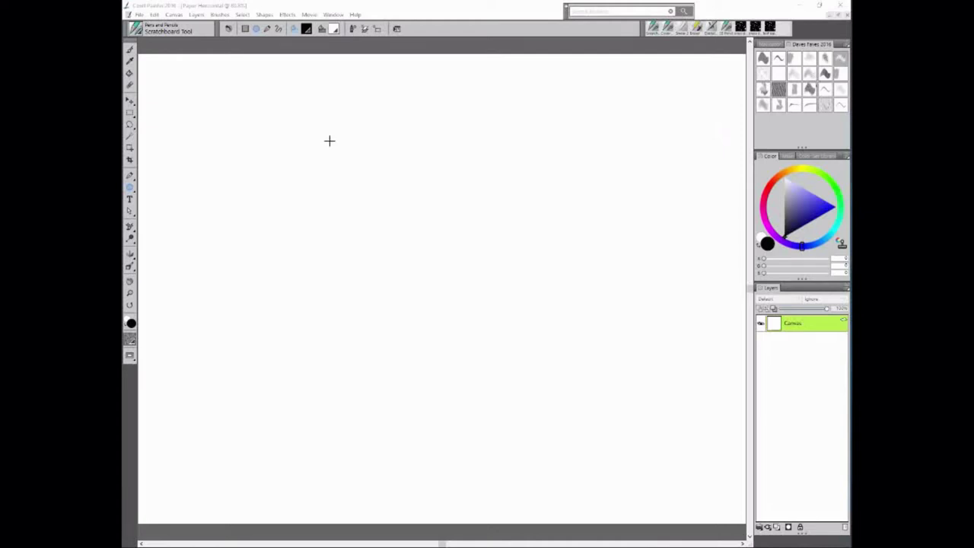
# Draw two overlapping ovals for the cup, nudging and slightly rotating the second one.
pyautogui.moveTo(330, 123)
pyautogui.mouseDown()
pyautogui.moveTo(641, 363)
pyautogui.moveTo(652, 347)
pyautogui.moveTo(577, 344)
pyautogui.mouseUp()
pyautogui.press('f')
pyautogui.click(131, 150)
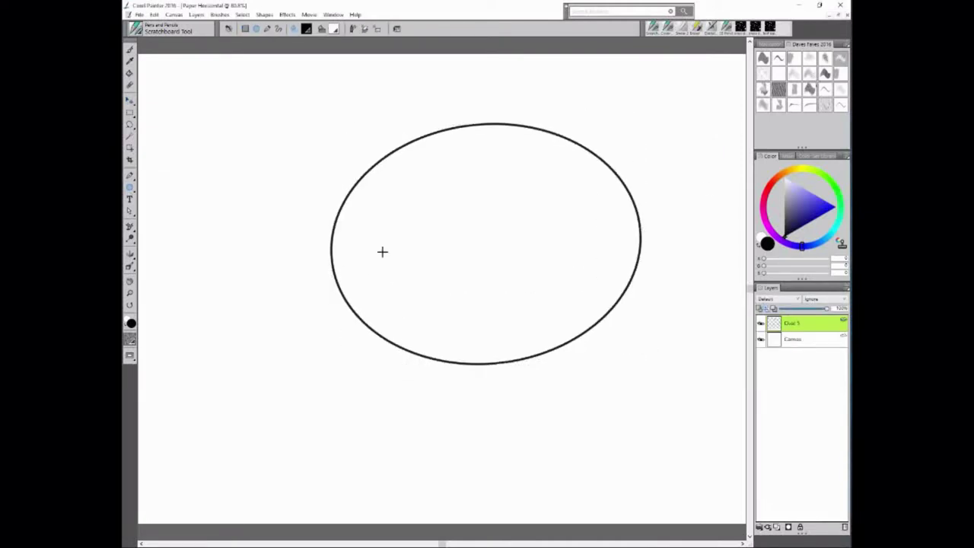
pyautogui.moveTo(341, 223); pyautogui.dragTo(607, 428)
pyautogui.rightClick(701, 323)
pyautogui.press('Escape')
pyautogui.click(129, 100)
pyautogui.moveTo(476, 394); pyautogui.dragTo(494, 381)
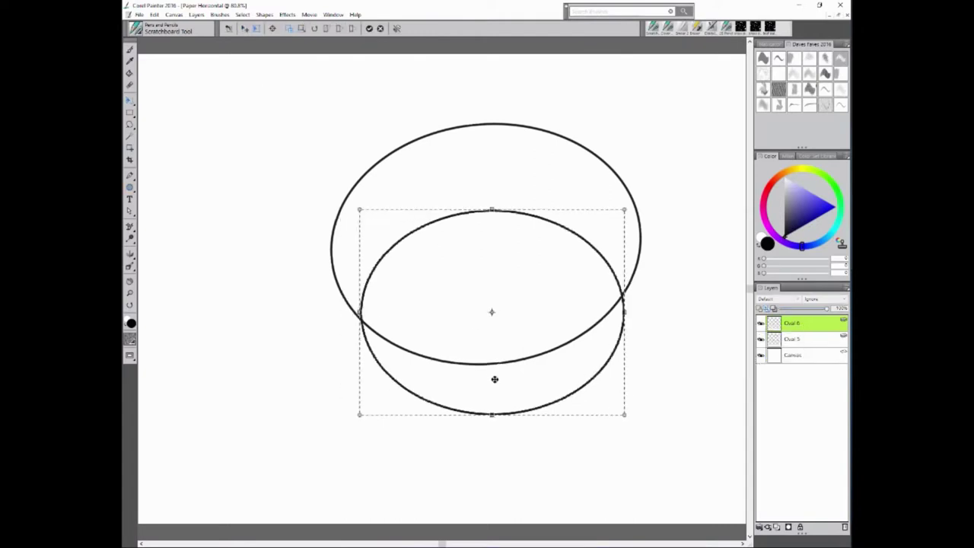
pyautogui.moveTo(624, 413)
pyautogui.mouseDown()
pyautogui.moveTo(555, 386)
pyautogui.moveTo(628, 404)
pyautogui.moveTo(583, 372)
pyautogui.mouseUp()
pyautogui.press('Return')
# On a new layer, draw the cup's curved left and right side lines.
pyautogui.hotkey('ctrl', 'shift', 'n')
pyautogui.press('b')
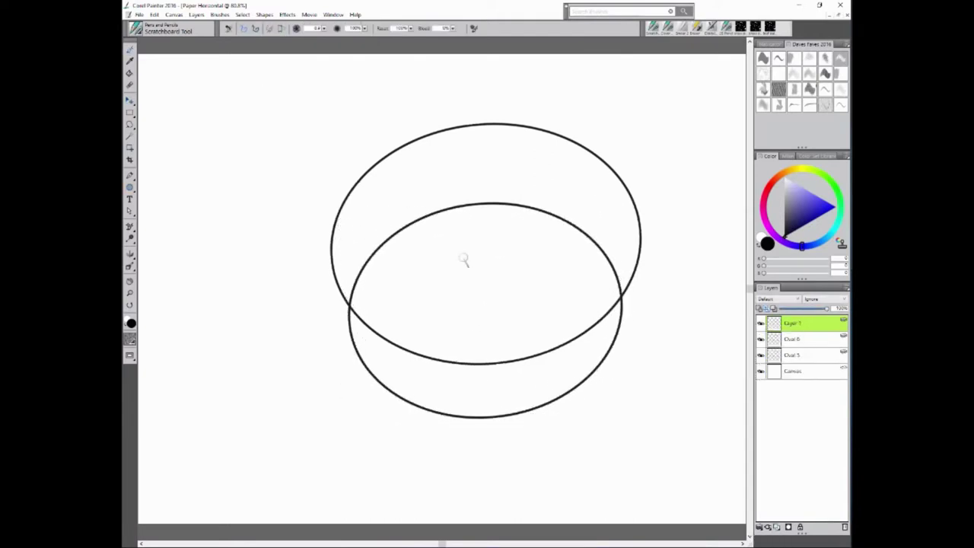
pyautogui.moveTo(332, 260); pyautogui.dragTo(360, 365)
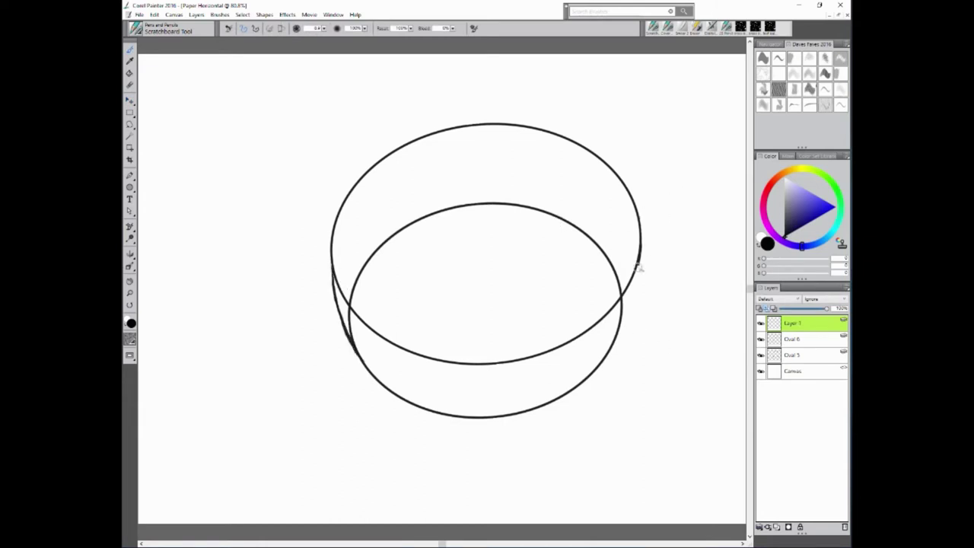
pyautogui.moveTo(637, 267); pyautogui.dragTo(609, 366)
# Duplicate the top oval (Oval 5) and shrink the copy into an inner rim.
pyautogui.click(791, 355)
pyautogui.click(129, 99)
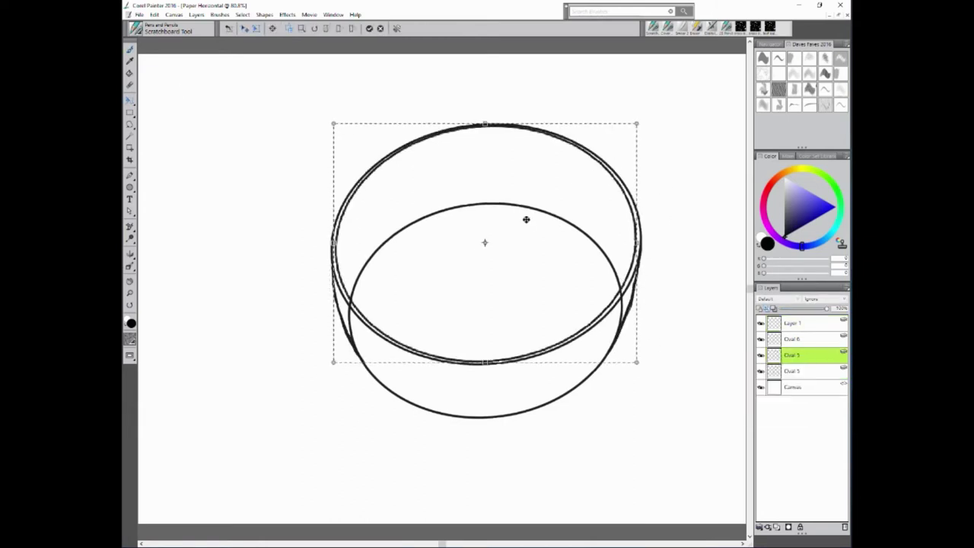
pyautogui.moveTo(637, 122); pyautogui.dragTo(633, 128)
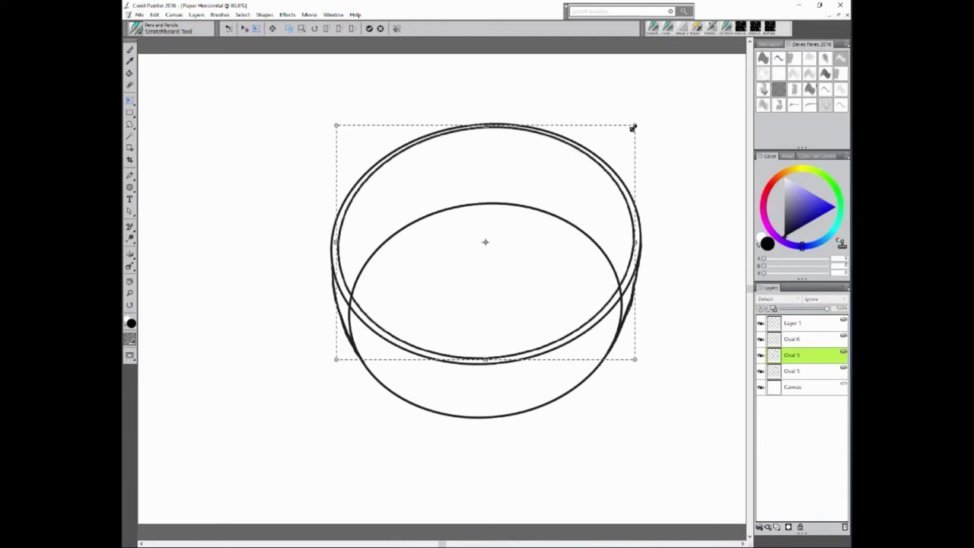
pyautogui.press('Return')
# Select all the outline layers and merge them into one layer.
pyautogui.click(791, 323)
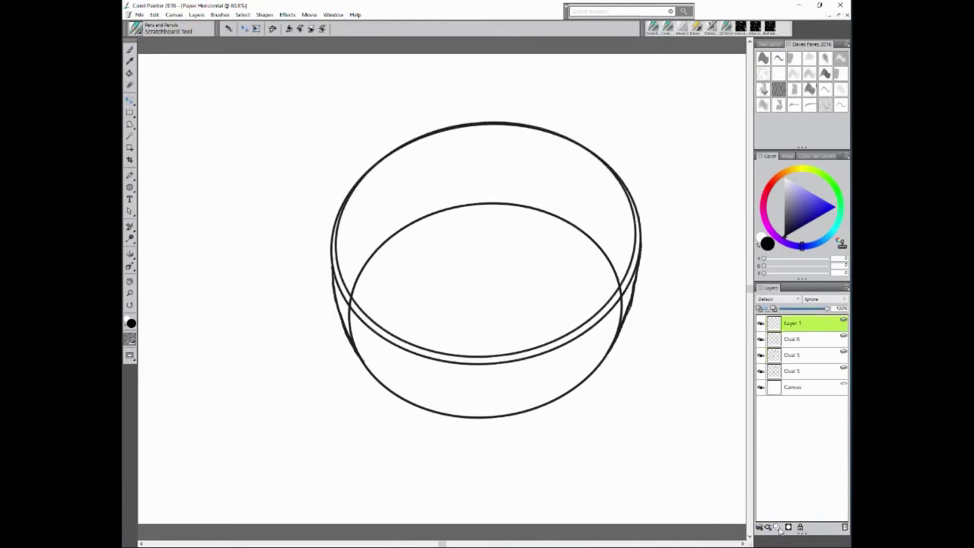
pyautogui.click(778, 527)
pyautogui.keyDown('shift'); pyautogui.click(801, 387); pyautogui.keyUp('shift')
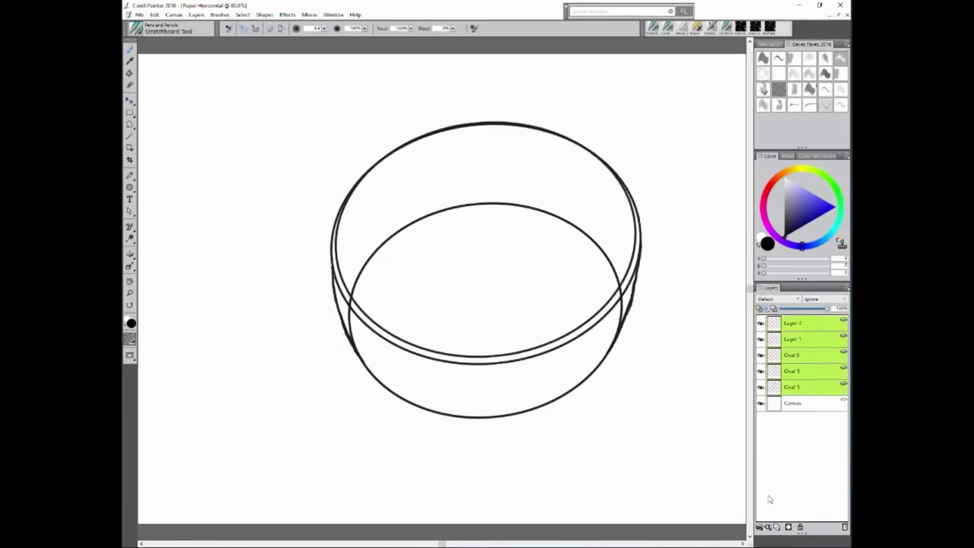
pyautogui.click(767, 526)
pyautogui.click(700, 503)
pyautogui.click(805, 72)
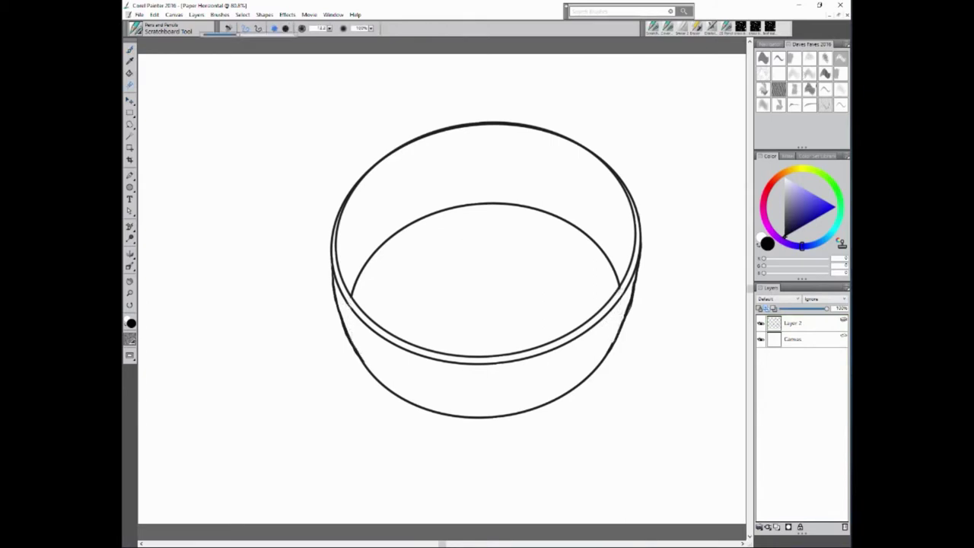
# Erase the hidden top of the lower ellipse and draw an enlarged handle oval at lower left.
pyautogui.moveTo(354, 295)
pyautogui.mouseDown()
pyautogui.moveTo(419, 257)
pyautogui.moveTo(621, 289)
pyautogui.mouseUp()
pyautogui.press('j')
pyautogui.moveTo(283, 337)
pyautogui.mouseDown()
pyautogui.moveTo(315, 370)
pyautogui.moveTo(389, 407)
pyautogui.moveTo(402, 374)
pyautogui.moveTo(382, 396)
pyautogui.mouseUp()
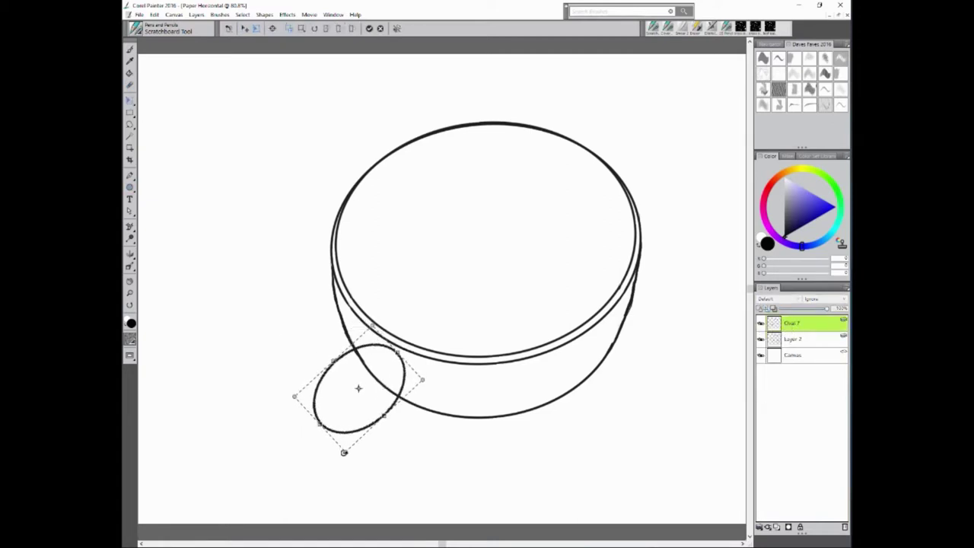
pyautogui.moveTo(347, 449); pyautogui.dragTo(356, 460)
# Duplicate the handle oval, then shrink, tilt and shift the copy into an inner handle loop.
pyautogui.rightClick(798, 323)
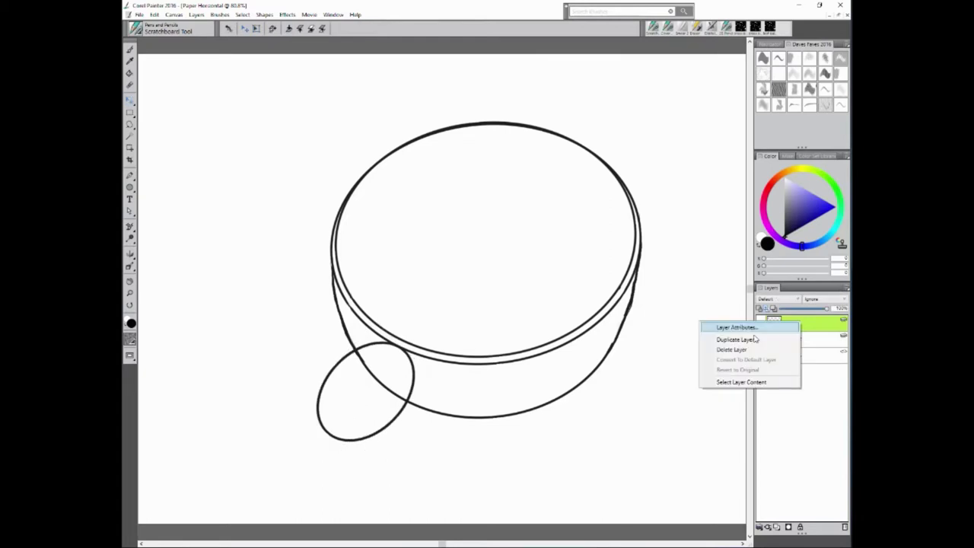
pyautogui.click(730, 340)
pyautogui.moveTo(415, 338); pyautogui.dragTo(397, 377)
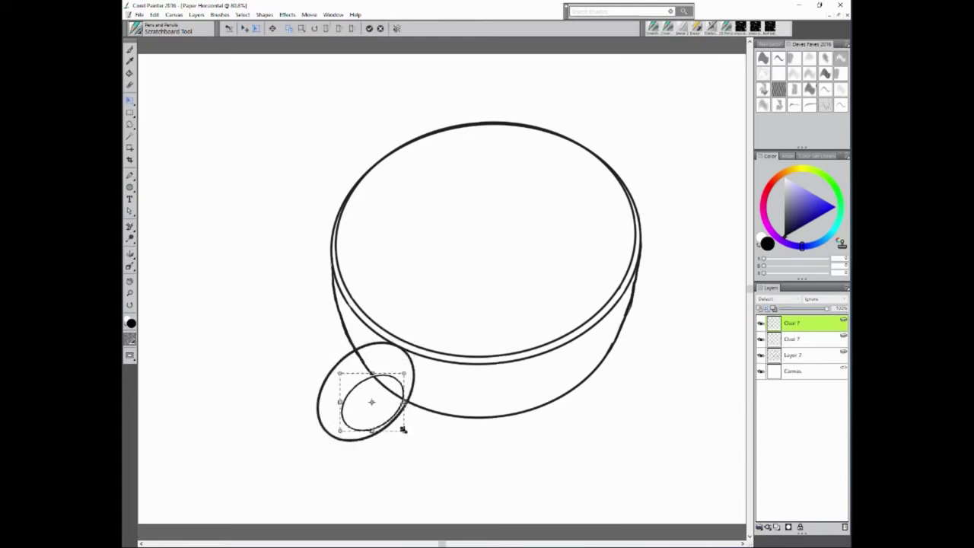
pyautogui.moveTo(402, 429); pyautogui.dragTo(413, 436)
pyautogui.moveTo(364, 408); pyautogui.dragTo(373, 408)
pyautogui.press('Return')
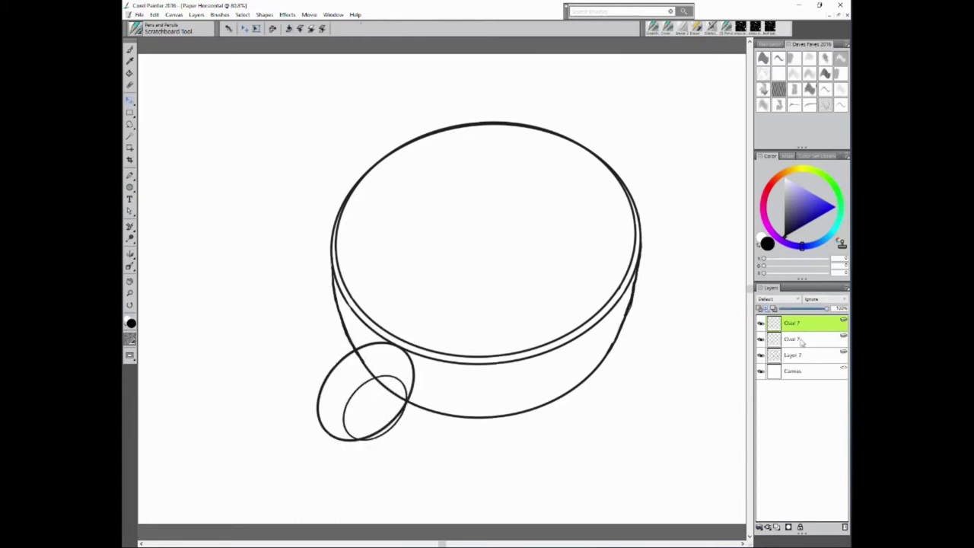
# Merge the handle with the outline, erase overlapping lines, and add light shading inside the handle.
pyautogui.press('b')
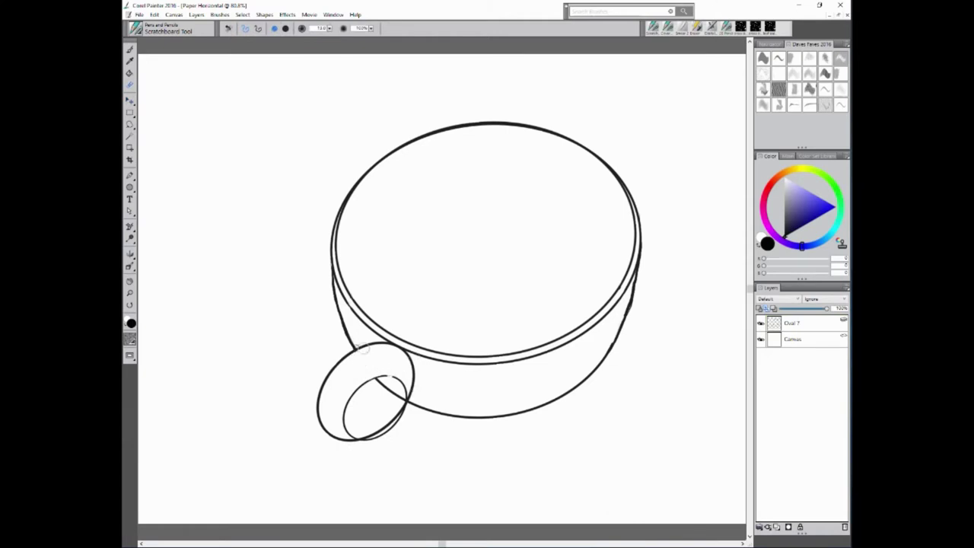
pyautogui.moveTo(374, 340); pyautogui.dragTo(401, 379)
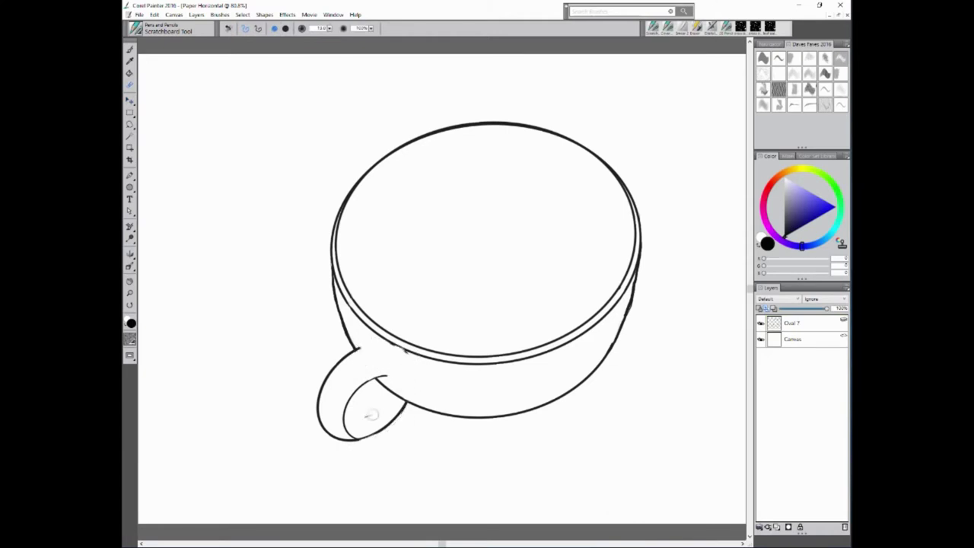
pyautogui.hotkey('ctrl', 'shift', 'n')
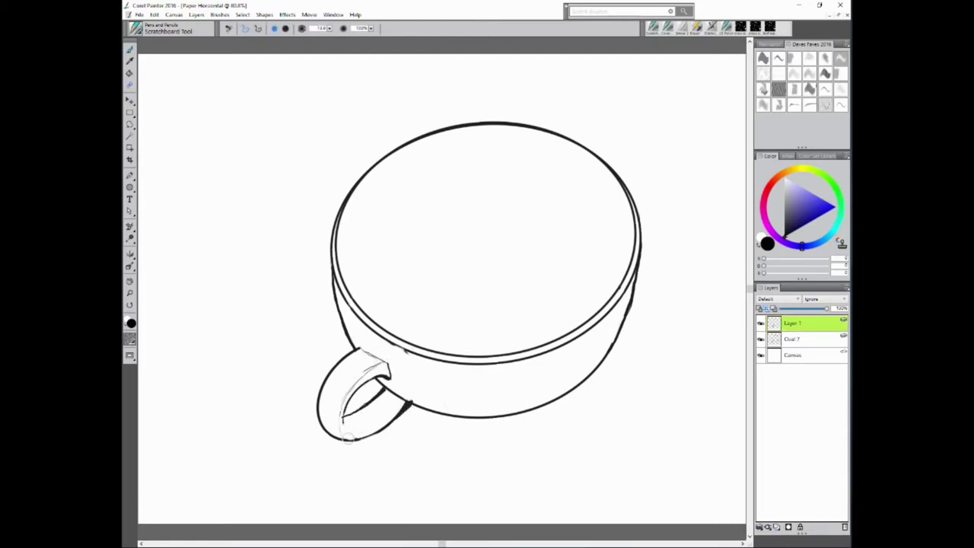
pyautogui.press('e')
pyautogui.press('b')
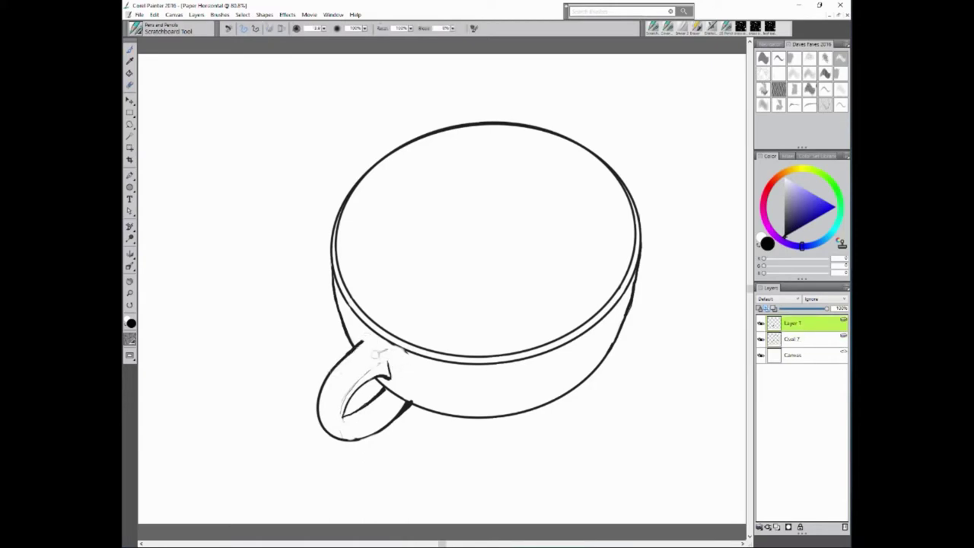
pyautogui.click(801, 342)
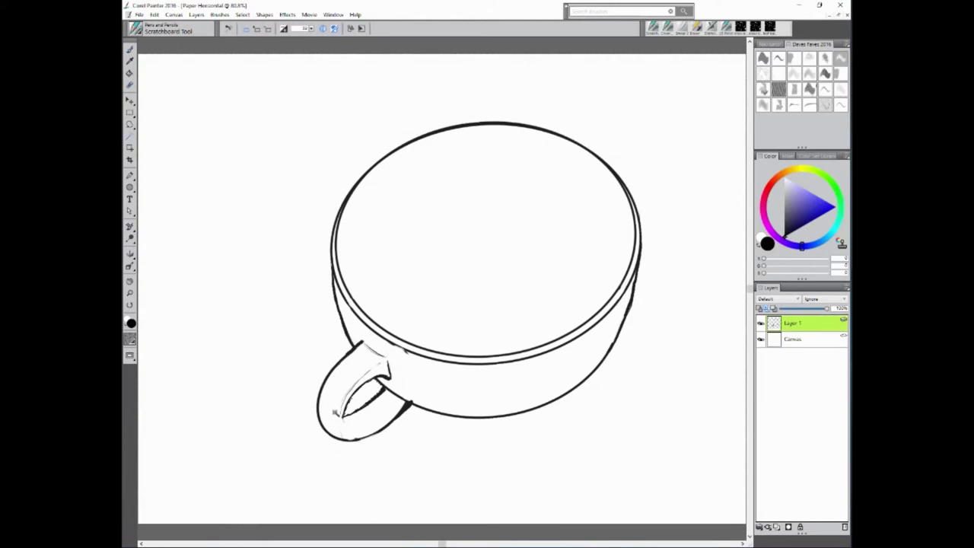
# Fill the area around the cup dark brown and the cup body light blue-grey on a new layer.
pyautogui.press('k')
pyautogui.click(305, 211)
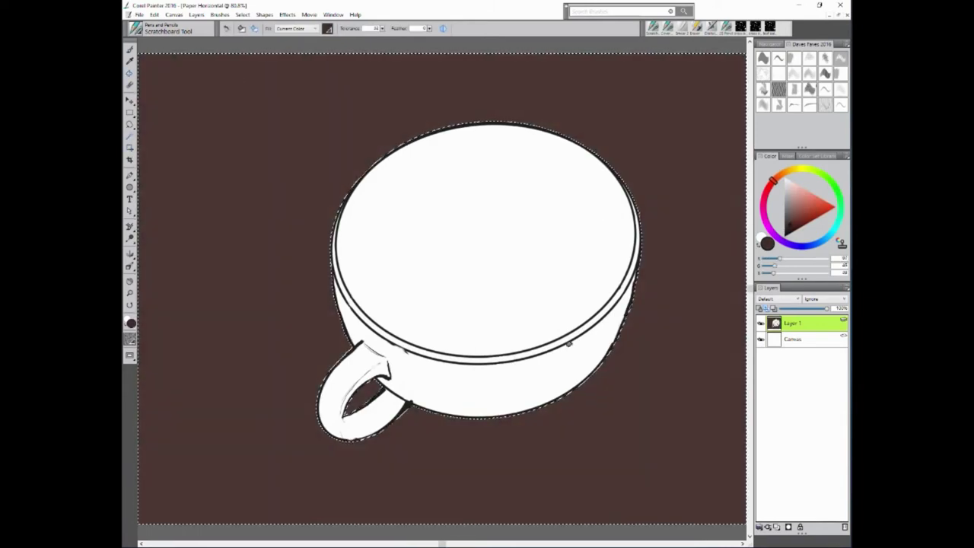
pyautogui.hotkey('ctrl', 'shift', 'n')
pyautogui.click(594, 363)
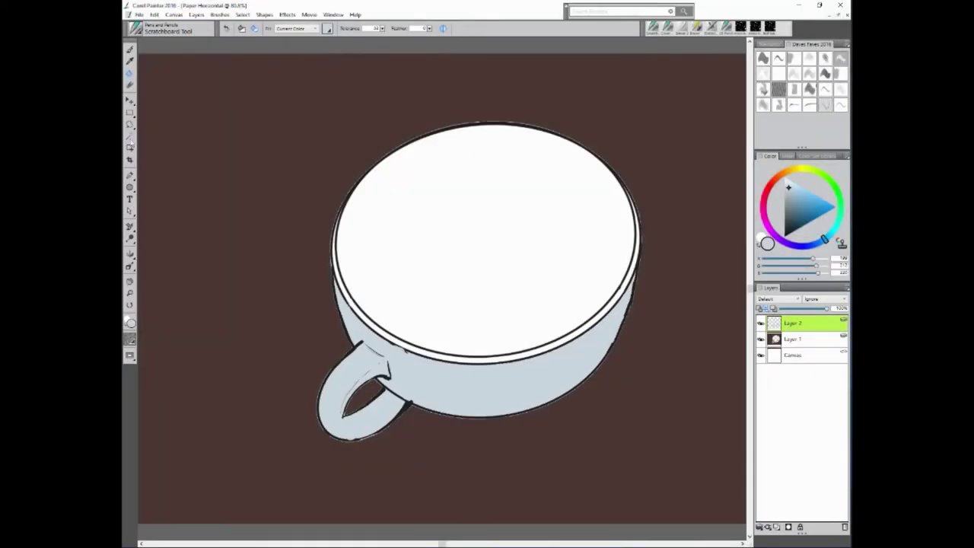
# On separate new layers, fill the rim band grey and the coffee surface orange-brown.
pyautogui.press('b')
pyautogui.hotkey('ctrl', 'shift', 'n')
pyautogui.press('k')
pyautogui.click(578, 335)
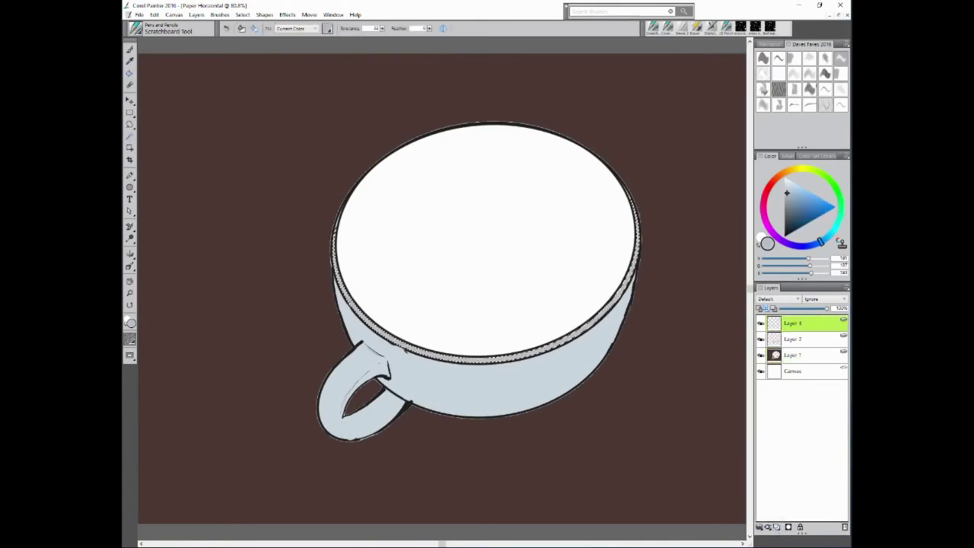
pyautogui.hotkey('ctrl', 'shift', 'n')
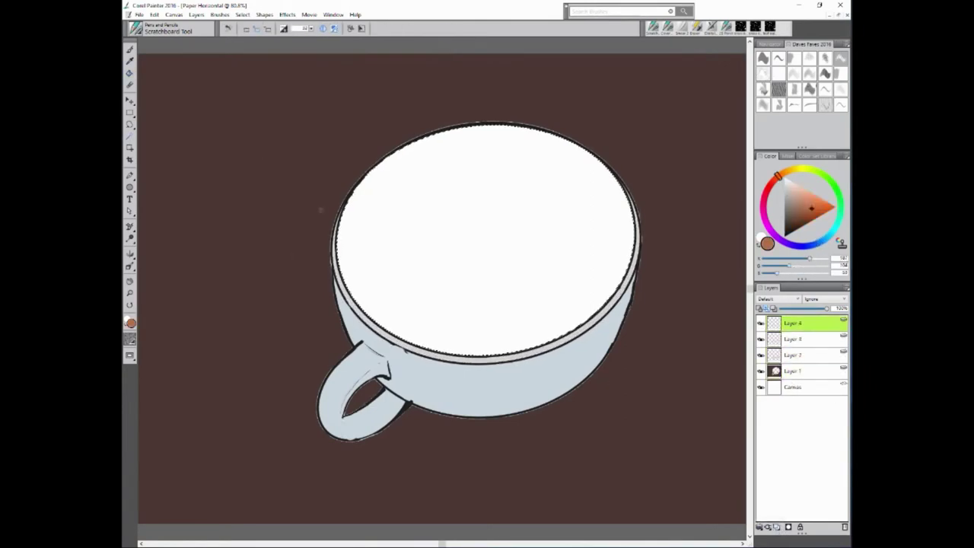
pyautogui.click(456, 228)
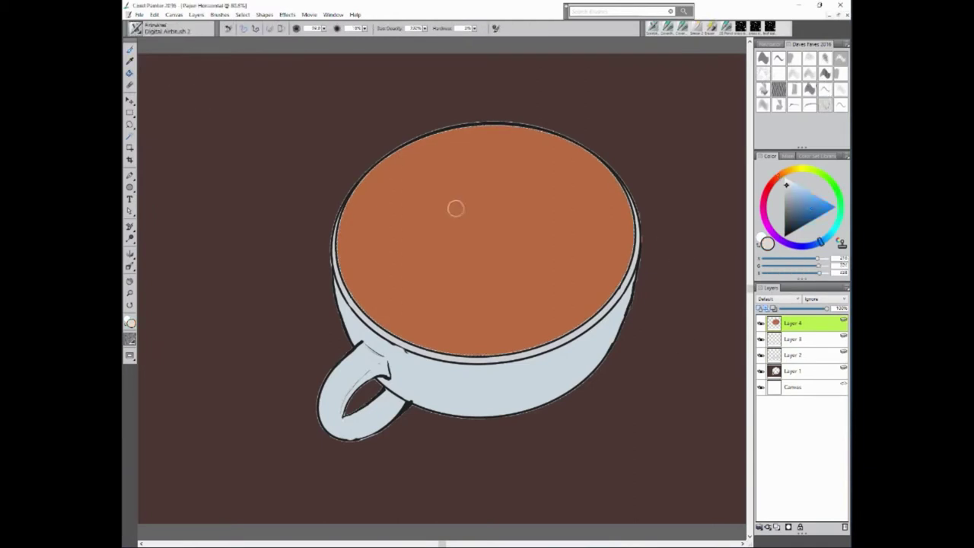
# Airbrush a white highlight, then sketch white foam and leaf loops around the coffee.
pyautogui.moveTo(548, 303)
pyautogui.mouseDown()
pyautogui.moveTo(438, 199)
pyautogui.moveTo(554, 283)
pyautogui.mouseUp()
pyautogui.click(778, 58)
pyautogui.moveTo(518, 315)
pyautogui.mouseDown()
pyautogui.moveTo(430, 175)
pyautogui.moveTo(582, 262)
pyautogui.moveTo(529, 308)
pyautogui.moveTo(571, 262)
pyautogui.mouseUp()
pyautogui.moveTo(396, 190); pyautogui.dragTo(563, 156)
pyautogui.moveTo(574, 251); pyautogui.dragTo(426, 229)
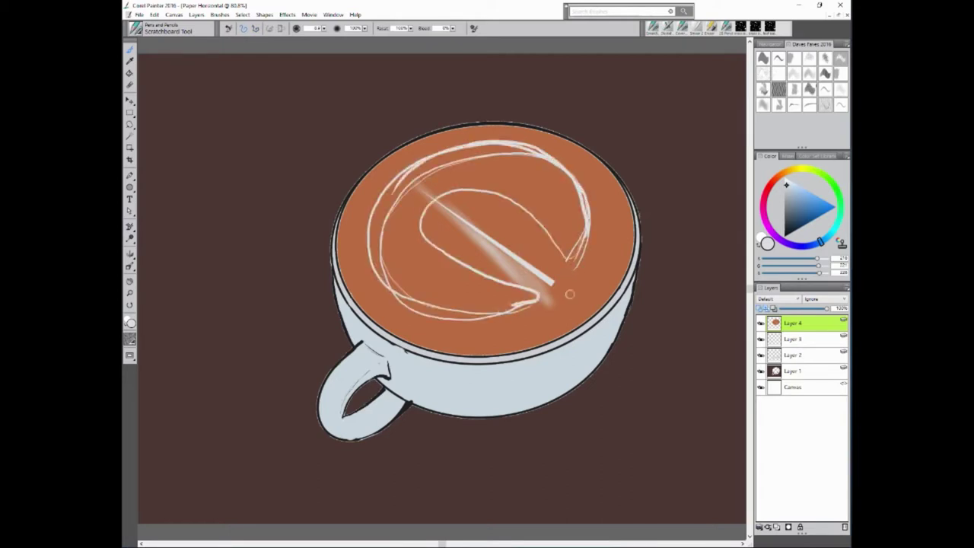
pyautogui.moveTo(506, 205); pyautogui.dragTo(552, 281)
# Cover stray white loops in coffee orange, trace the leaf outline in light orange, whiten its centre.
pyautogui.keyDown('alt'); pyautogui.click(528, 277); pyautogui.keyUp('alt')
pyautogui.moveTo(441, 251)
pyautogui.mouseDown()
pyautogui.moveTo(532, 297)
pyautogui.moveTo(567, 251)
pyautogui.moveTo(423, 165)
pyautogui.moveTo(582, 228)
pyautogui.moveTo(396, 297)
pyautogui.mouseUp()
pyautogui.keyDown('alt'); pyautogui.click(439, 204); pyautogui.keyUp('alt')
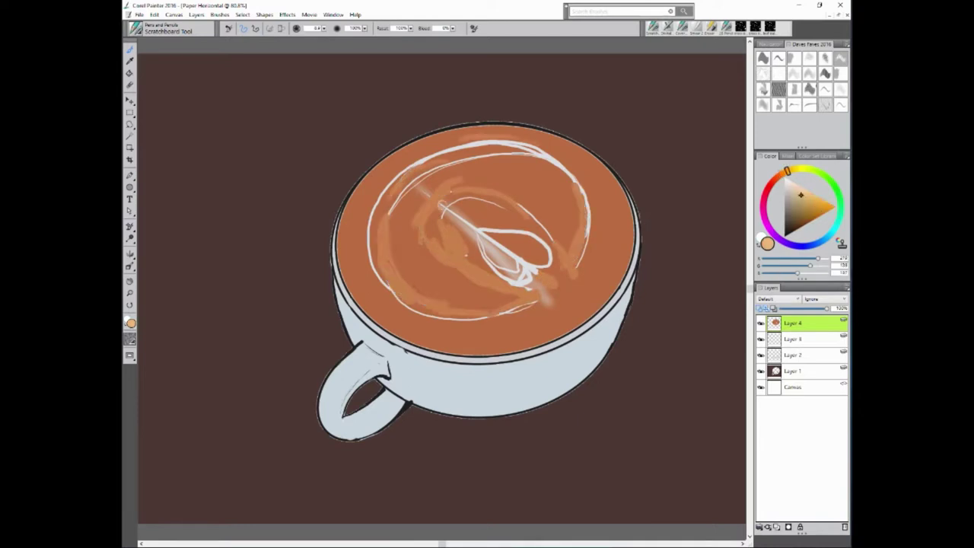
pyautogui.moveTo(430, 199)
pyautogui.mouseDown()
pyautogui.moveTo(533, 300)
pyautogui.moveTo(590, 160)
pyautogui.moveTo(548, 224)
pyautogui.moveTo(582, 263)
pyautogui.moveTo(468, 286)
pyautogui.moveTo(494, 220)
pyautogui.mouseUp()
pyautogui.keyDown('alt'); pyautogui.click(466, 205); pyautogui.keyUp('alt')
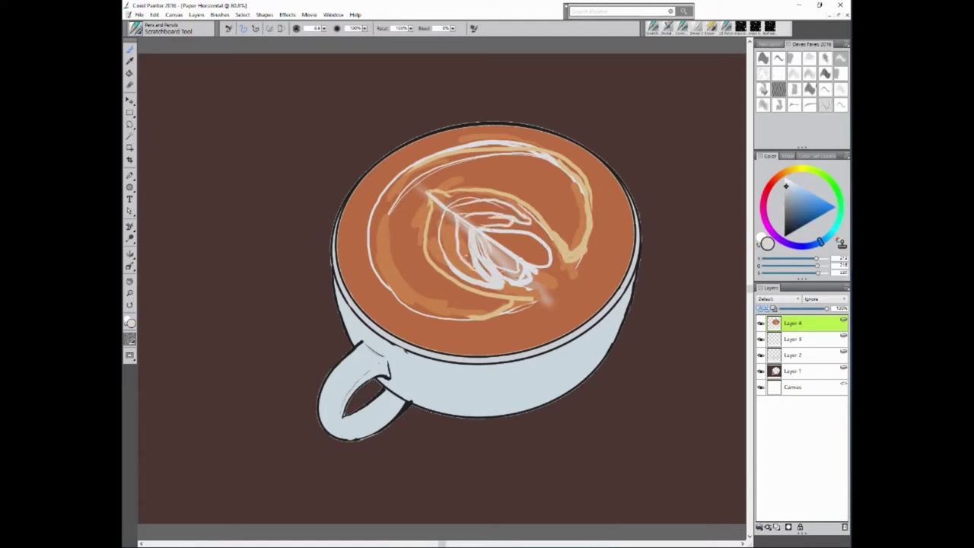
pyautogui.moveTo(504, 274); pyautogui.dragTo(542, 252)
pyautogui.keyDown('alt'); pyautogui.click(491, 259); pyautogui.keyUp('alt')
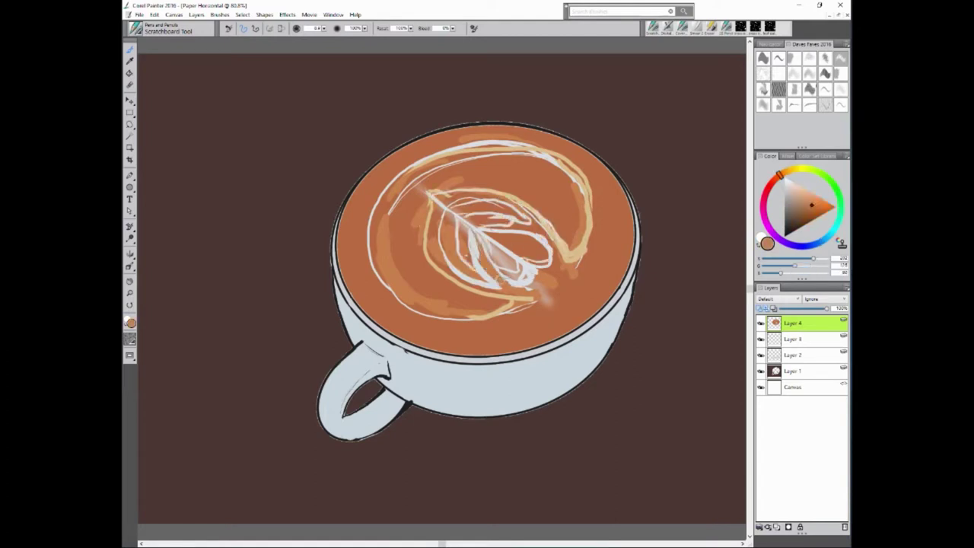
pyautogui.moveTo(525, 210); pyautogui.dragTo(563, 312)
pyautogui.moveTo(551, 148); pyautogui.dragTo(589, 179)
pyautogui.moveTo(392, 171); pyautogui.dragTo(442, 271)
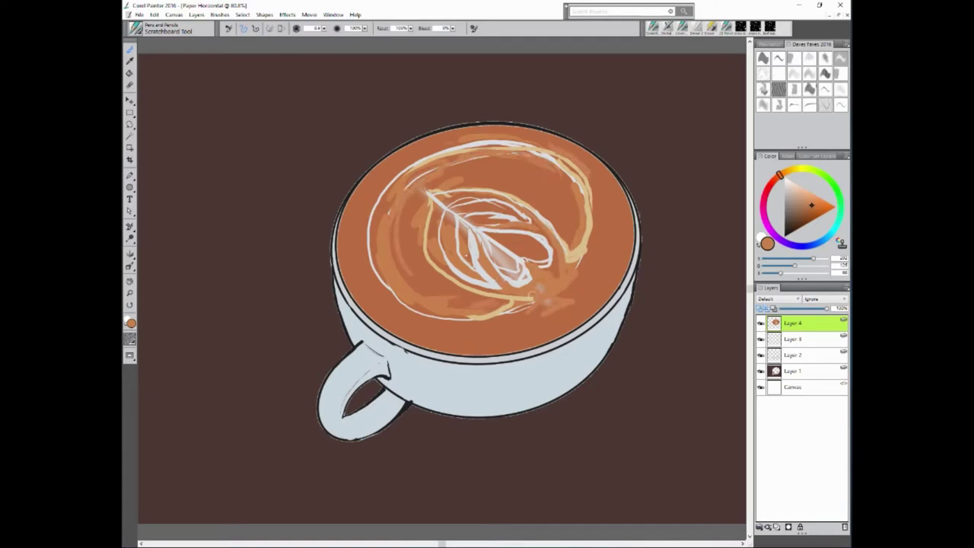
pyautogui.moveTo(506, 320); pyautogui.dragTo(593, 251)
# Blend the swirl edges and remaining white strokes with light orange and orange-brown.
pyautogui.keyDown('alt'); pyautogui.click(579, 255); pyautogui.keyUp('alt')
pyautogui.moveTo(373, 205); pyautogui.dragTo(399, 297)
pyautogui.moveTo(379, 260); pyautogui.dragTo(465, 318)
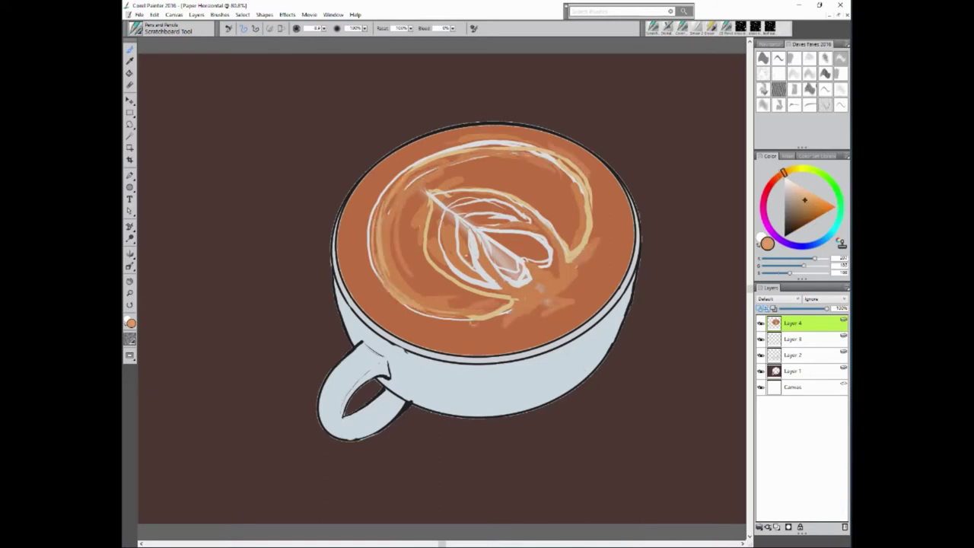
pyautogui.moveTo(586, 267); pyautogui.dragTo(487, 163)
pyautogui.moveTo(555, 160); pyautogui.dragTo(388, 282)
pyautogui.moveTo(396, 209); pyautogui.dragTo(403, 266)
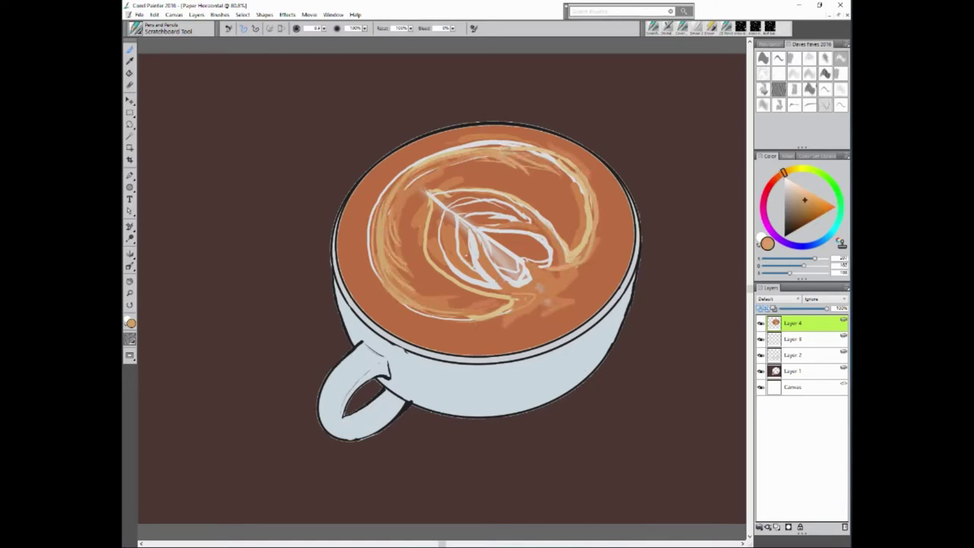
# Paint light peach highlight strokes along the cup's inner rim and swirl.
pyautogui.moveTo(502, 148); pyautogui.dragTo(563, 186)
pyautogui.keyDown('alt'); pyautogui.click(567, 182); pyautogui.keyUp('alt')
pyautogui.moveTo(612, 168); pyautogui.dragTo(624, 210)
pyautogui.moveTo(495, 128); pyautogui.dragTo(602, 168)
pyautogui.moveTo(441, 130); pyautogui.dragTo(632, 259)
pyautogui.moveTo(624, 198); pyautogui.dragTo(609, 297)
pyautogui.moveTo(365, 304); pyautogui.dragTo(465, 354)
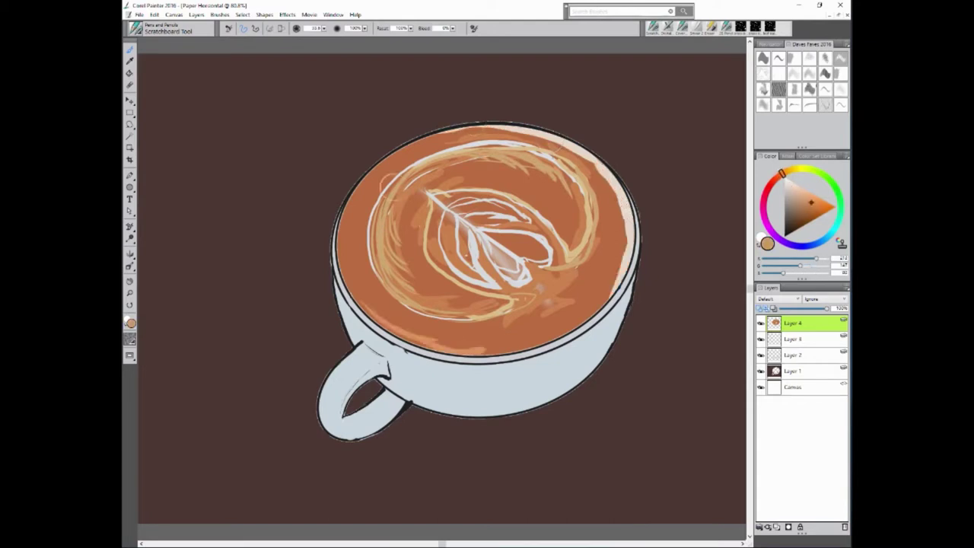
pyautogui.moveTo(342, 289); pyautogui.dragTo(377, 164)
pyautogui.keyDown('alt'); pyautogui.click(441, 129); pyautogui.keyUp('alt')
# Paint the leaf interior and its side fingers white, then add a tan stroke at lower left.
pyautogui.keyDown('alt'); pyautogui.click(480, 259); pyautogui.keyUp('alt')
pyautogui.moveTo(449, 199)
pyautogui.mouseDown()
pyautogui.moveTo(529, 221)
pyautogui.moveTo(510, 224)
pyautogui.moveTo(491, 281)
pyautogui.mouseUp()
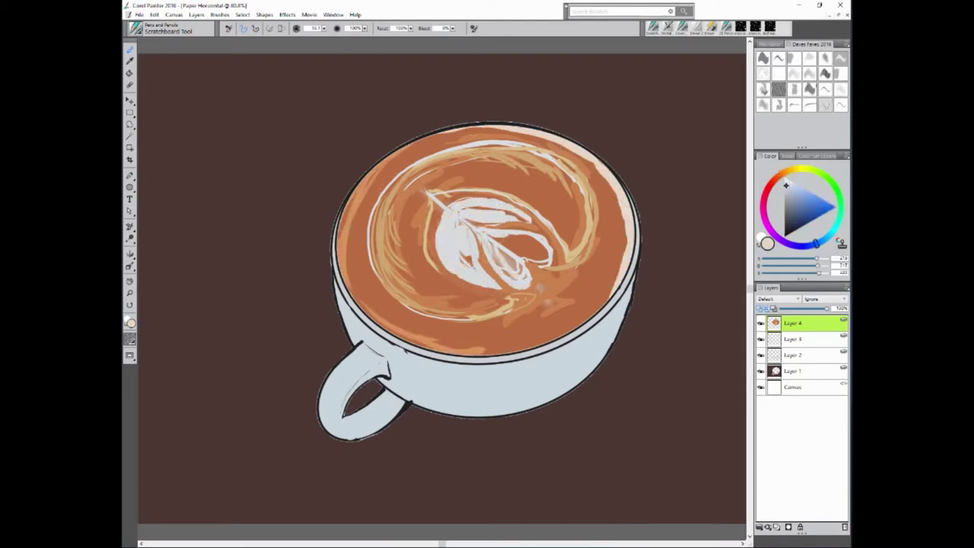
pyautogui.moveTo(498, 240)
pyautogui.mouseDown()
pyautogui.moveTo(540, 270)
pyautogui.moveTo(533, 258)
pyautogui.mouseUp()
pyautogui.moveTo(422, 179)
pyautogui.mouseDown()
pyautogui.moveTo(445, 192)
pyautogui.moveTo(411, 213)
pyautogui.mouseUp()
pyautogui.moveTo(434, 164)
pyautogui.mouseDown()
pyautogui.moveTo(492, 169)
pyautogui.moveTo(567, 217)
pyautogui.moveTo(578, 239)
pyautogui.mouseUp()
pyautogui.moveTo(571, 181); pyautogui.dragTo(588, 254)
pyautogui.moveTo(411, 196)
pyautogui.mouseDown()
pyautogui.moveTo(397, 225)
pyautogui.moveTo(430, 298)
pyautogui.mouseUp()
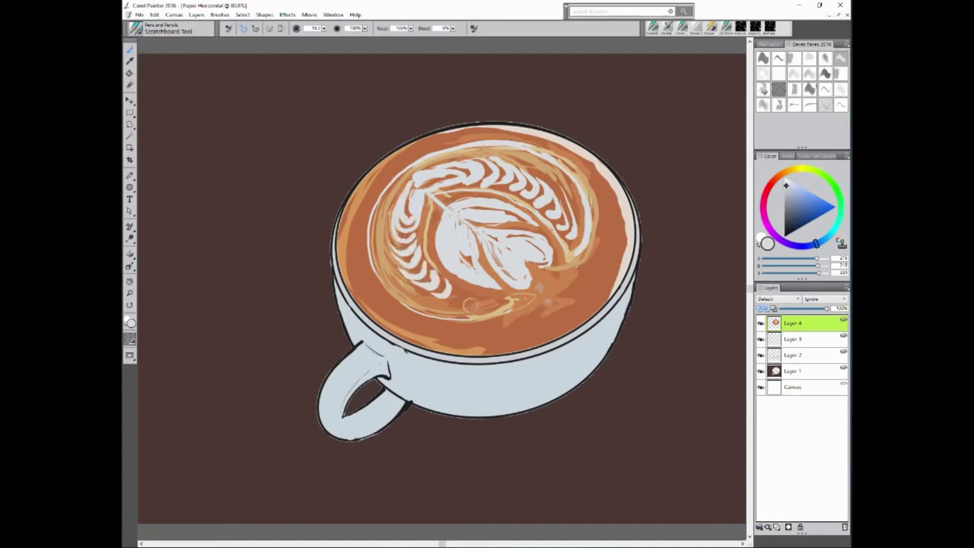
pyautogui.keyDown('alt'); pyautogui.click(491, 358); pyautogui.keyUp('alt')
pyautogui.moveTo(373, 217); pyautogui.dragTo(464, 316)
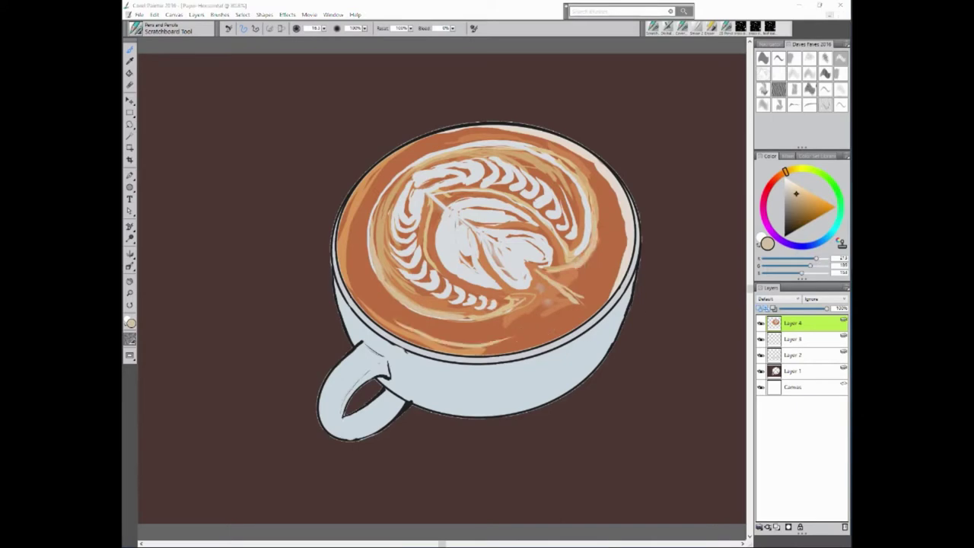
# Duplicate Layer 4, zoom in, and soften the foam along the lower rim and left side.
pyautogui.click(837, 74)
pyautogui.click(774, 44)
pyautogui.scroll(3, 526, 225)
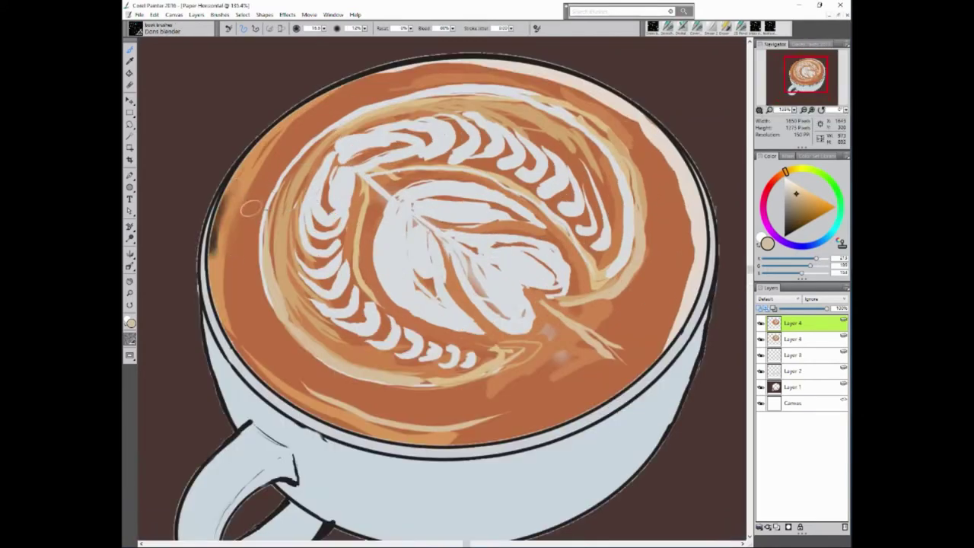
pyautogui.moveTo(383, 414); pyautogui.dragTo(373, 365)
pyautogui.moveTo(305, 312); pyautogui.dragTo(293, 152)
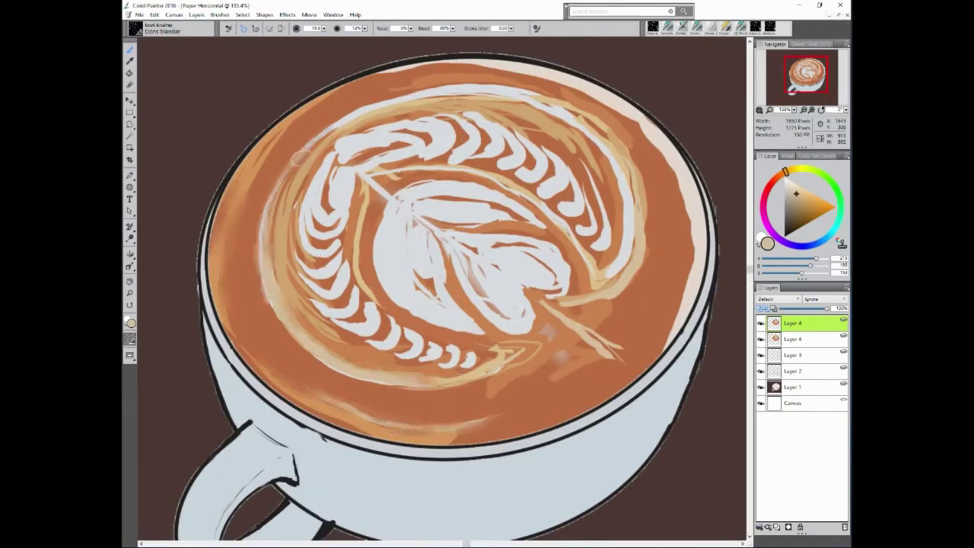
pyautogui.moveTo(335, 361); pyautogui.dragTo(472, 380)
pyautogui.moveTo(411, 388); pyautogui.dragTo(304, 274)
# Soften the foam along the top and right edges and the lower-right swirl tail.
pyautogui.moveTo(342, 133); pyautogui.dragTo(297, 239)
pyautogui.moveTo(472, 68)
pyautogui.mouseDown()
pyautogui.moveTo(677, 175)
pyautogui.moveTo(685, 319)
pyautogui.mouseUp()
pyautogui.moveTo(632, 312); pyautogui.dragTo(563, 357)
pyautogui.moveTo(647, 145); pyautogui.dragTo(601, 300)
pyautogui.moveTo(608, 148)
pyautogui.mouseDown()
pyautogui.moveTo(559, 99)
pyautogui.moveTo(373, 88)
pyautogui.mouseUp()
pyautogui.moveTo(487, 66); pyautogui.dragTo(335, 122)
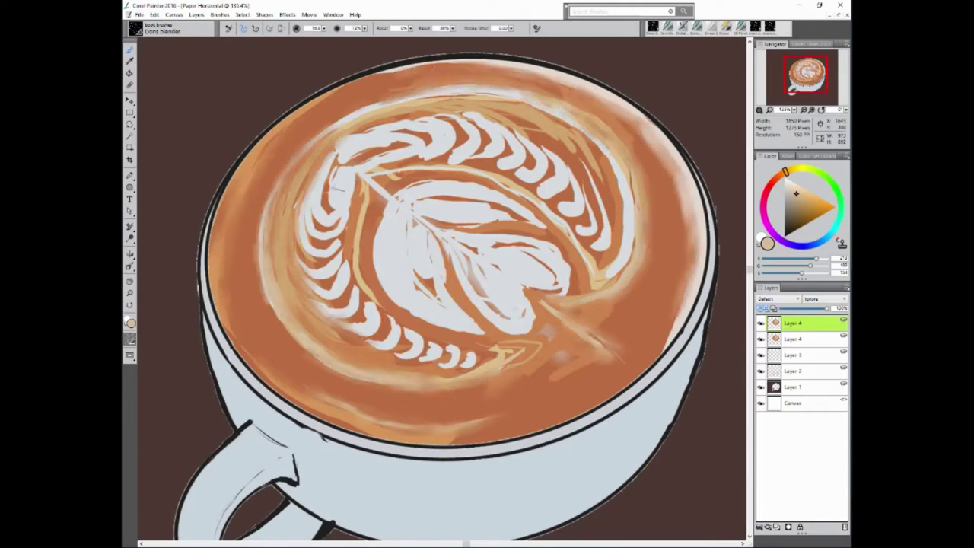
pyautogui.moveTo(342, 174)
pyautogui.mouseDown()
pyautogui.moveTo(308, 213)
pyautogui.moveTo(335, 308)
pyautogui.mouseUp()
# Blend the white chevrons and leaf edge on the left and lower-left of the swirl.
pyautogui.moveTo(342, 251); pyautogui.dragTo(369, 324)
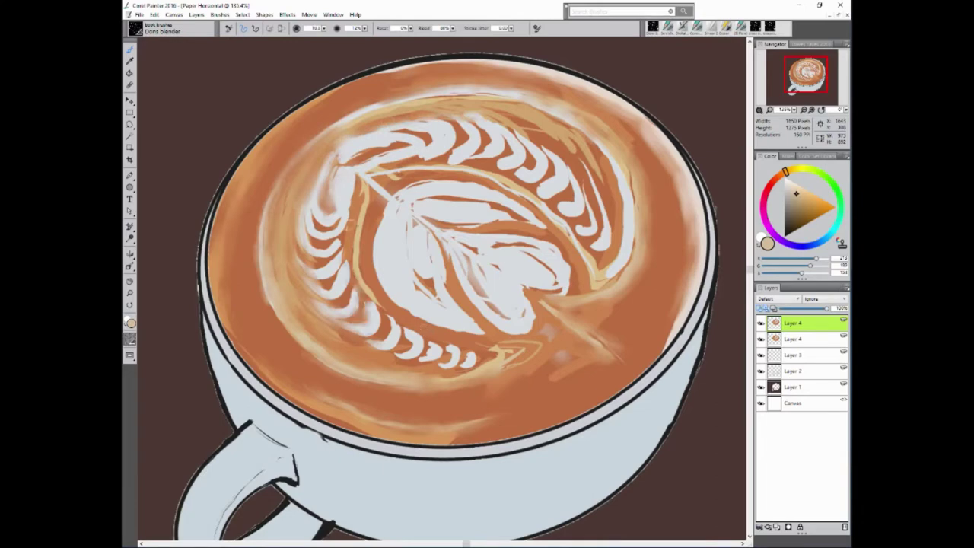
pyautogui.moveTo(354, 179); pyautogui.dragTo(308, 270)
pyautogui.moveTo(320, 228); pyautogui.dragTo(361, 312)
pyautogui.moveTo(373, 183); pyautogui.dragTo(376, 281)
pyautogui.moveTo(346, 213); pyautogui.dragTo(392, 320)
pyautogui.moveTo(259, 270); pyautogui.dragTo(282, 320)
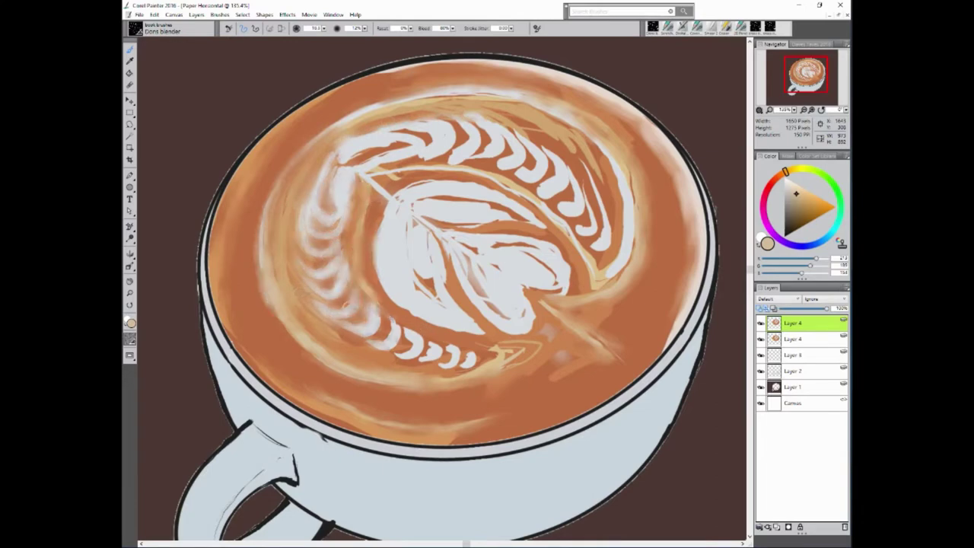
pyautogui.moveTo(342, 304)
pyautogui.mouseDown()
pyautogui.moveTo(430, 358)
pyautogui.moveTo(487, 373)
pyautogui.mouseUp()
pyautogui.moveTo(533, 343); pyautogui.dragTo(613, 347)
# Blend the top and right chevrons and smooth the white leaf's edges and interior veins.
pyautogui.moveTo(411, 137); pyautogui.dragTo(342, 171)
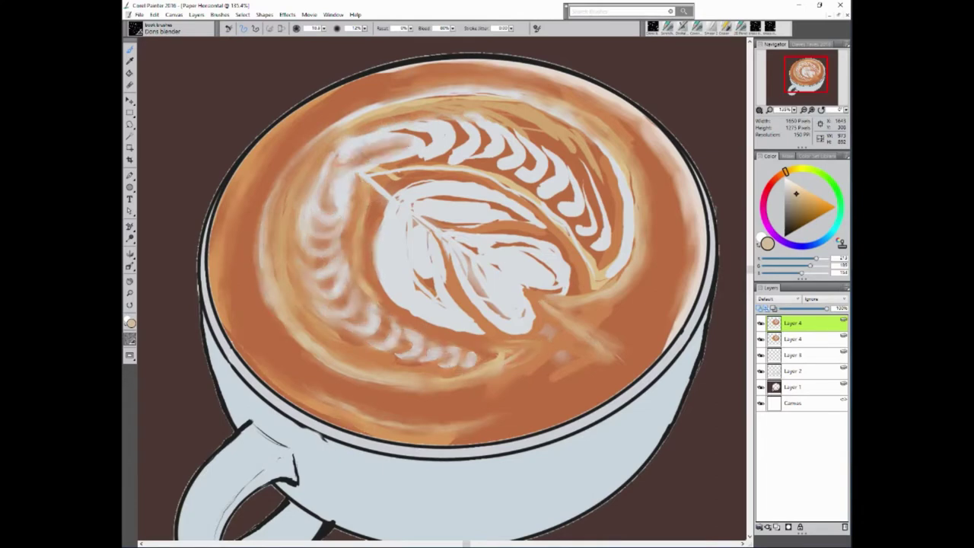
pyautogui.moveTo(517, 96); pyautogui.dragTo(362, 129)
pyautogui.moveTo(632, 144); pyautogui.dragTo(605, 274)
pyautogui.moveTo(563, 114); pyautogui.dragTo(555, 289)
pyautogui.moveTo(586, 137)
pyautogui.mouseDown()
pyautogui.moveTo(524, 221)
pyautogui.moveTo(396, 312)
pyautogui.mouseUp()
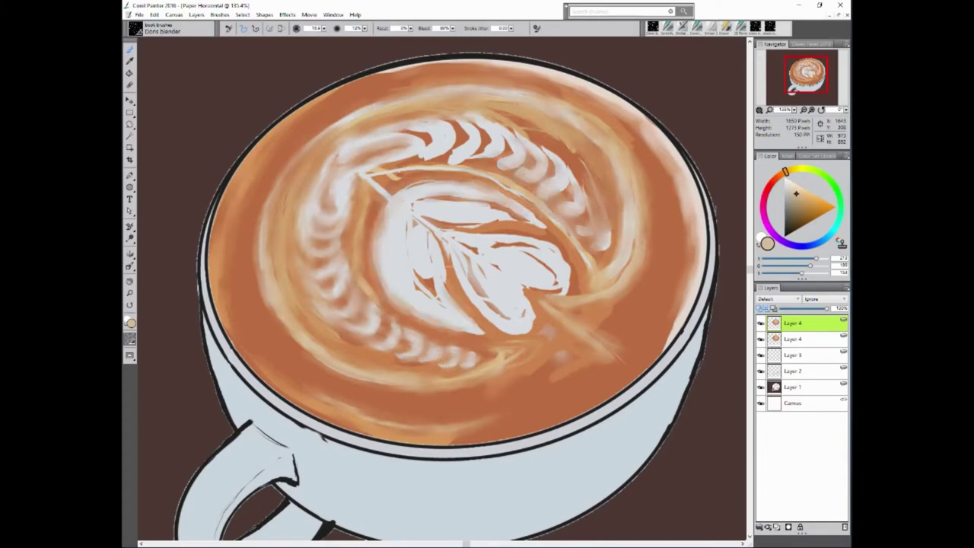
pyautogui.moveTo(537, 206); pyautogui.dragTo(426, 228)
pyautogui.moveTo(365, 145); pyautogui.dragTo(502, 183)
pyautogui.moveTo(388, 122); pyautogui.dragTo(586, 190)
pyautogui.moveTo(548, 228); pyautogui.dragTo(532, 289)
pyautogui.moveTo(567, 251); pyautogui.dragTo(433, 228)
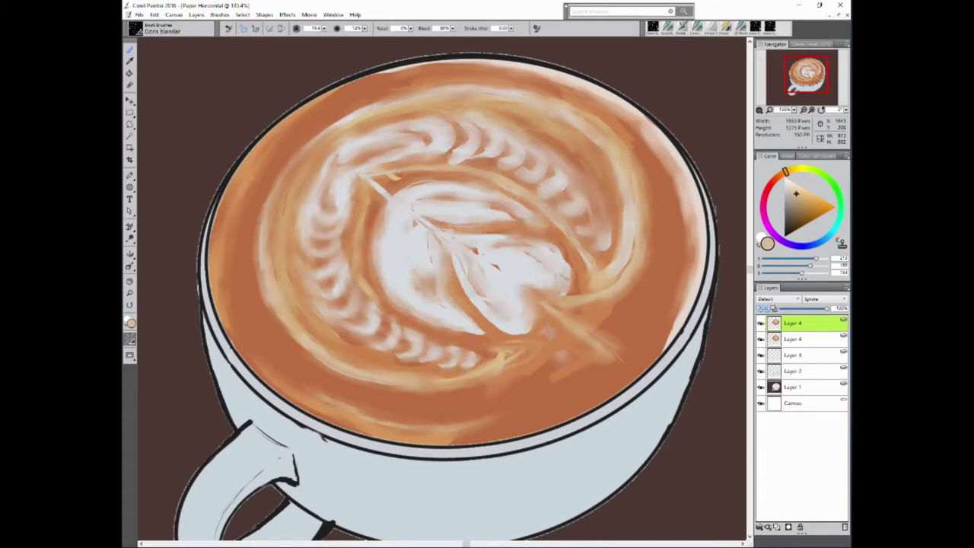
pyautogui.moveTo(627, 262); pyautogui.dragTo(571, 293)
pyautogui.moveTo(502, 426); pyautogui.dragTo(456, 439)
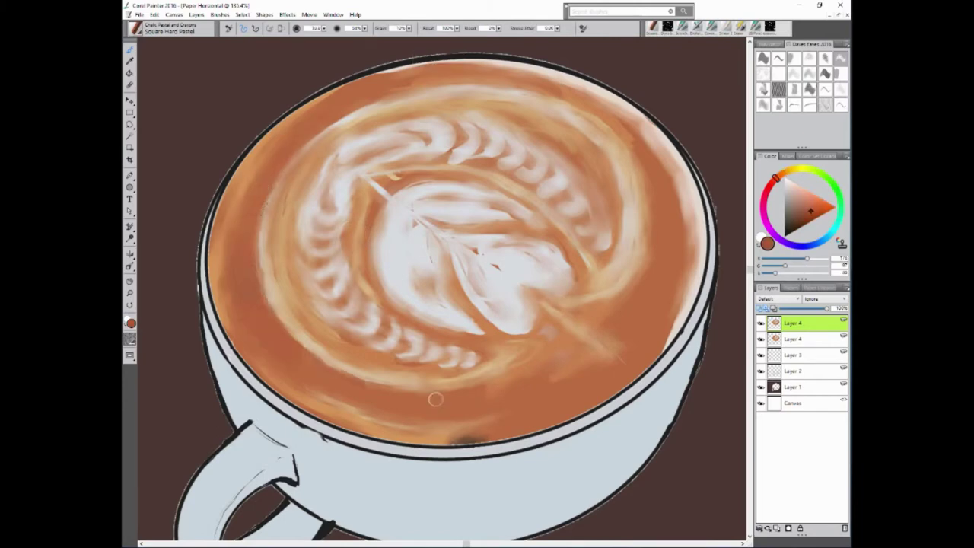
# Add grainy tan and orange pastel strokes around the coffee's left rim, then open the Papers panel.
pyautogui.keyDown('alt'); pyautogui.click(621, 330); pyautogui.keyUp('alt')
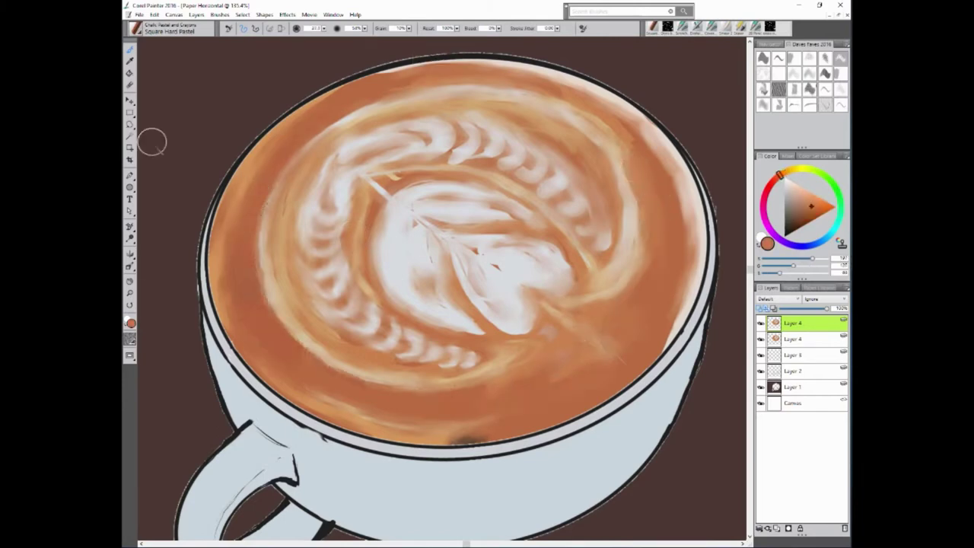
pyautogui.keyDown('alt'); pyautogui.click(321, 107); pyautogui.keyUp('alt')
pyautogui.moveTo(236, 298)
pyautogui.mouseDown()
pyautogui.moveTo(352, 401)
pyautogui.moveTo(525, 434)
pyautogui.mouseUp()
pyautogui.keyDown('alt'); pyautogui.click(360, 354); pyautogui.keyUp('alt')
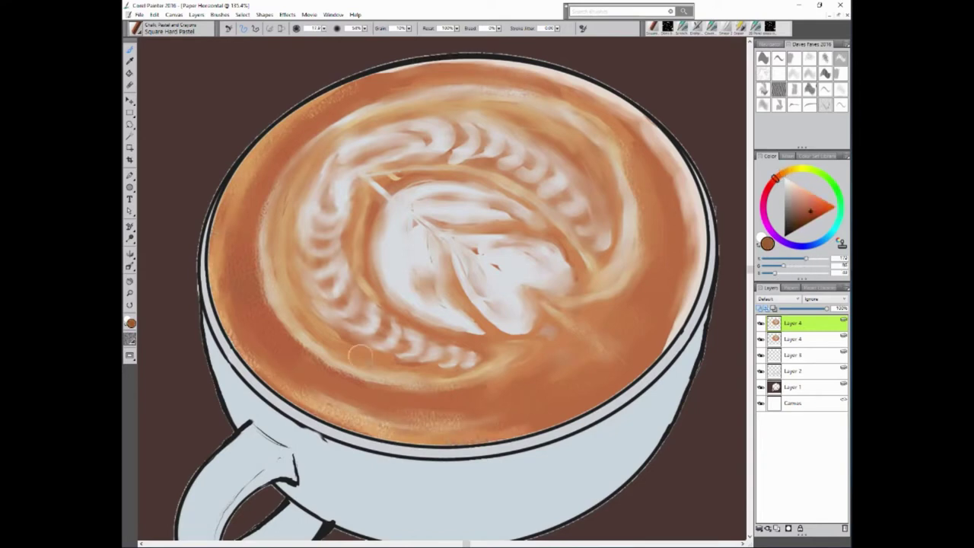
pyautogui.moveTo(335, 361); pyautogui.dragTo(304, 392)
pyautogui.keyDown('alt'); pyautogui.click(233, 270); pyautogui.keyUp('alt')
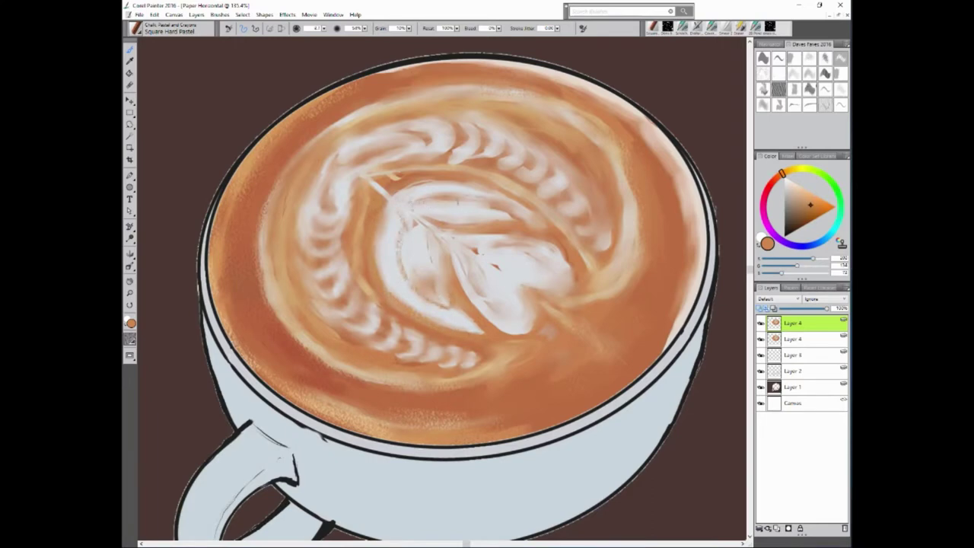
pyautogui.keyDown('alt'); pyautogui.click(497, 190); pyautogui.keyUp('alt')
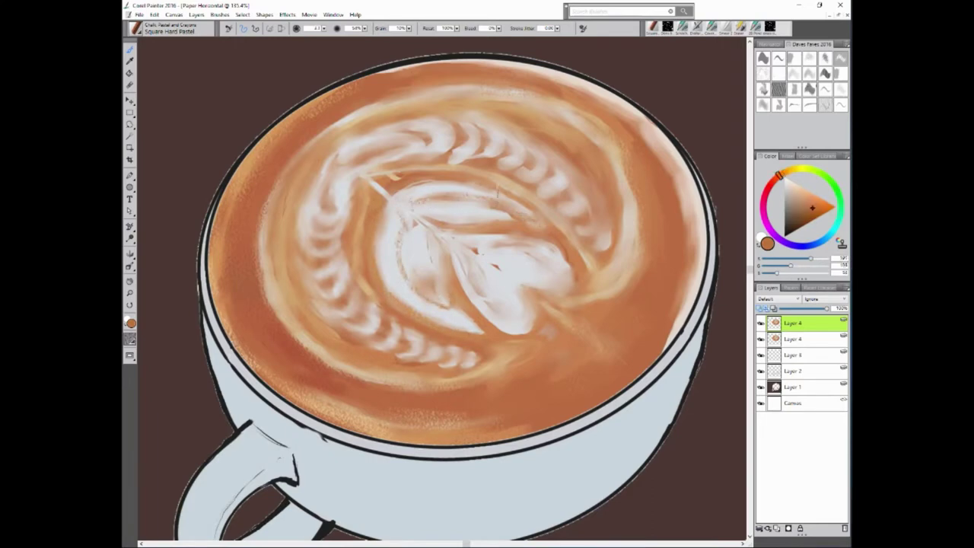
pyautogui.hotkey('ctrl', '8')
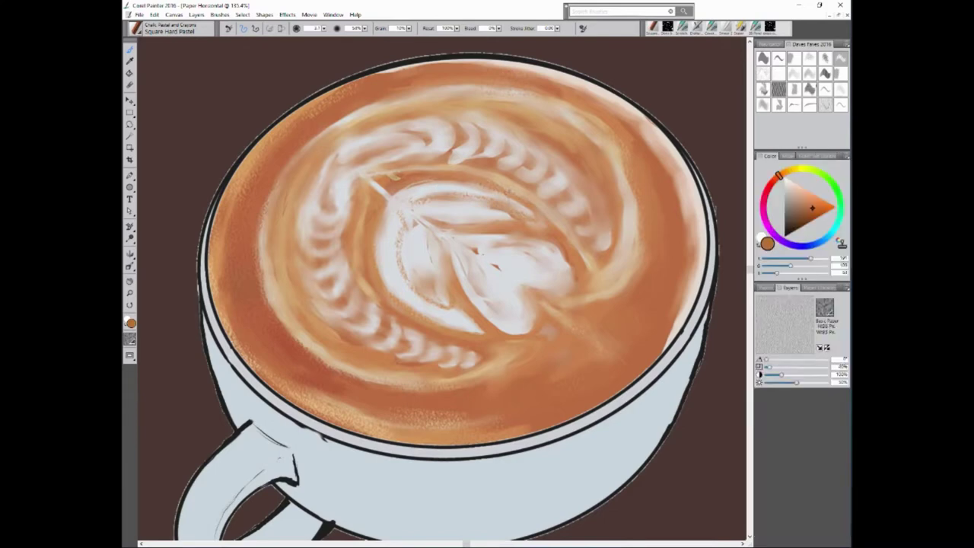
# Set paper scale to 131% and brush size 3.3, then darken small foam patches brown.
pyautogui.moveTo(768, 367)
pyautogui.mouseDown()
pyautogui.moveTo(782, 367)
pyautogui.moveTo(771, 367)
pyautogui.mouseUp()
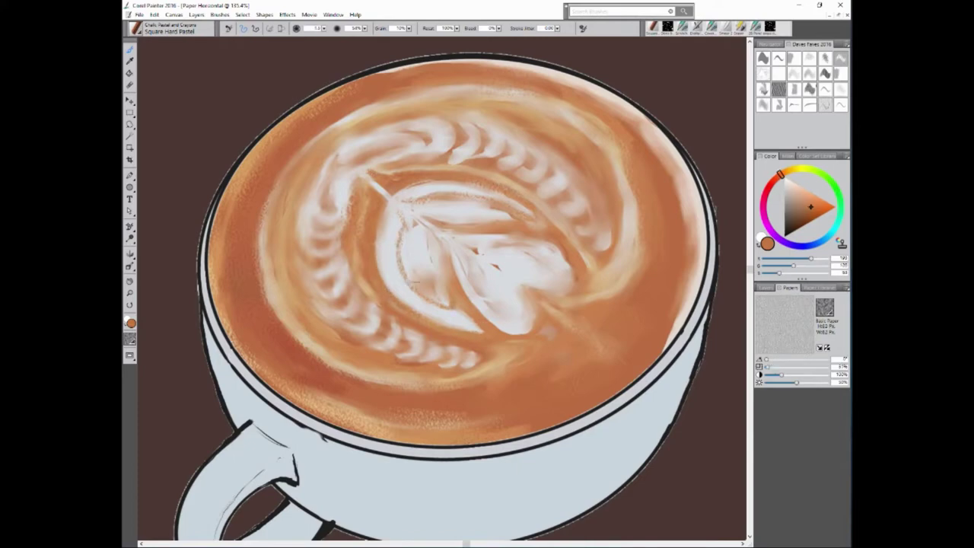
pyautogui.keyDown('alt'); pyautogui.click(441, 57); pyautogui.keyUp('alt')
pyautogui.press('[')
pyautogui.press('[')
pyautogui.press('[')
pyautogui.moveTo(535, 222); pyautogui.dragTo(508, 213)
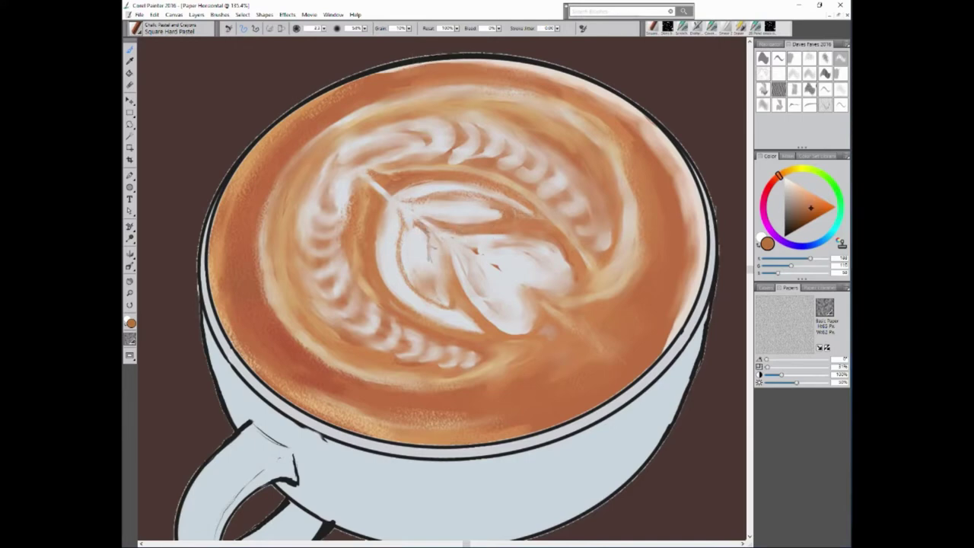
pyautogui.moveTo(447, 293); pyautogui.dragTo(430, 240)
# Brighten the leaf's top edge near-white, then paint coffee orange over the lower heart and swirl.
pyautogui.keyDown('alt'); pyautogui.click(423, 286); pyautogui.keyUp('alt')
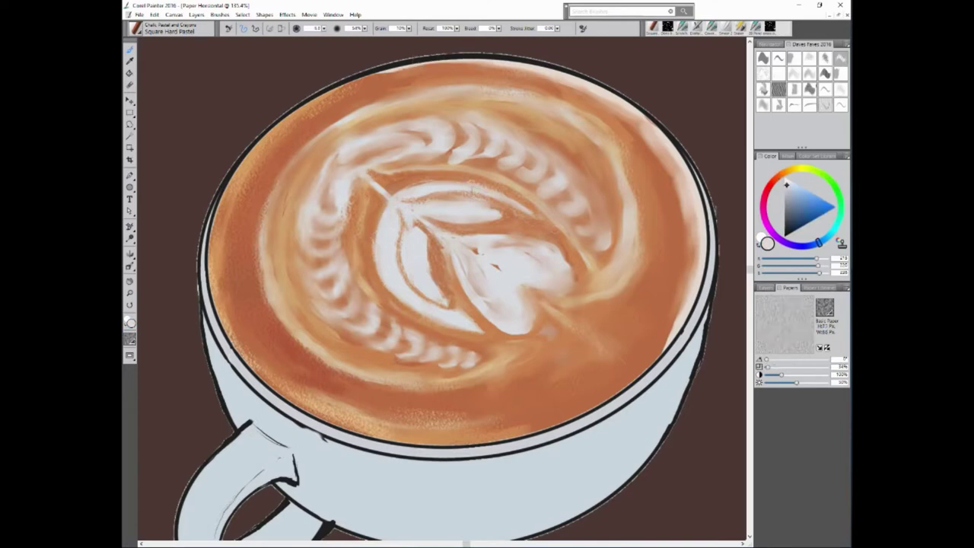
pyautogui.moveTo(417, 200)
pyautogui.mouseDown()
pyautogui.moveTo(477, 207)
pyautogui.moveTo(567, 254)
pyautogui.mouseUp()
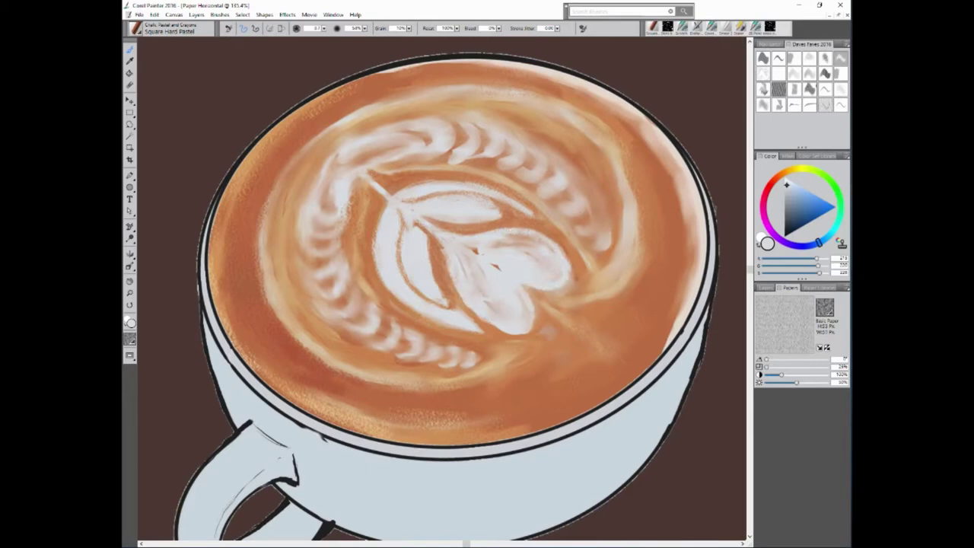
pyautogui.keyDown('alt'); pyautogui.click(659, 309); pyautogui.keyUp('alt')
pyautogui.moveTo(525, 328); pyautogui.dragTo(495, 274)
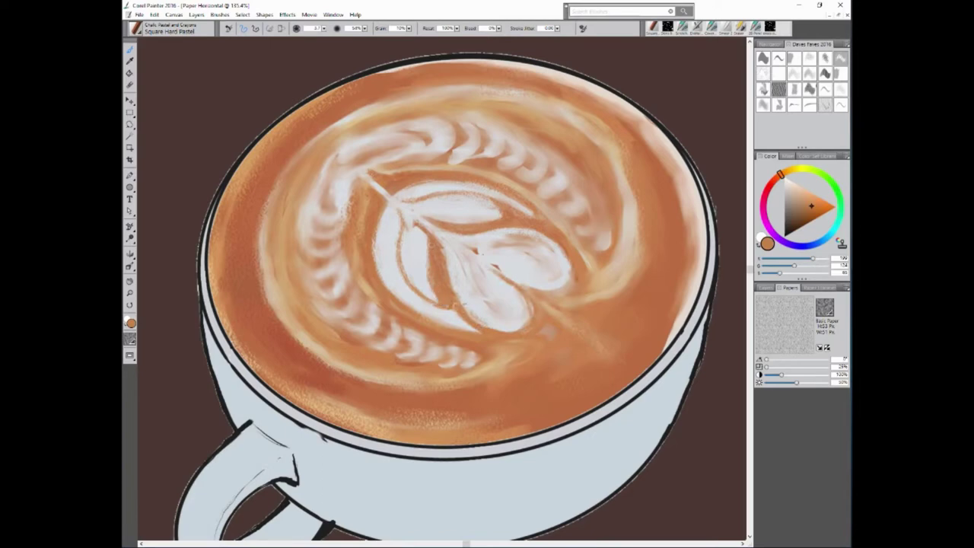
pyautogui.moveTo(548, 303)
pyautogui.mouseDown()
pyautogui.moveTo(643, 259)
pyautogui.moveTo(613, 135)
pyautogui.mouseUp()
# With inverted paper texture, lay near-white cream strokes around the foam rims, lower coffee and leaf centre.
pyautogui.keyDown('alt'); pyautogui.click(550, 330); pyautogui.keyUp('alt')
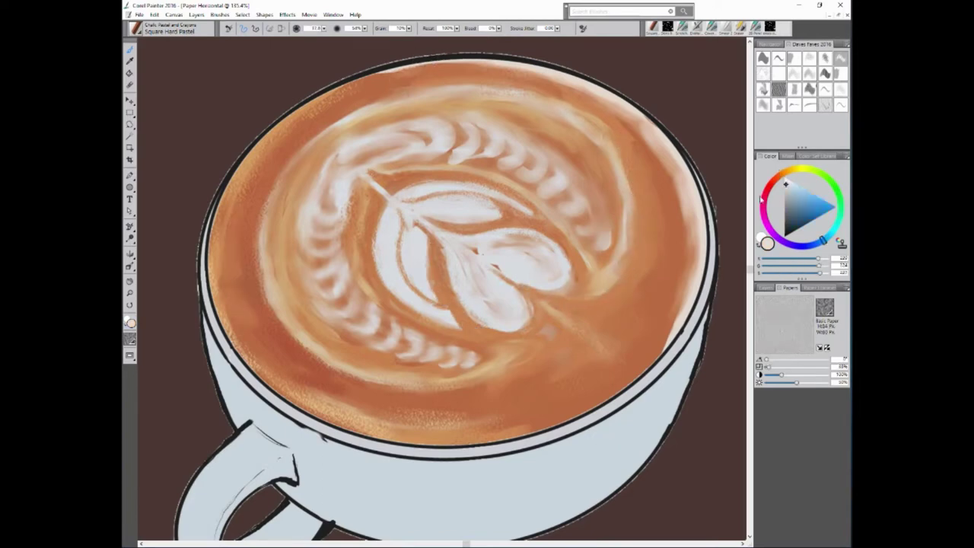
pyautogui.click(827, 347)
pyautogui.moveTo(261, 252); pyautogui.dragTo(273, 319)
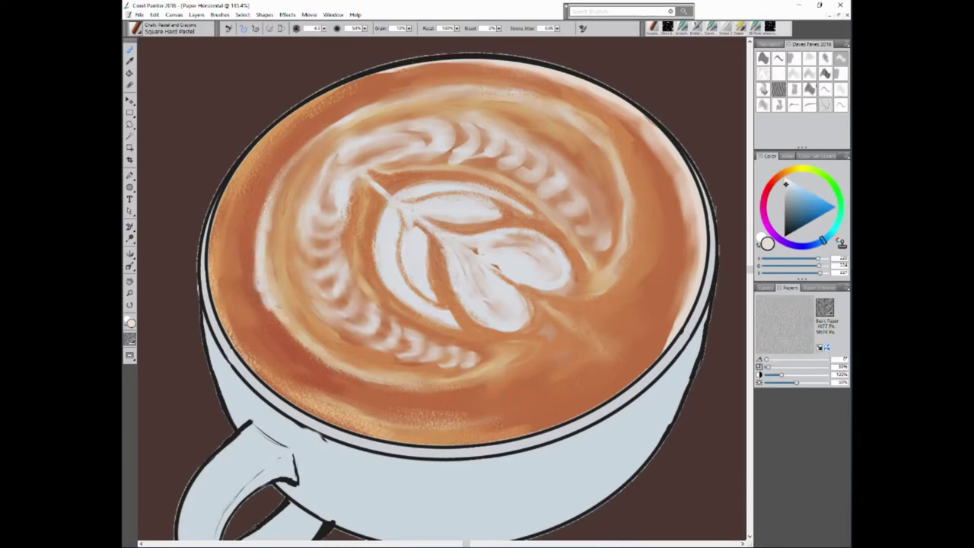
pyautogui.moveTo(342, 361); pyautogui.dragTo(506, 386)
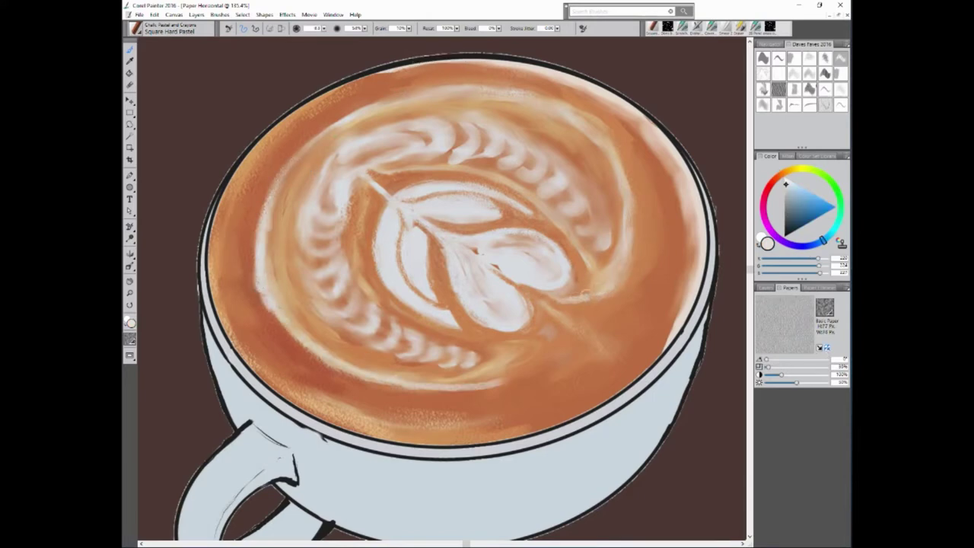
pyautogui.moveTo(584, 295)
pyautogui.mouseDown()
pyautogui.moveTo(618, 137)
pyautogui.moveTo(552, 108)
pyautogui.mouseUp()
pyautogui.moveTo(434, 96); pyautogui.dragTo(261, 228)
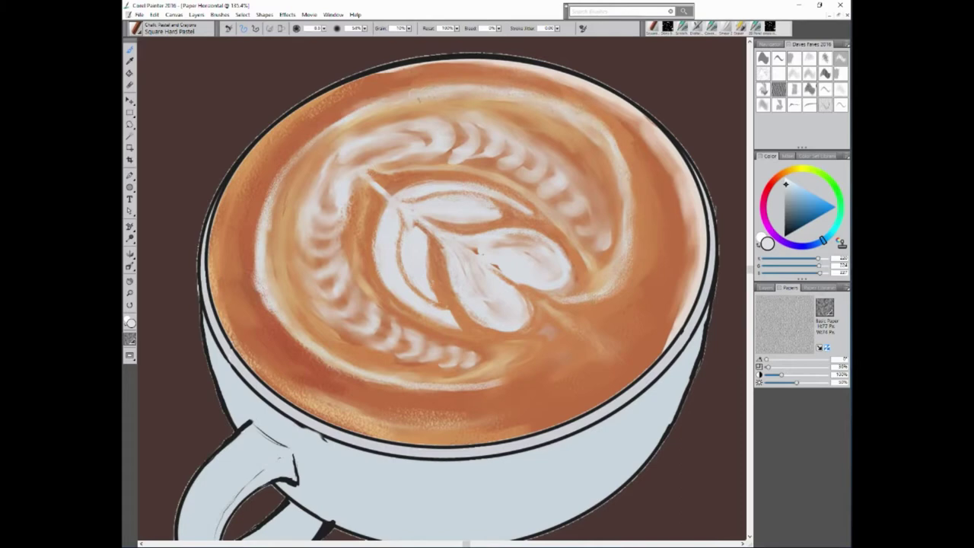
pyautogui.moveTo(618, 103)
pyautogui.mouseDown()
pyautogui.moveTo(646, 196)
pyautogui.moveTo(605, 407)
pyautogui.mouseUp()
pyautogui.moveTo(502, 272); pyautogui.dragTo(468, 312)
pyautogui.moveTo(456, 268); pyautogui.dragTo(449, 297)
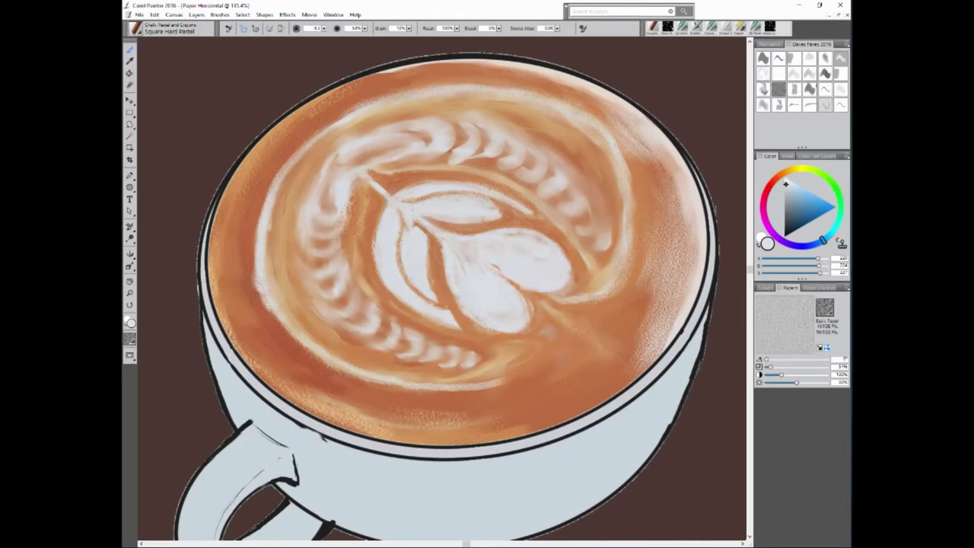
# Sample a darker orange and deepen the crema between the upper and right-side feathers.
pyautogui.keyDown('alt'); pyautogui.click(551, 286); pyautogui.keyUp('alt')
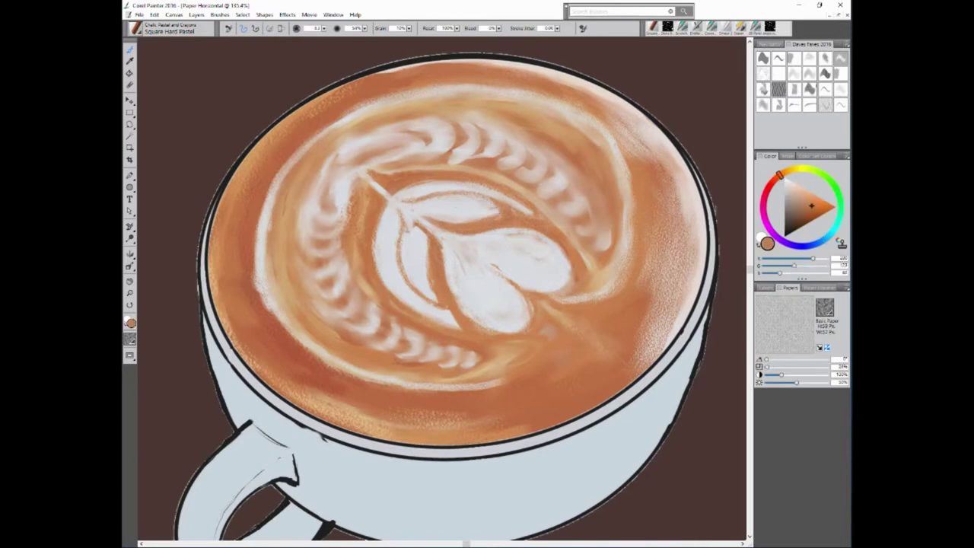
pyautogui.keyDown('alt'); pyautogui.click(371, 215); pyautogui.keyUp('alt')
pyautogui.keyDown('alt'); pyautogui.click(338, 218); pyautogui.keyUp('alt')
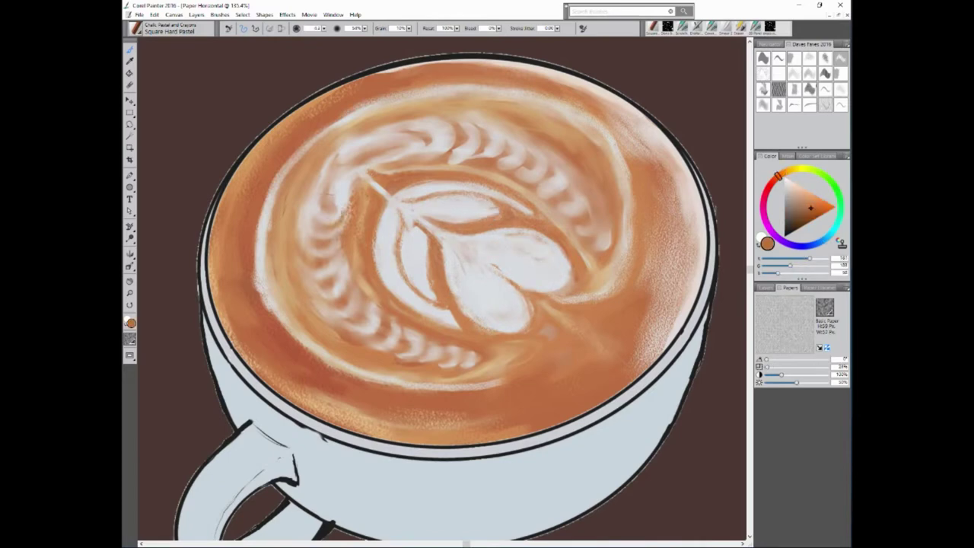
pyautogui.moveTo(384, 350); pyautogui.dragTo(511, 375)
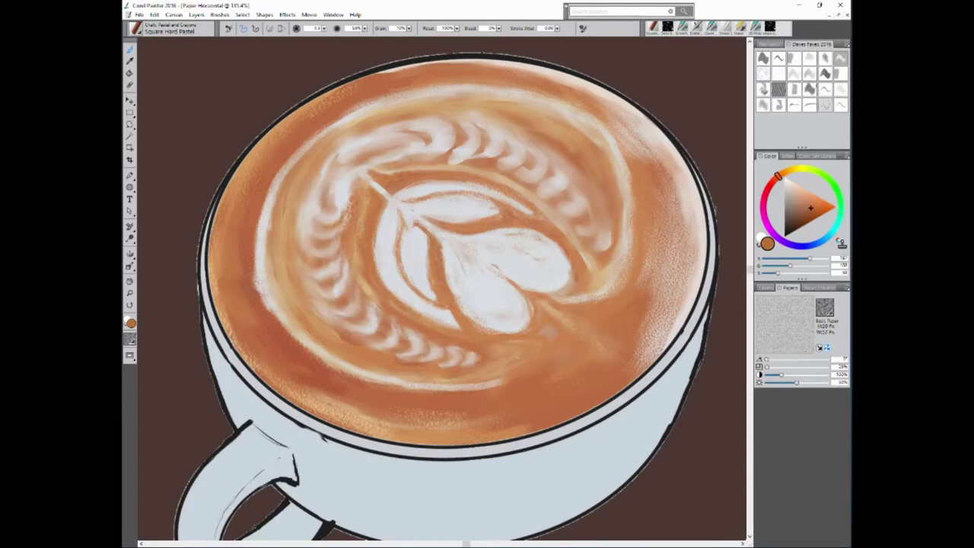
pyautogui.moveTo(381, 162); pyautogui.dragTo(434, 130)
pyautogui.moveTo(441, 165)
pyautogui.mouseDown()
pyautogui.moveTo(476, 147)
pyautogui.moveTo(472, 123)
pyautogui.mouseUp()
pyautogui.moveTo(499, 176); pyautogui.dragTo(529, 143)
pyautogui.moveTo(526, 199); pyautogui.dragTo(562, 173)
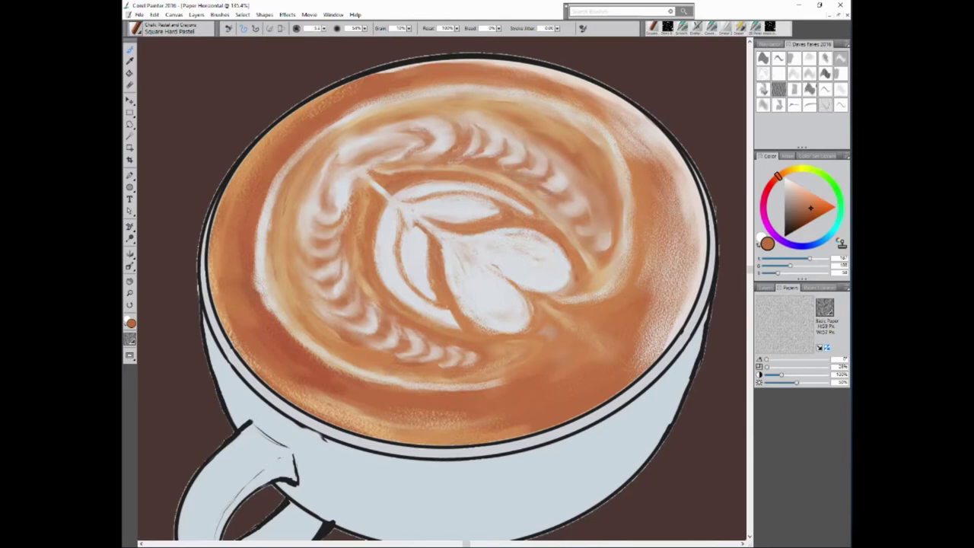
pyautogui.moveTo(564, 227)
pyautogui.mouseDown()
pyautogui.moveTo(601, 214)
pyautogui.moveTo(591, 199)
pyautogui.mouseUp()
pyautogui.moveTo(563, 200)
pyautogui.mouseDown()
pyautogui.moveTo(578, 159)
pyautogui.moveTo(554, 146)
pyautogui.mouseUp()
pyautogui.moveTo(517, 161); pyautogui.dragTo(530, 125)
# Lighten the left foam edge, lower-left crema and upper-right crema with light peach.
pyautogui.keyDown('alt'); pyautogui.click(611, 321); pyautogui.keyUp('alt')
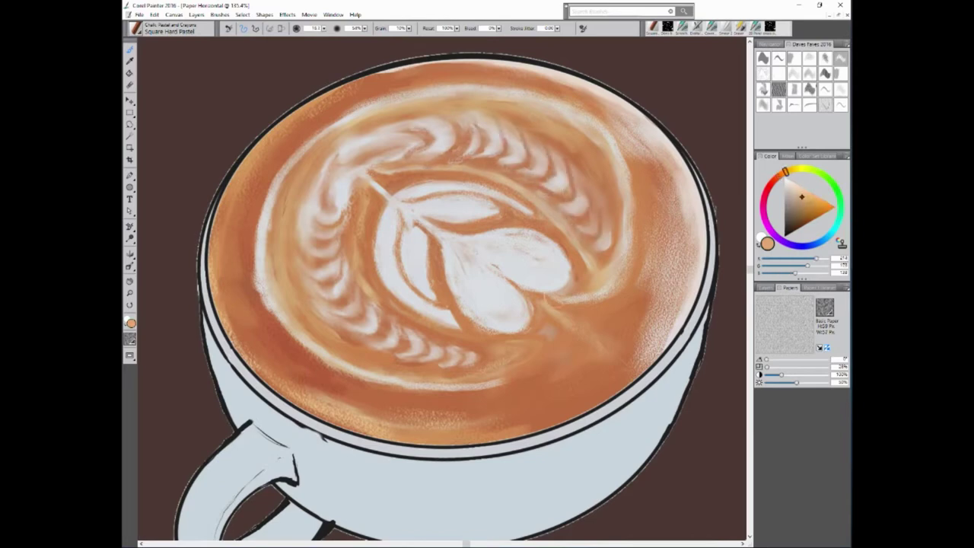
pyautogui.moveTo(329, 143); pyautogui.dragTo(276, 235)
pyautogui.moveTo(302, 190); pyautogui.dragTo(292, 254)
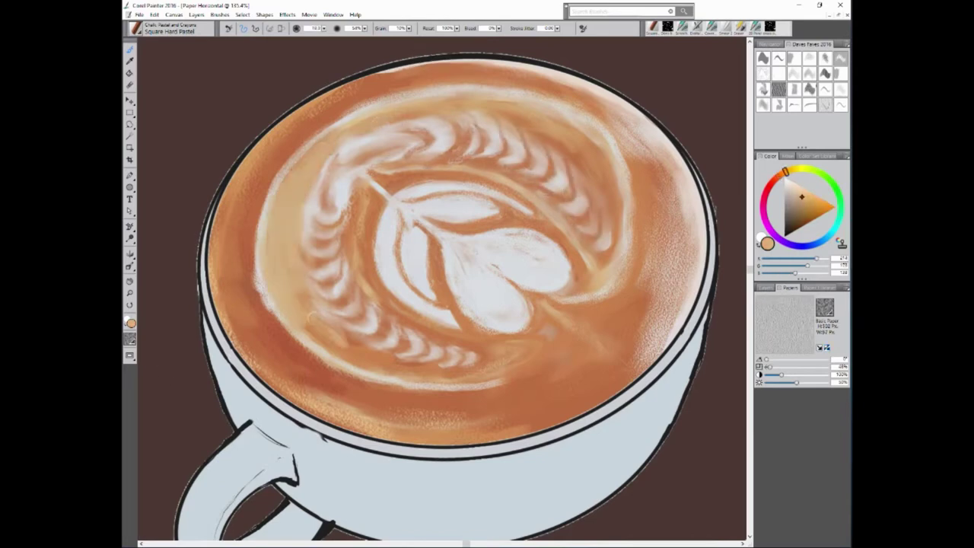
pyautogui.moveTo(308, 297)
pyautogui.mouseDown()
pyautogui.moveTo(365, 359)
pyautogui.moveTo(460, 381)
pyautogui.mouseUp()
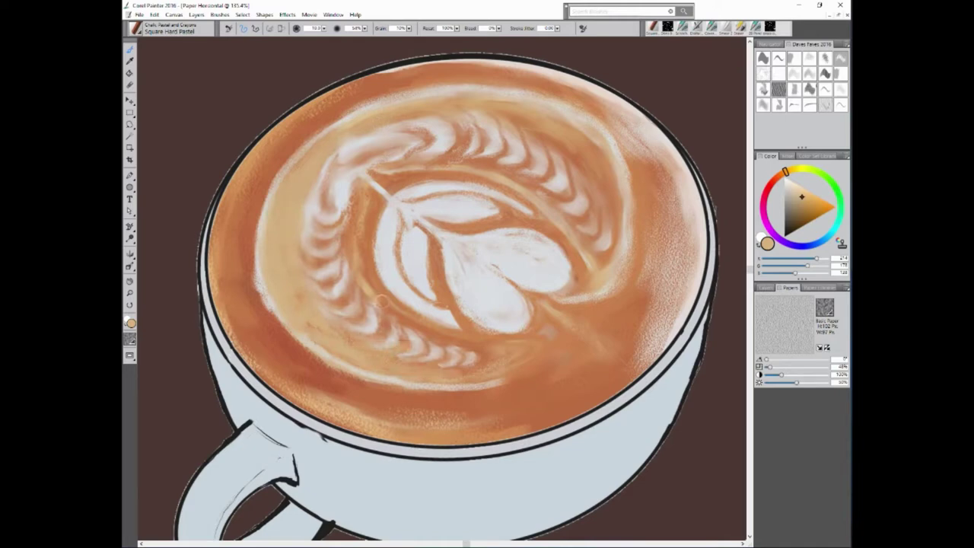
pyautogui.moveTo(513, 113)
pyautogui.mouseDown()
pyautogui.moveTo(602, 159)
pyautogui.moveTo(616, 229)
pyautogui.mouseUp()
pyautogui.moveTo(570, 199)
pyautogui.mouseDown()
pyautogui.moveTo(540, 137)
pyautogui.moveTo(468, 152)
pyautogui.moveTo(601, 221)
pyautogui.mouseUp()
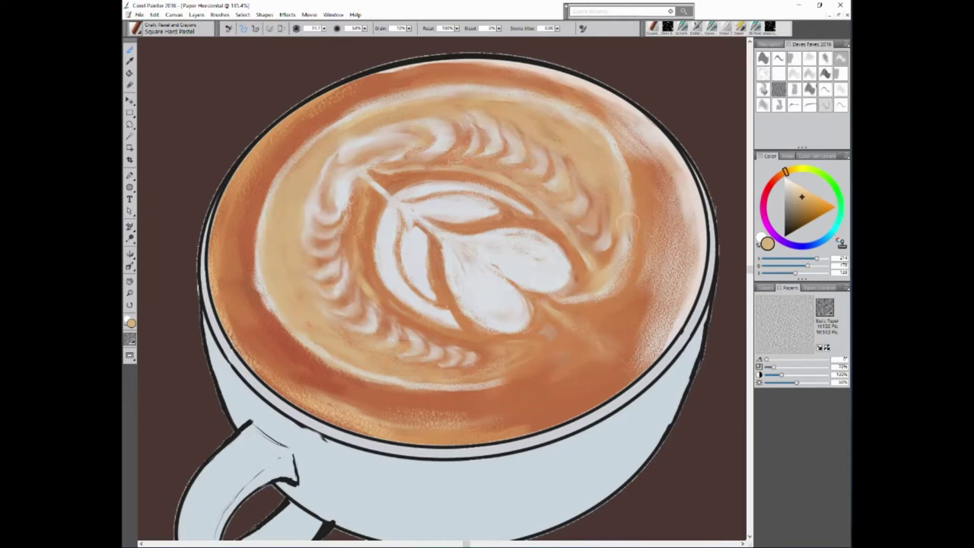
pyautogui.moveTo(564, 160)
pyautogui.mouseDown()
pyautogui.moveTo(617, 229)
pyautogui.moveTo(615, 266)
pyautogui.mouseUp()
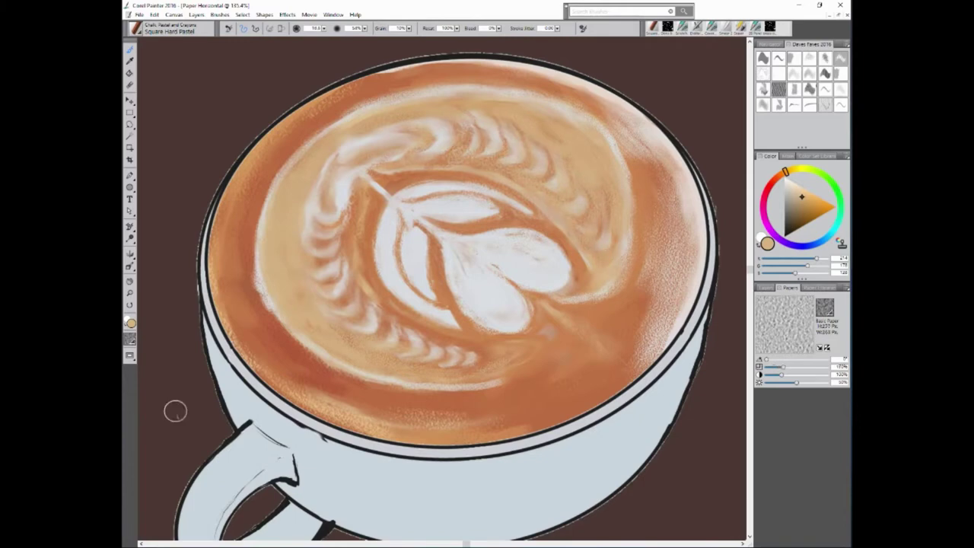
# Raise paper contrast and scale to 150%, then add light grainy marks near the lower foam rim.
pyautogui.moveTo(781, 375)
pyautogui.mouseDown()
pyautogui.moveTo(808, 375)
pyautogui.moveTo(777, 366)
pyautogui.mouseUp()
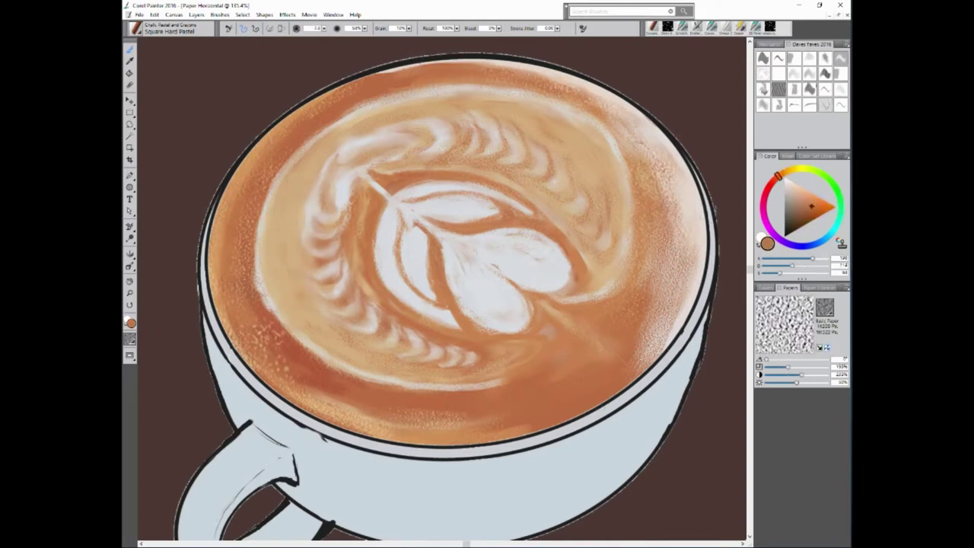
pyautogui.moveTo(787, 367); pyautogui.dragTo(775, 367)
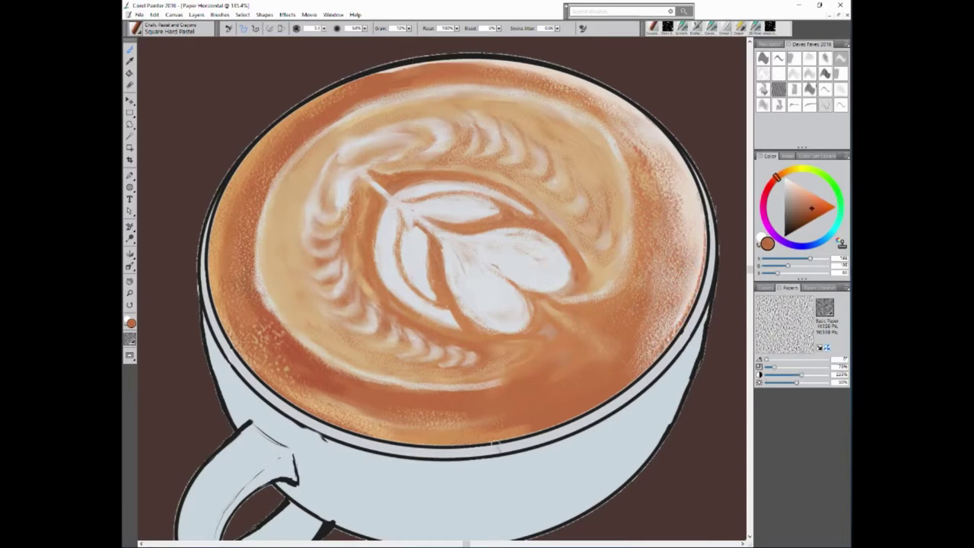
pyautogui.moveTo(775, 367); pyautogui.dragTo(787, 368)
pyautogui.keyDown('alt'); pyautogui.click(255, 199); pyautogui.keyUp('alt')
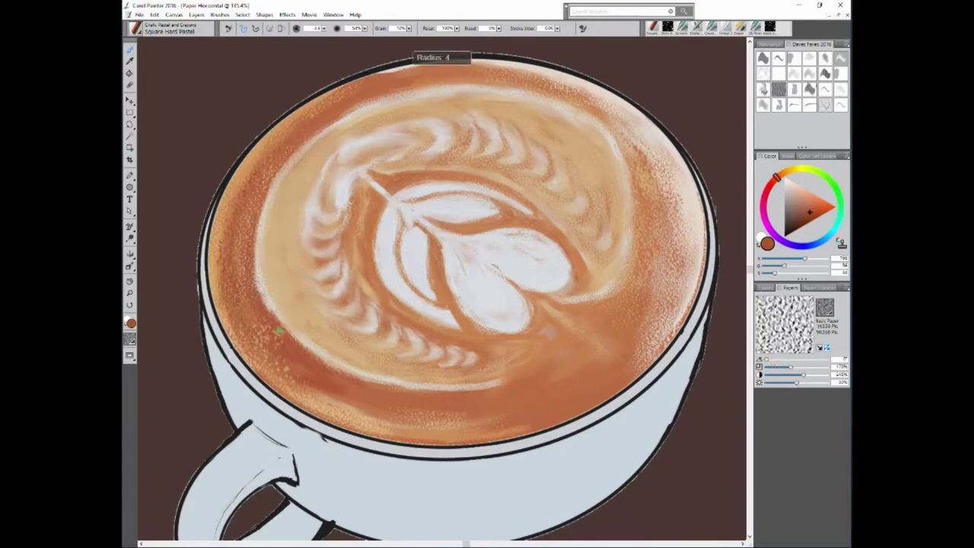
pyautogui.moveTo(377, 403); pyautogui.dragTo(327, 411)
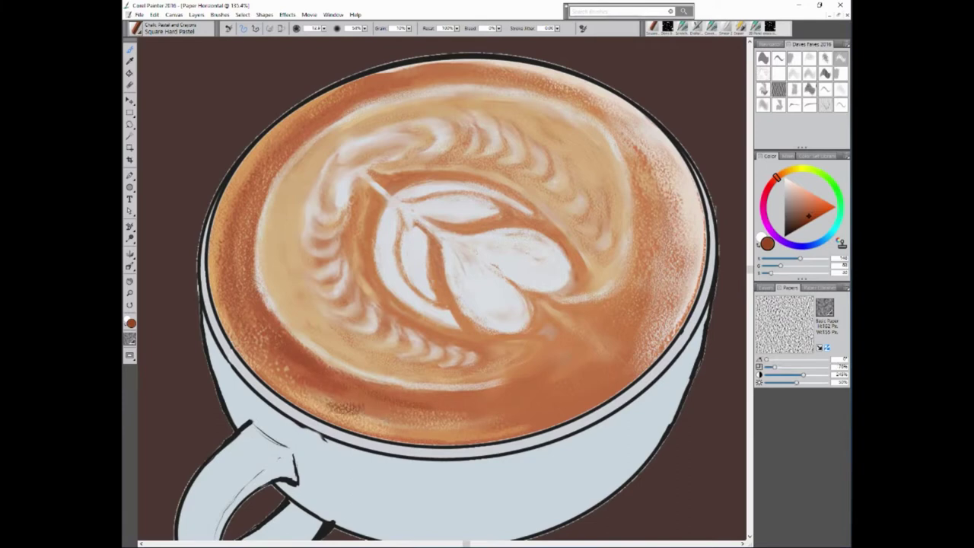
pyautogui.keyDown('alt'); pyautogui.click(349, 407); pyautogui.keyUp('alt')
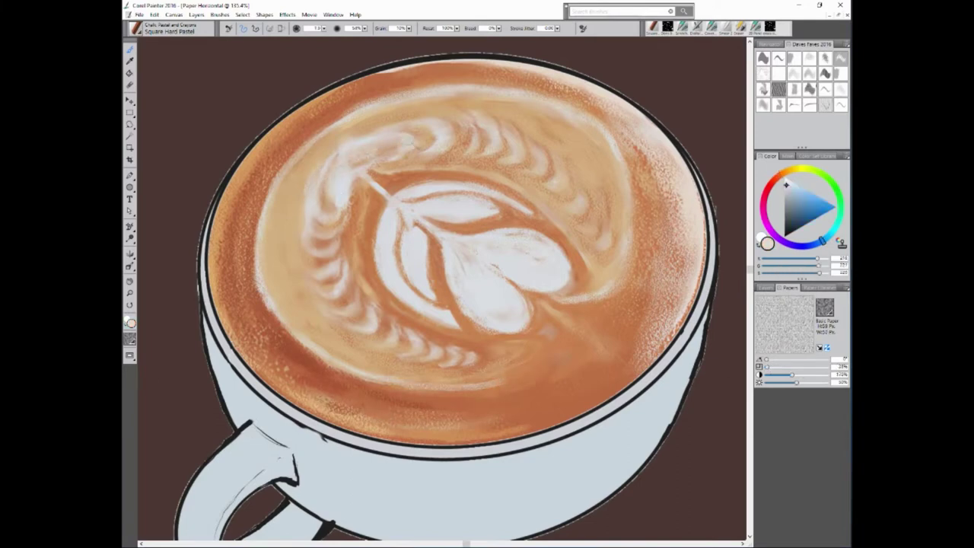
# Shrink the pastel to a fine tip and refine the left and lower-left fern leaves in white.
pyautogui.moveTo(443, 84); pyautogui.dragTo(446, 68)
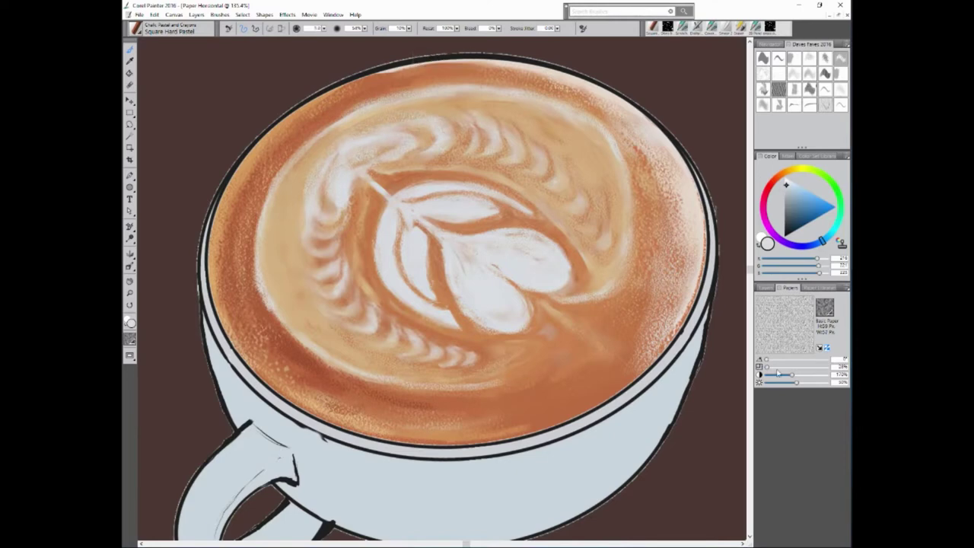
pyautogui.moveTo(325, 196)
pyautogui.mouseDown()
pyautogui.moveTo(341, 218)
pyautogui.moveTo(350, 211)
pyautogui.moveTo(340, 251)
pyautogui.mouseUp()
pyautogui.moveTo(352, 190); pyautogui.dragTo(312, 253)
pyautogui.moveTo(308, 196); pyautogui.dragTo(289, 273)
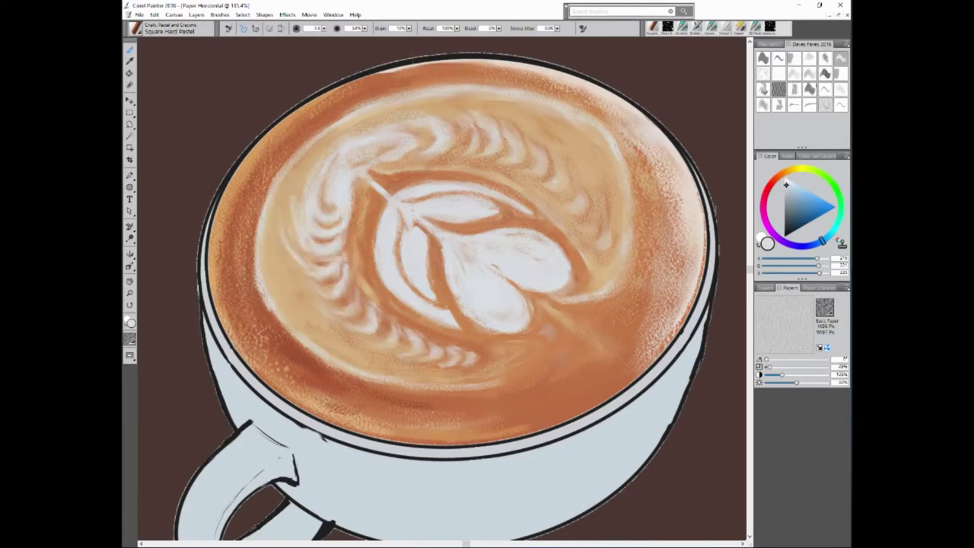
pyautogui.moveTo(348, 242)
pyautogui.mouseDown()
pyautogui.moveTo(341, 275)
pyautogui.moveTo(350, 315)
pyautogui.mouseUp()
pyautogui.moveTo(380, 255); pyautogui.dragTo(352, 312)
pyautogui.moveTo(371, 312)
pyautogui.mouseDown()
pyautogui.moveTo(400, 345)
pyautogui.moveTo(379, 353)
pyautogui.mouseUp()
# Crisp up the lower and right-side fern leaves with white strokes.
pyautogui.moveTo(399, 358); pyautogui.dragTo(474, 362)
pyautogui.moveTo(608, 274); pyautogui.dragTo(615, 201)
pyautogui.moveTo(605, 164); pyautogui.dragTo(594, 130)
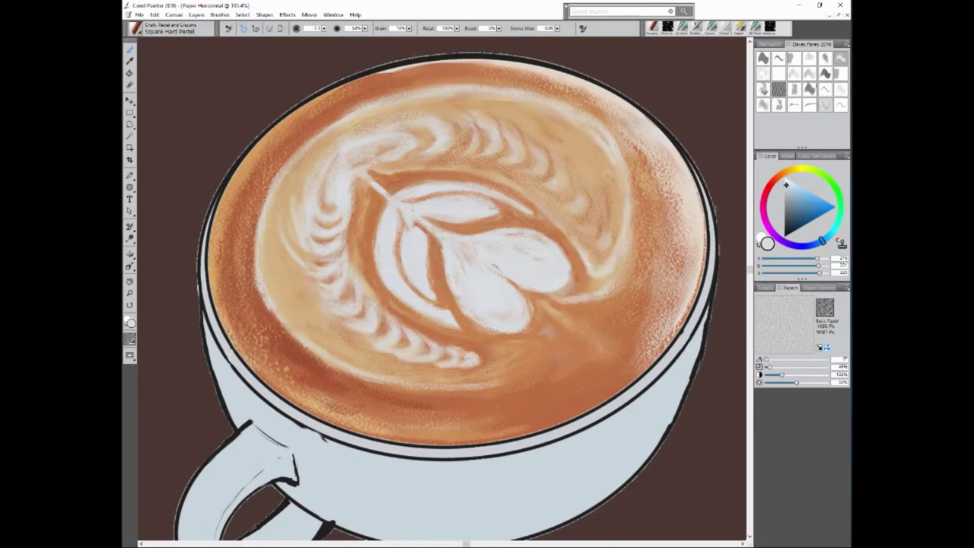
pyautogui.moveTo(598, 263)
pyautogui.mouseDown()
pyautogui.moveTo(600, 209)
pyautogui.moveTo(542, 149)
pyautogui.mouseUp()
pyautogui.moveTo(533, 177); pyautogui.dragTo(510, 128)
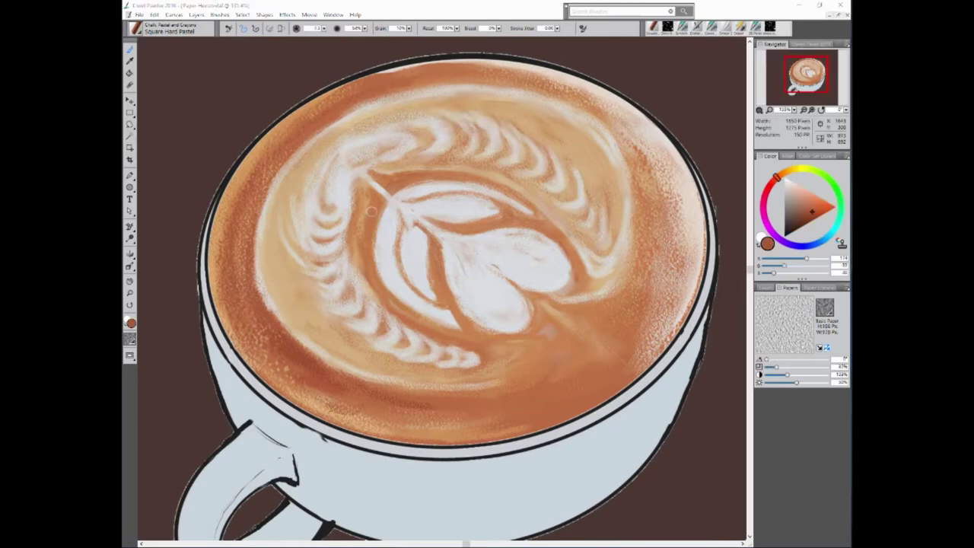
# Trace and deepen the stem and leaf division lines in darker brown.
pyautogui.moveTo(400, 309); pyautogui.dragTo(460, 344)
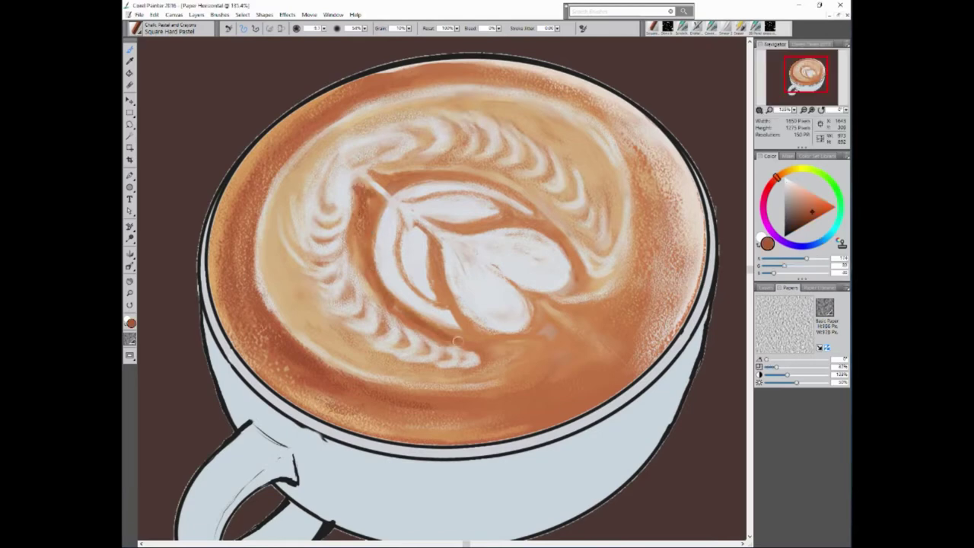
pyautogui.moveTo(426, 263); pyautogui.dragTo(457, 304)
pyautogui.moveTo(428, 221); pyautogui.dragTo(493, 232)
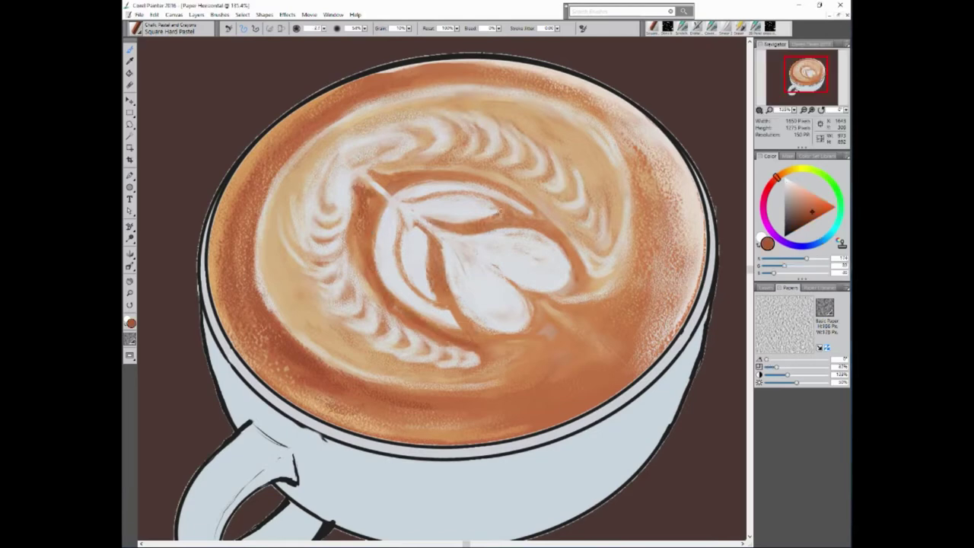
pyautogui.moveTo(504, 194); pyautogui.dragTo(478, 207)
pyautogui.moveTo(398, 196)
pyautogui.mouseDown()
pyautogui.moveTo(414, 201)
pyautogui.moveTo(446, 174)
pyautogui.moveTo(537, 216)
pyautogui.mouseUp()
pyautogui.moveTo(445, 225); pyautogui.dragTo(471, 232)
# Lay light tan over the foam rims, swirls, lower foam and the area right of the heart.
pyautogui.keyDown('alt'); pyautogui.click(508, 219); pyautogui.keyUp('alt')
pyautogui.moveTo(555, 298); pyautogui.dragTo(586, 289)
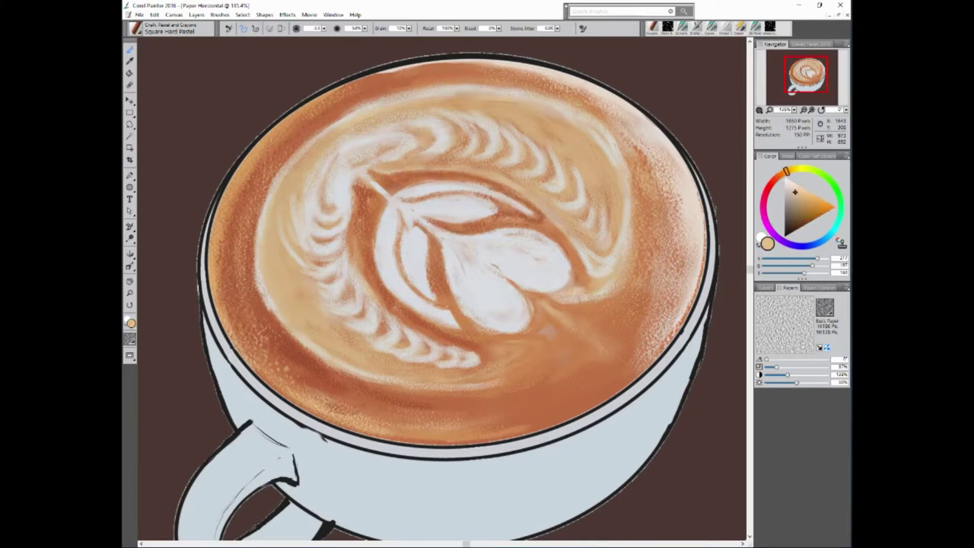
pyautogui.moveTo(559, 236); pyautogui.dragTo(587, 287)
pyautogui.moveTo(632, 179); pyautogui.dragTo(637, 276)
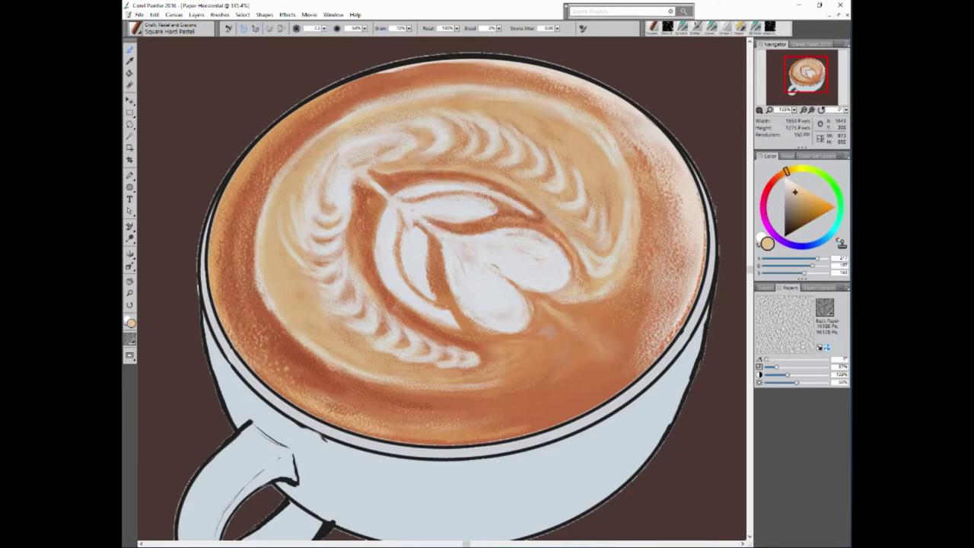
pyautogui.moveTo(262, 183); pyautogui.dragTo(253, 267)
pyautogui.moveTo(277, 321)
pyautogui.mouseDown()
pyautogui.moveTo(309, 354)
pyautogui.moveTo(359, 381)
pyautogui.mouseUp()
pyautogui.moveTo(263, 302); pyautogui.dragTo(274, 319)
pyautogui.moveTo(365, 382); pyautogui.dragTo(423, 392)
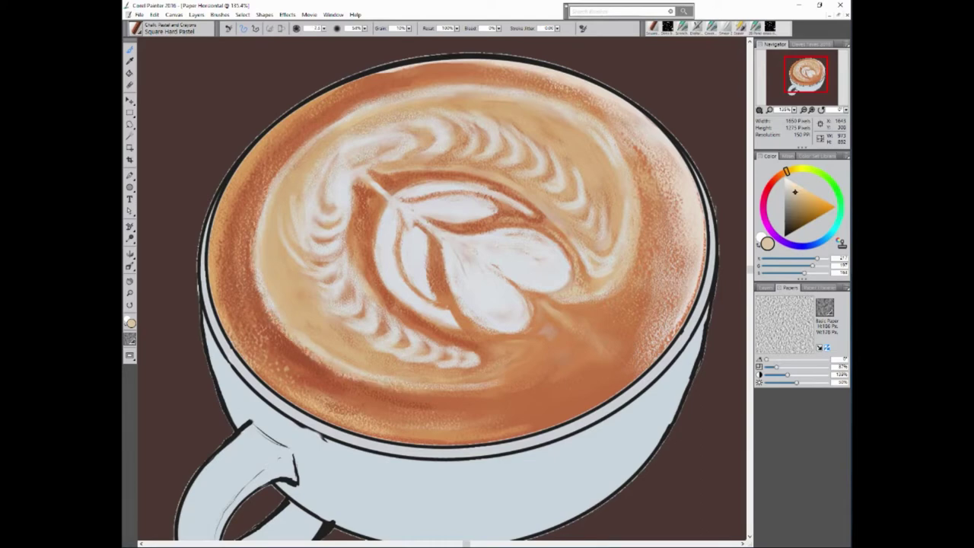
pyautogui.moveTo(528, 342)
pyautogui.mouseDown()
pyautogui.moveTo(536, 363)
pyautogui.moveTo(554, 372)
pyautogui.mouseUp()
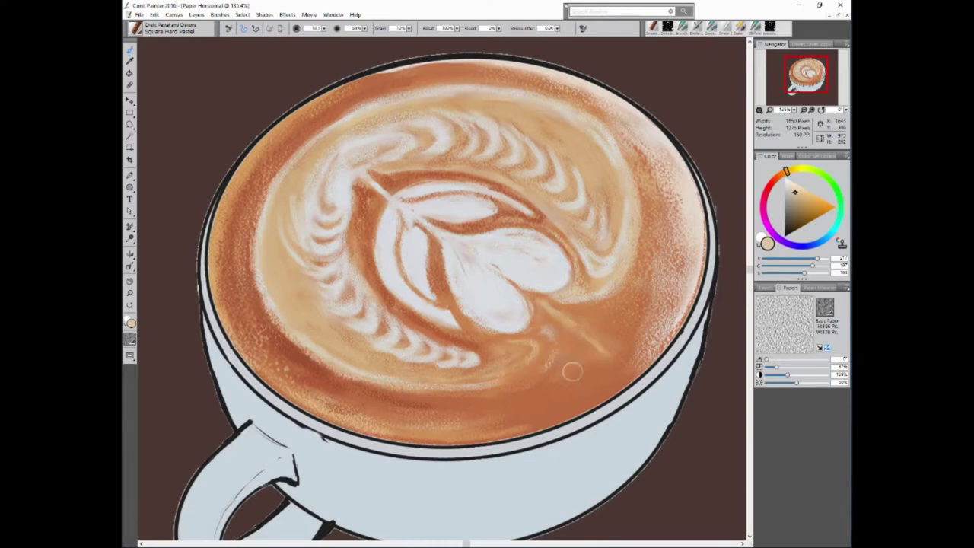
# Enlarge the brush and darken the upper leaf's lower edge in dark orange.
pyautogui.press(']')
pyautogui.press(']')
pyautogui.press(']')
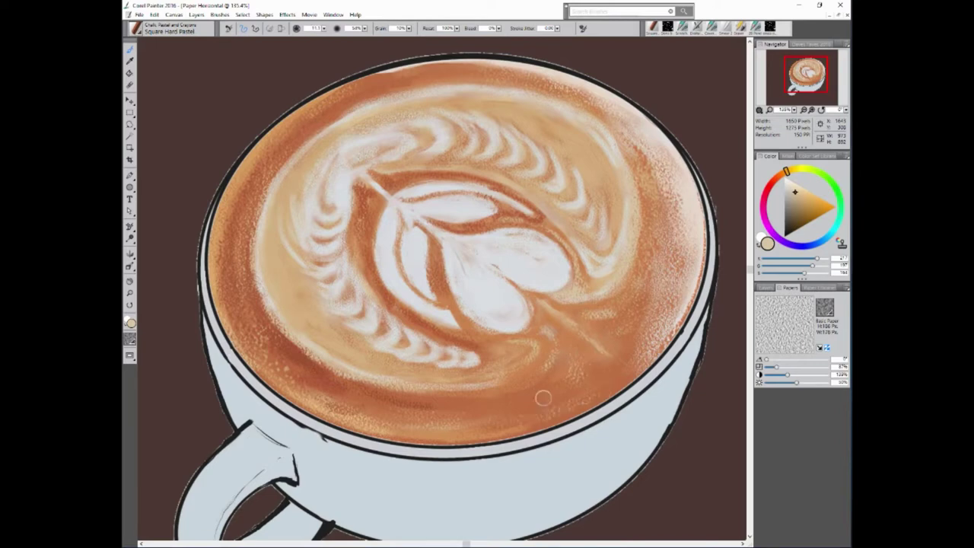
pyautogui.keyDown('alt'); pyautogui.click(548, 377); pyautogui.keyUp('alt')
pyautogui.keyDown('alt'); pyautogui.click(404, 220); pyautogui.keyUp('alt')
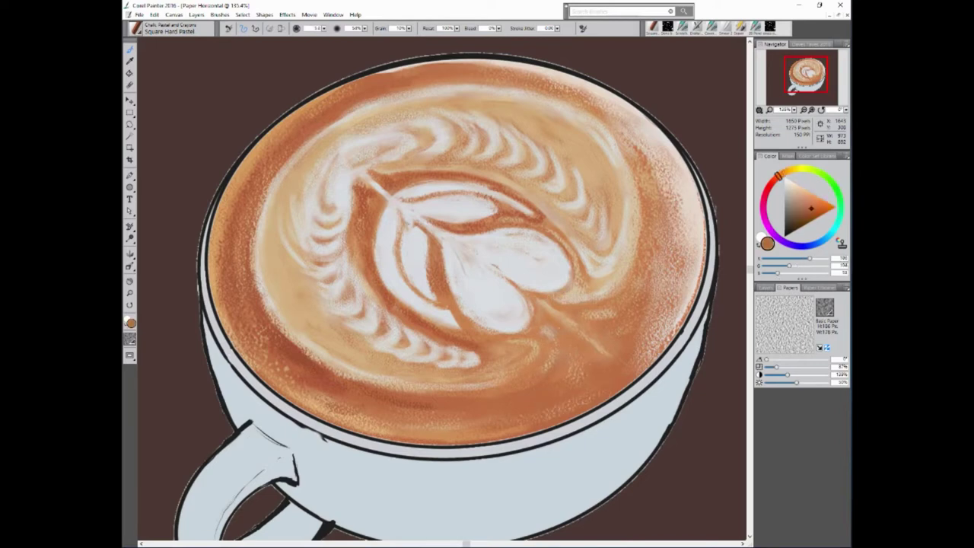
pyautogui.moveTo(468, 221); pyautogui.dragTo(537, 217)
# Outline and darken the heart leaf's lobe edges in orange-brown.
pyautogui.keyDown('alt'); pyautogui.click(363, 204); pyautogui.keyUp('alt')
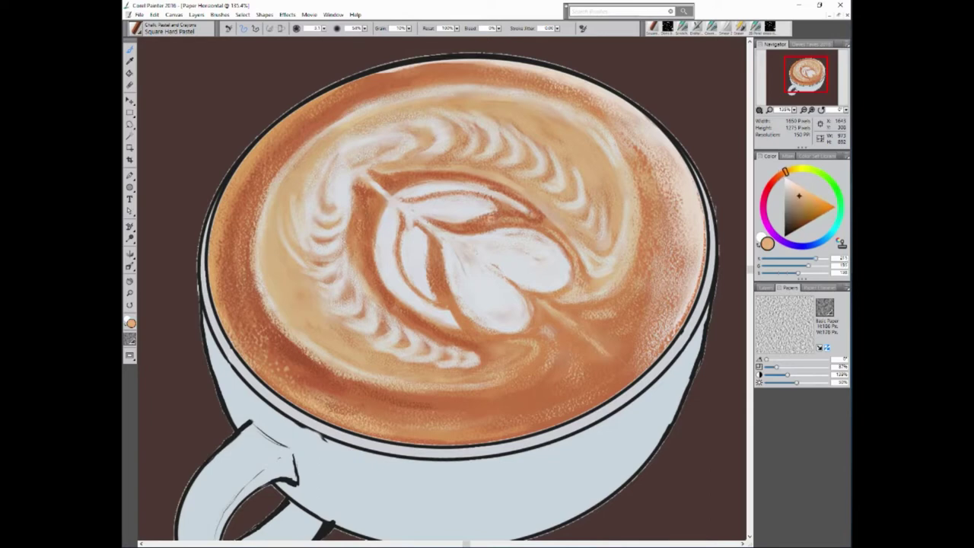
pyautogui.keyDown('alt'); pyautogui.click(530, 216); pyautogui.keyUp('alt')
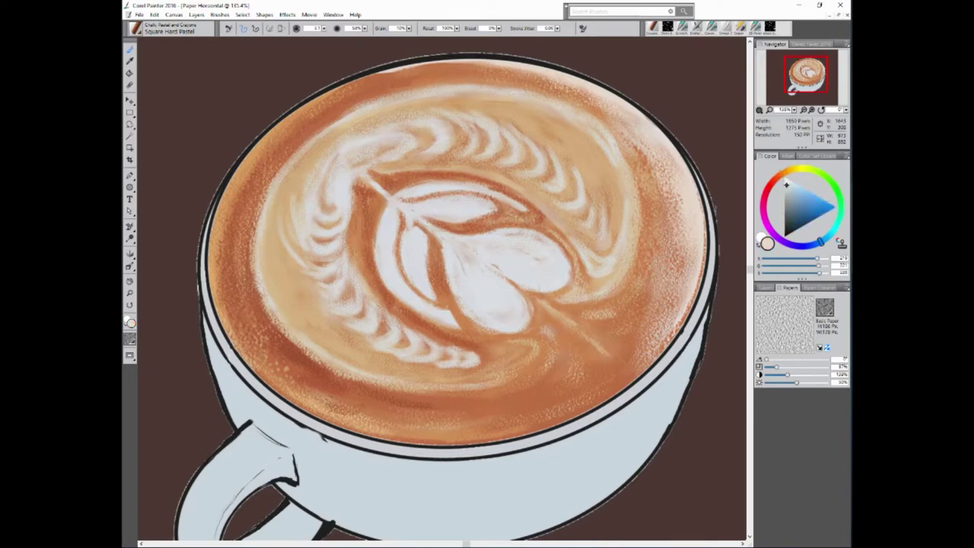
pyautogui.keyDown('alt'); pyautogui.click(462, 246); pyautogui.keyUp('alt')
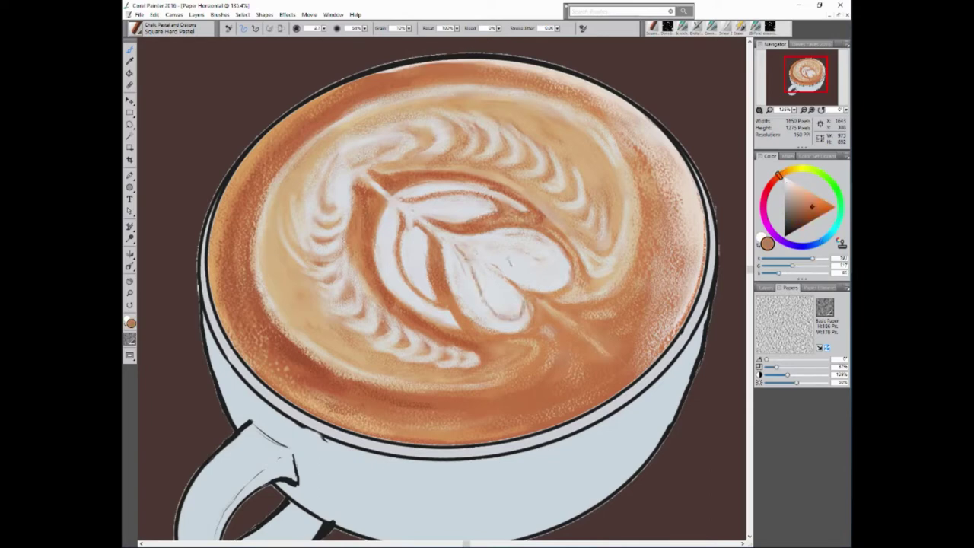
pyautogui.moveTo(491, 253)
pyautogui.mouseDown()
pyautogui.moveTo(517, 251)
pyautogui.moveTo(549, 289)
pyautogui.mouseUp()
pyautogui.moveTo(567, 250)
pyautogui.mouseDown()
pyautogui.moveTo(542, 286)
pyautogui.moveTo(554, 283)
pyautogui.mouseUp()
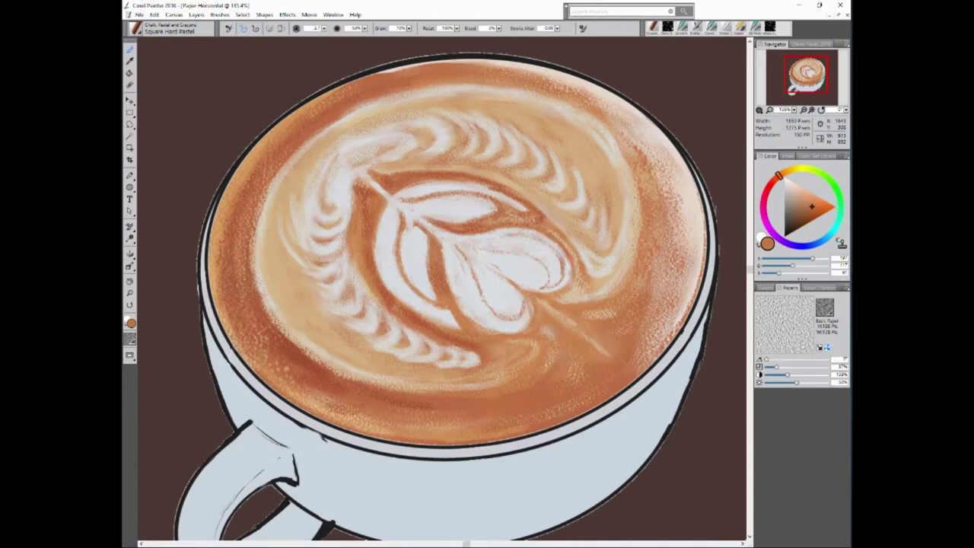
pyautogui.moveTo(487, 254)
pyautogui.mouseDown()
pyautogui.moveTo(537, 256)
pyautogui.moveTo(524, 291)
pyautogui.mouseUp()
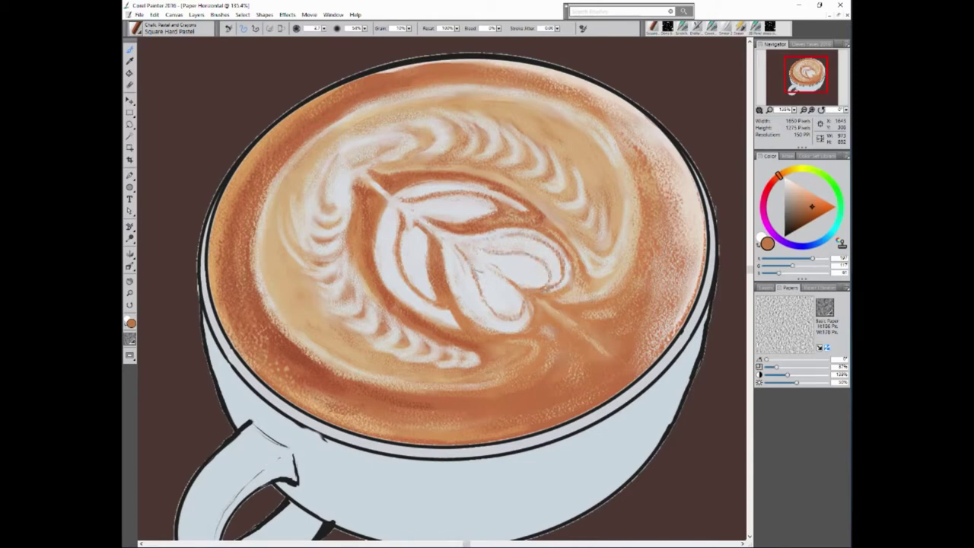
pyautogui.moveTo(461, 251); pyautogui.dragTo(454, 286)
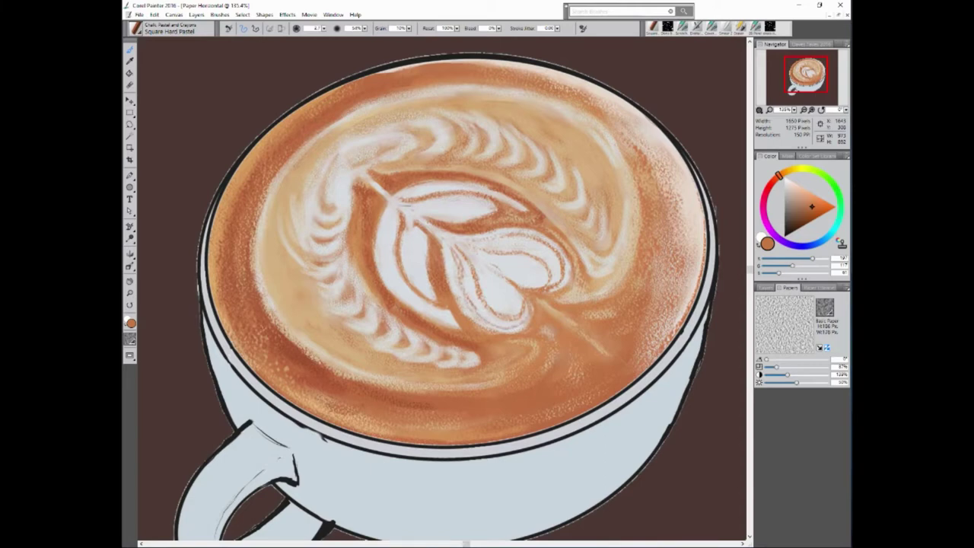
# Brighten the heart lobe's left edge and the left foam feather with near-white.
pyautogui.keyDown('alt'); pyautogui.click(384, 196); pyautogui.keyUp('alt')
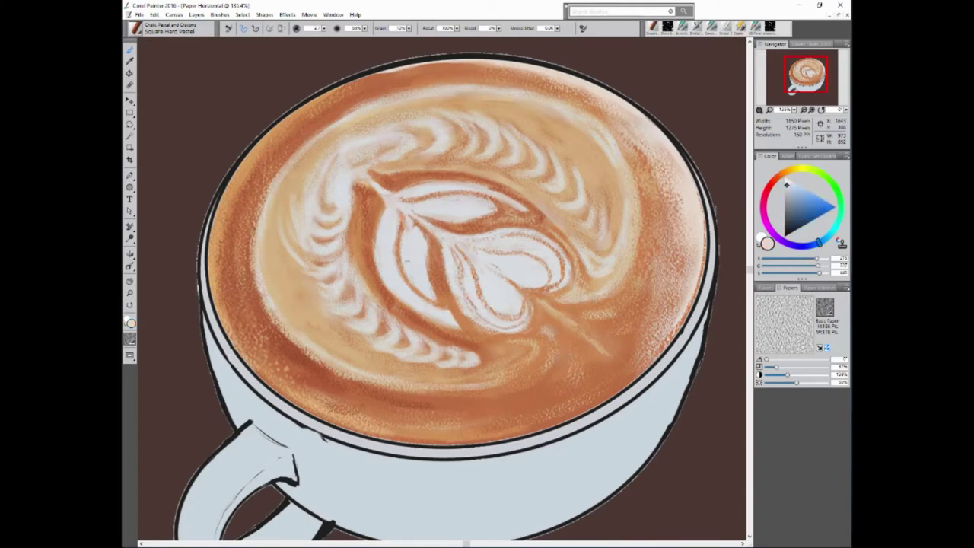
pyautogui.moveTo(404, 232); pyautogui.dragTo(397, 273)
pyautogui.moveTo(327, 169); pyautogui.dragTo(343, 253)
pyautogui.press('[')
pyautogui.press('[')
pyautogui.press('[')
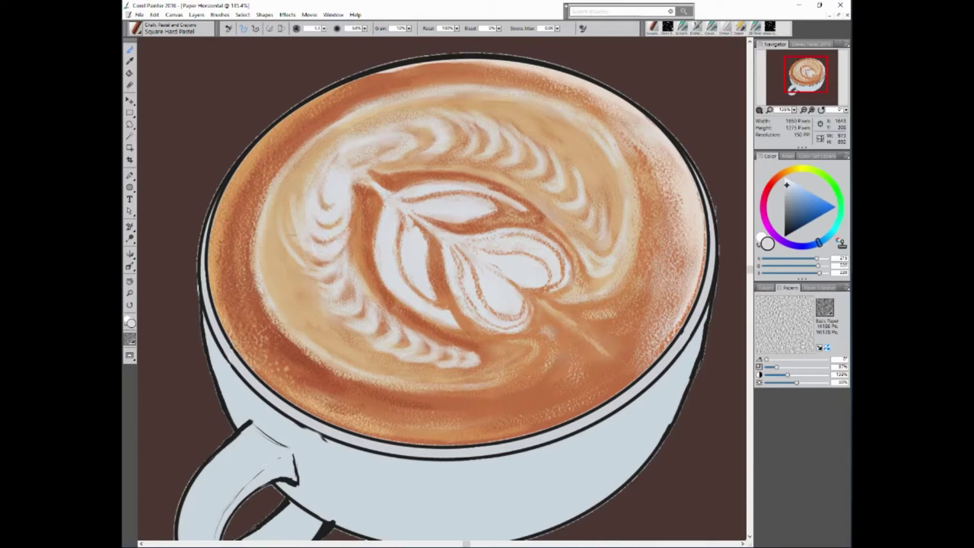
pyautogui.moveTo(285, 213); pyautogui.dragTo(285, 281)
# Brush light tan pastel texture onto the left, lower, right and upper-right foam.
pyautogui.keyDown('alt'); pyautogui.click(283, 290); pyautogui.keyUp('alt')
pyautogui.moveTo(294, 169); pyautogui.dragTo(301, 200)
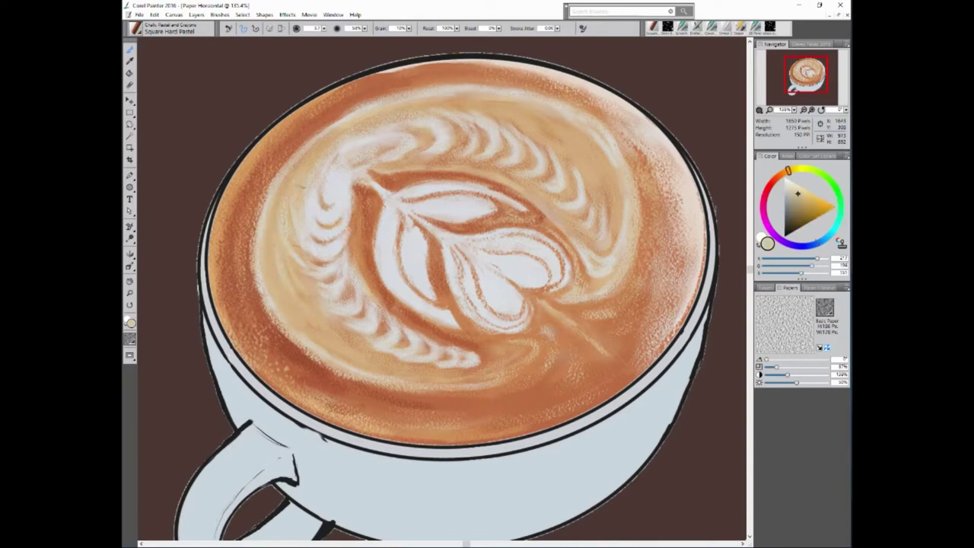
pyautogui.moveTo(334, 322); pyautogui.dragTo(366, 344)
pyautogui.moveTo(468, 371)
pyautogui.mouseDown()
pyautogui.moveTo(354, 364)
pyautogui.moveTo(347, 347)
pyautogui.mouseUp()
pyautogui.moveTo(595, 186); pyautogui.dragTo(597, 208)
pyautogui.moveTo(587, 163); pyautogui.dragTo(594, 204)
pyautogui.moveTo(607, 191); pyautogui.dragTo(608, 233)
pyautogui.moveTo(607, 171); pyautogui.dragTo(610, 216)
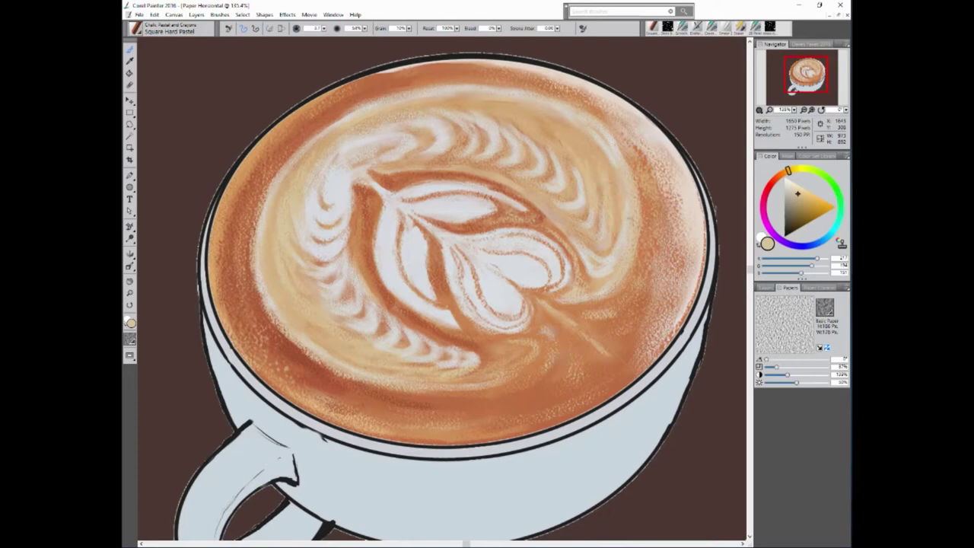
pyautogui.moveTo(541, 118)
pyautogui.mouseDown()
pyautogui.moveTo(577, 145)
pyautogui.moveTo(569, 192)
pyautogui.mouseUp()
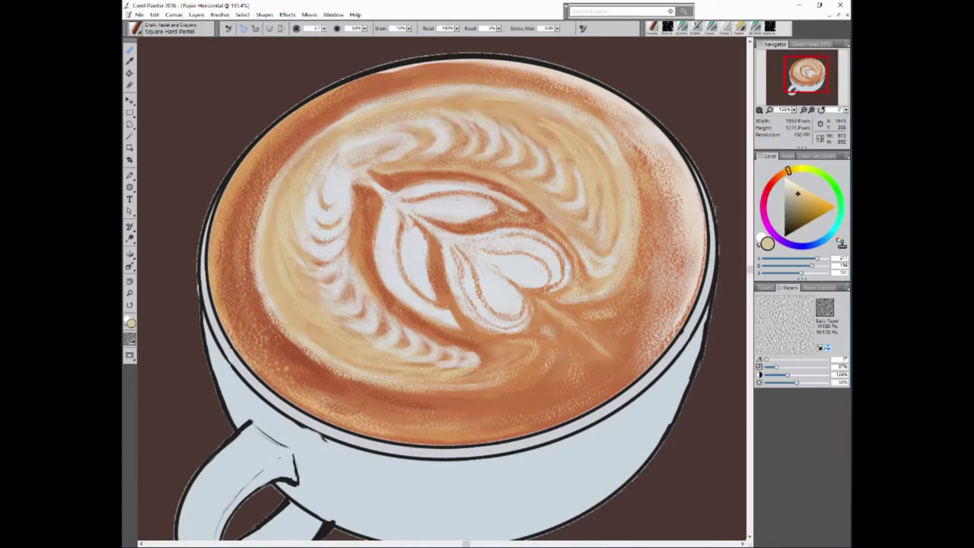
pyautogui.moveTo(525, 134); pyautogui.dragTo(554, 135)
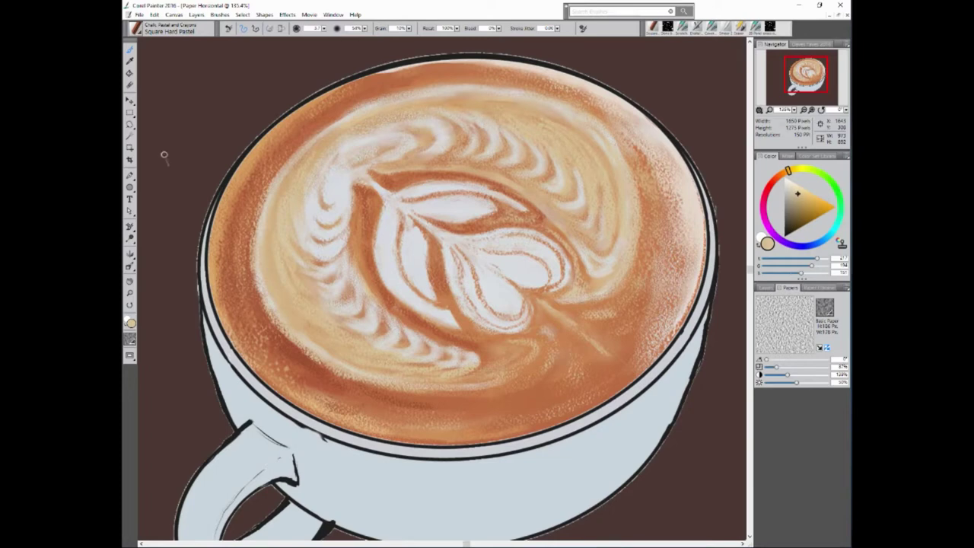
# Adjust the colour in the Color wheel, then whiten the left and upper fronds.
pyautogui.click(777, 176)
pyautogui.click(812, 209)
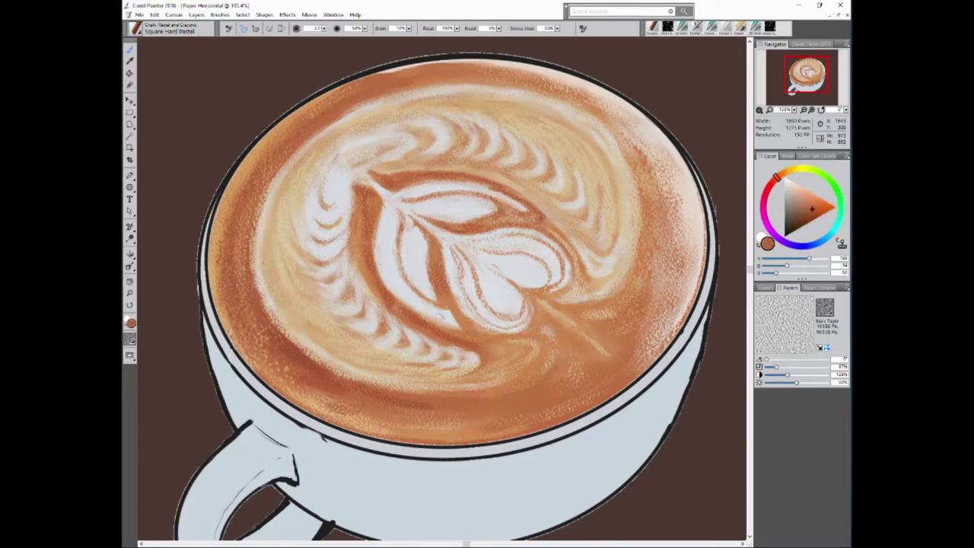
pyautogui.click(804, 199)
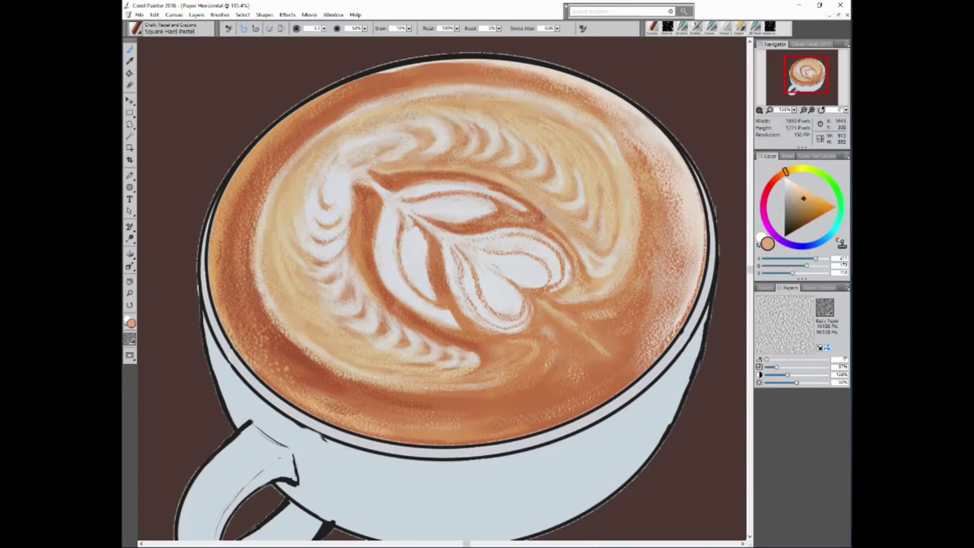
pyautogui.click(779, 176)
pyautogui.click(812, 207)
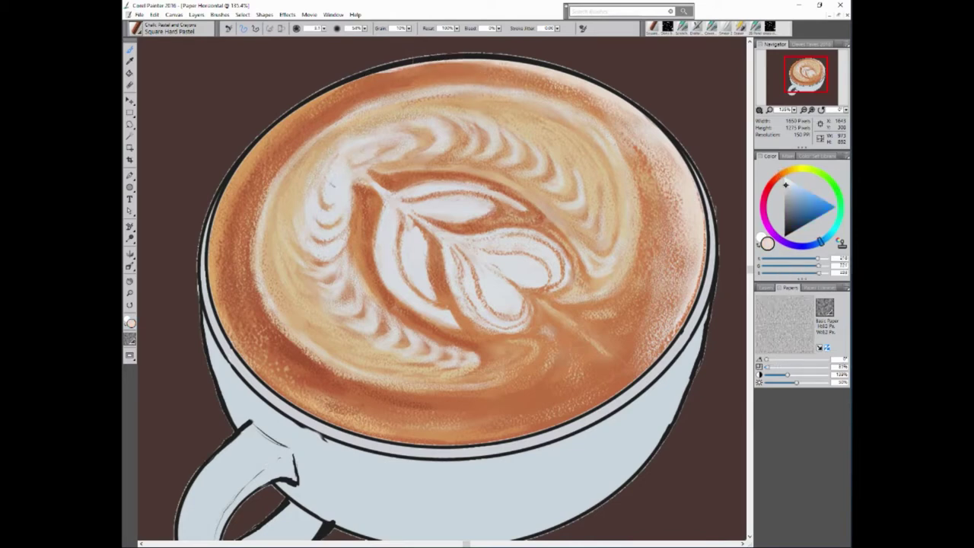
pyautogui.moveTo(303, 204); pyautogui.dragTo(313, 191)
pyautogui.moveTo(417, 143); pyautogui.dragTo(402, 131)
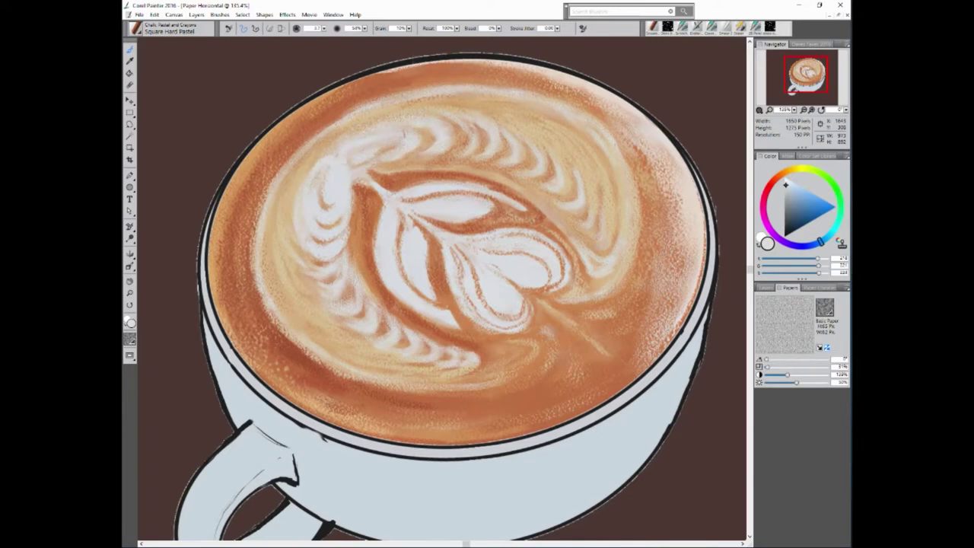
pyautogui.moveTo(293, 217)
pyautogui.mouseDown()
pyautogui.moveTo(301, 270)
pyautogui.moveTo(354, 333)
pyautogui.moveTo(460, 376)
pyautogui.mouseUp()
# Extend white highlights across the upper and right-side fronds of the leaf art.
pyautogui.moveTo(388, 153); pyautogui.dragTo(408, 132)
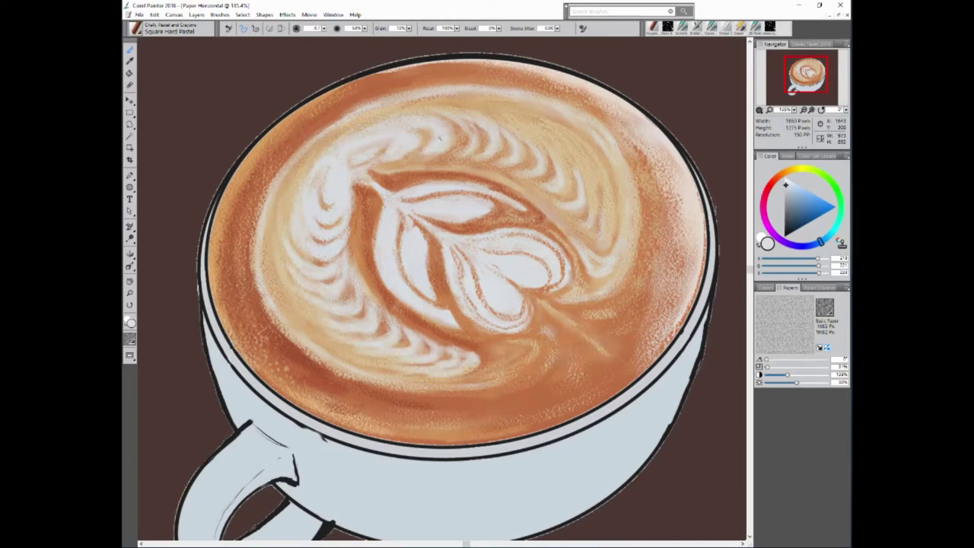
pyautogui.moveTo(375, 168)
pyautogui.mouseDown()
pyautogui.moveTo(459, 153)
pyautogui.moveTo(465, 131)
pyautogui.moveTo(492, 128)
pyautogui.mouseUp()
pyautogui.moveTo(456, 157)
pyautogui.mouseDown()
pyautogui.moveTo(498, 137)
pyautogui.moveTo(541, 173)
pyautogui.moveTo(525, 169)
pyautogui.moveTo(545, 161)
pyautogui.mouseUp()
pyautogui.moveTo(483, 133); pyautogui.dragTo(526, 111)
pyautogui.moveTo(546, 175); pyautogui.dragTo(569, 143)
pyautogui.moveTo(562, 199); pyautogui.dragTo(577, 166)
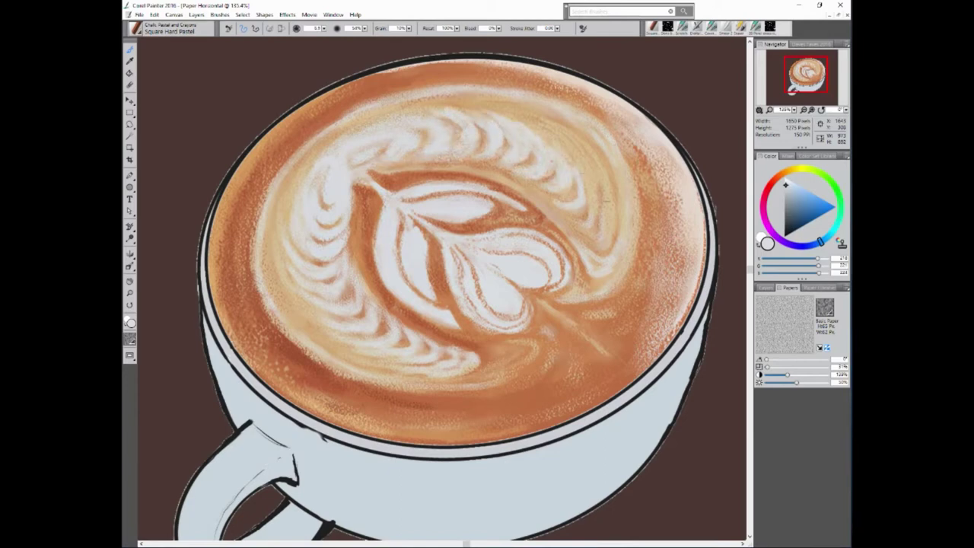
pyautogui.moveTo(583, 222); pyautogui.dragTo(591, 179)
pyautogui.moveTo(584, 176); pyautogui.dragTo(565, 140)
pyautogui.moveTo(613, 205); pyautogui.dragTo(600, 131)
pyautogui.moveTo(612, 226); pyautogui.dragTo(600, 163)
pyautogui.moveTo(607, 242); pyautogui.dragTo(606, 187)
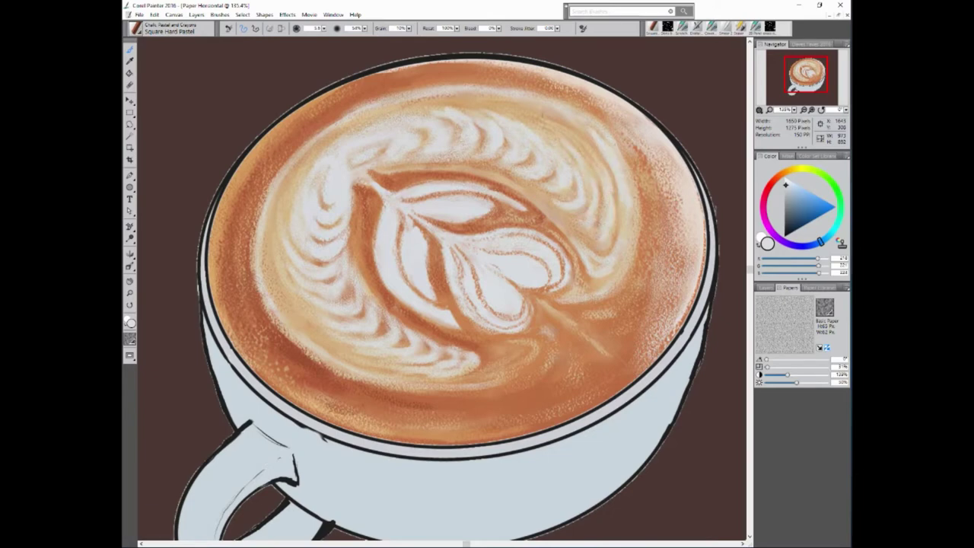
pyautogui.click(766, 287)
# Pick a light orange-brown and add a darker stroke to the lower-left crema.
pyautogui.scroll(1, 442, 289)
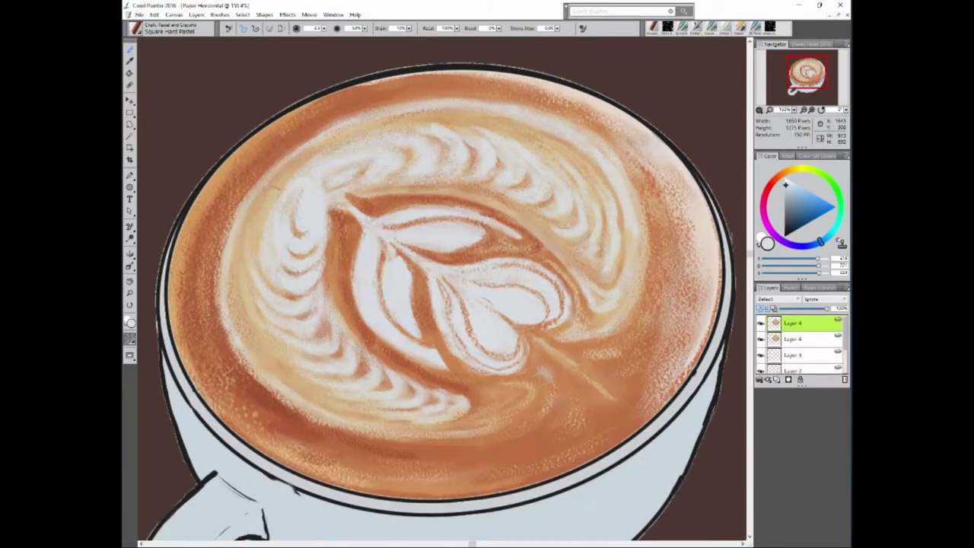
pyautogui.keyDown('alt'); pyautogui.click(531, 279); pyautogui.keyUp('alt')
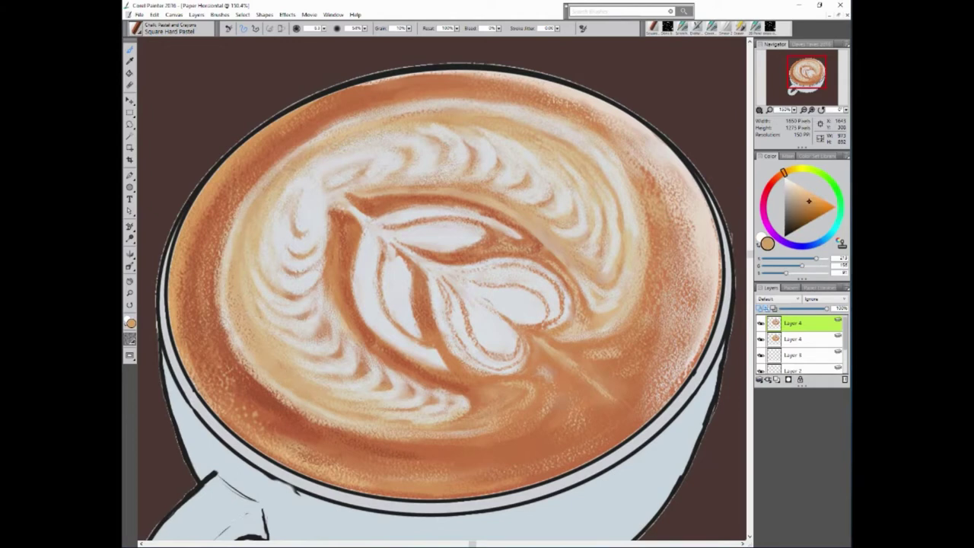
pyautogui.click(791, 288)
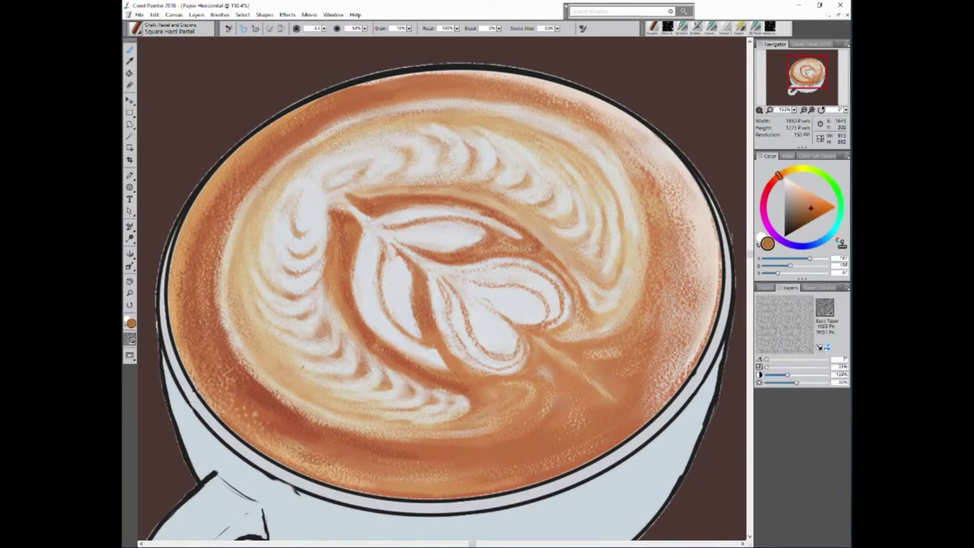
pyautogui.moveTo(308, 391); pyautogui.dragTo(375, 411)
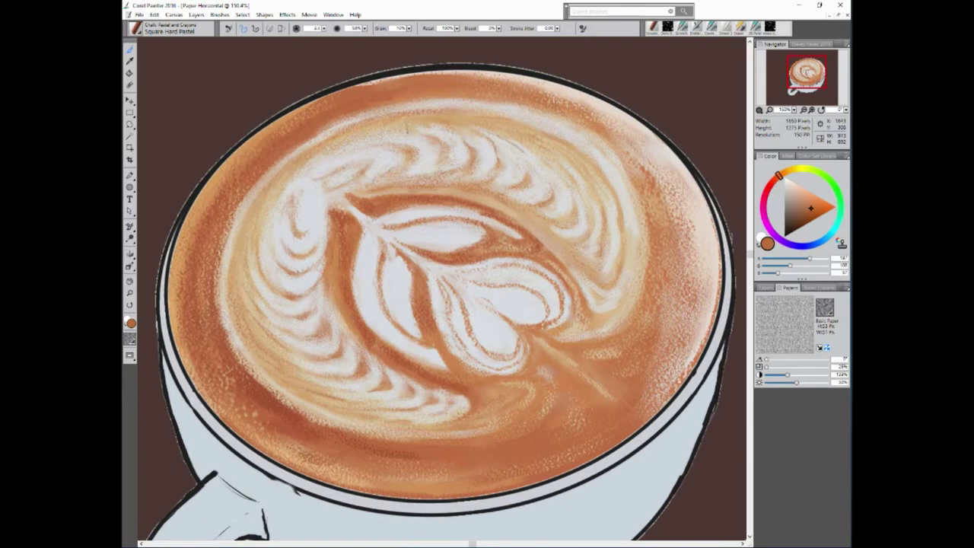
pyautogui.press('[')
pyautogui.press('[')
pyautogui.press('[')
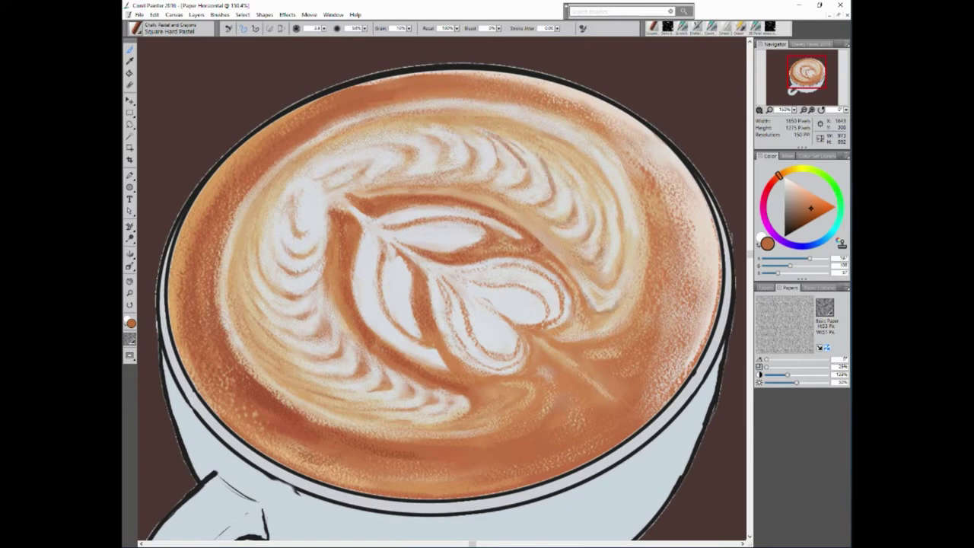
# Add a faint richer orange-brown stroke to the lower crema and select the Coarse Smear blender.
pyautogui.click(767, 288)
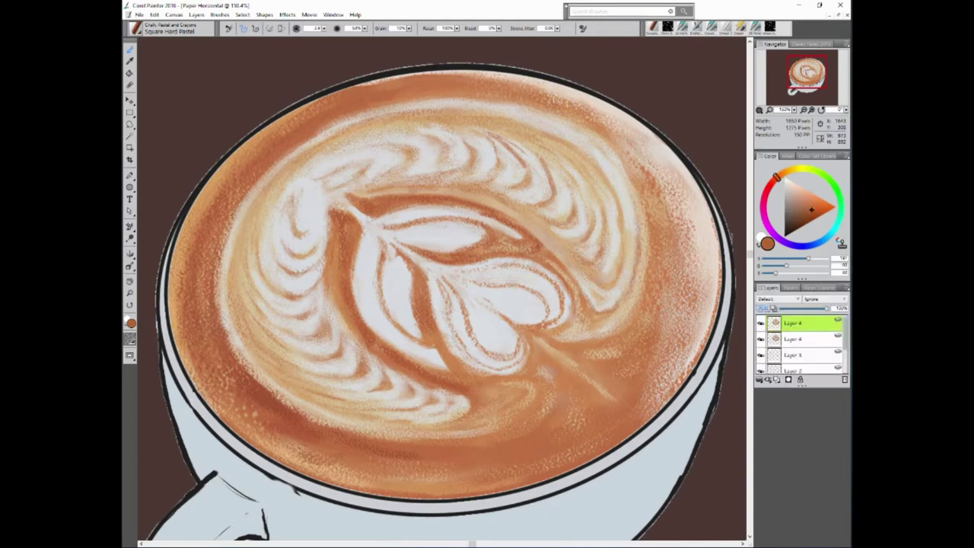
pyautogui.hotkey('ctrl', '8')
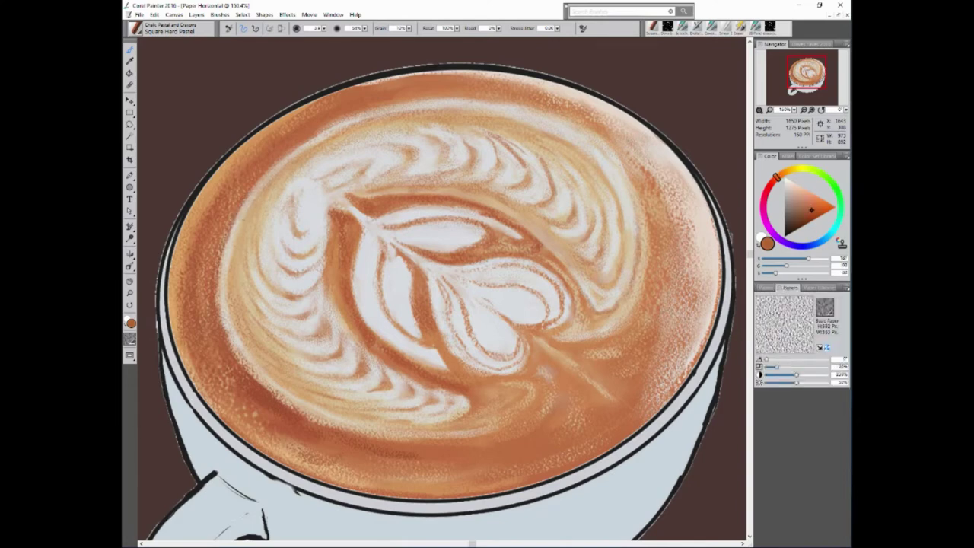
pyautogui.keyDown('alt'); pyautogui.click(244, 376); pyautogui.keyUp('alt')
pyautogui.moveTo(415, 453); pyautogui.dragTo(467, 453)
pyautogui.hotkey('ctrl', '4')
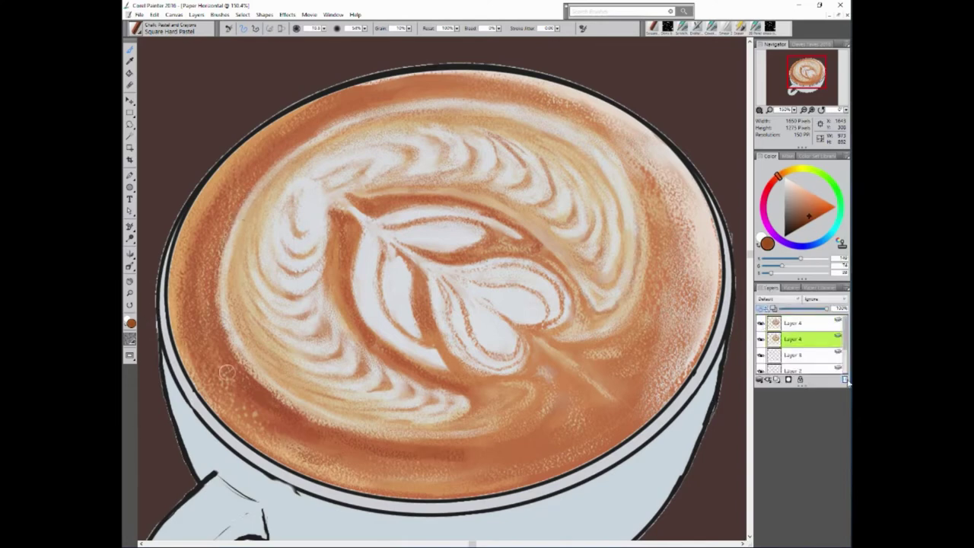
pyautogui.click(667, 27)
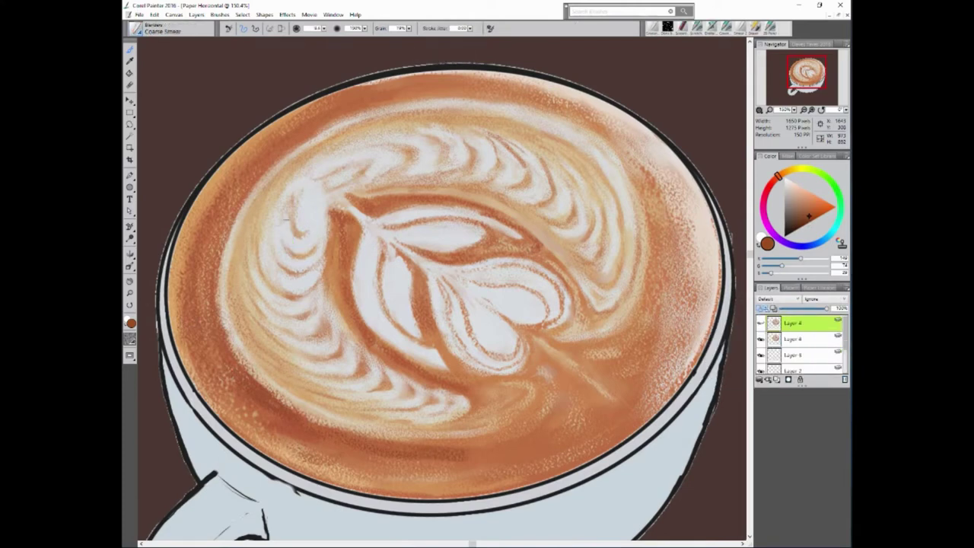
# Enlarge the Coarse Smear brush and blend the foam's left side and lower-right rim.
pyautogui.press(']')
pyautogui.press(']')
pyautogui.press(']')
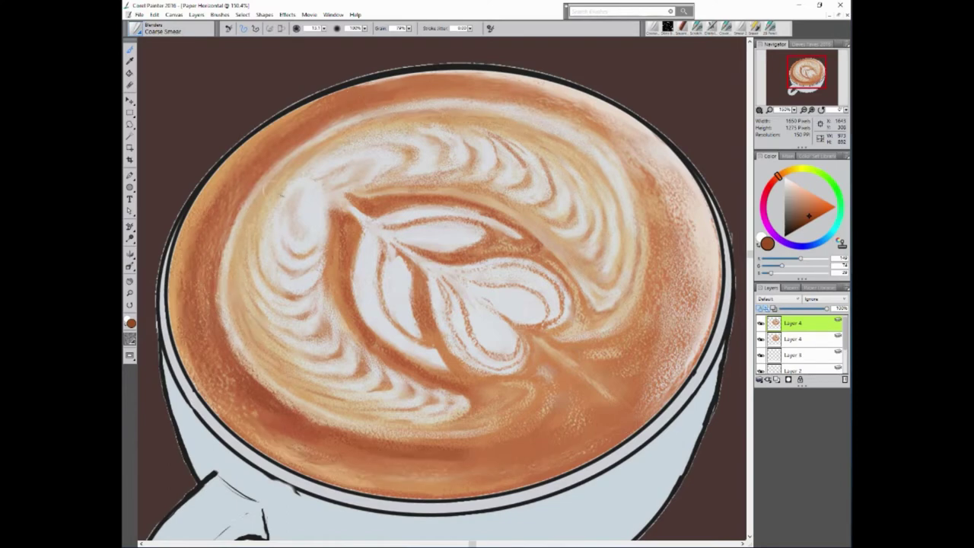
pyautogui.moveTo(264, 163); pyautogui.dragTo(264, 385)
pyautogui.moveTo(518, 411)
pyautogui.mouseDown()
pyautogui.moveTo(561, 462)
pyautogui.moveTo(631, 391)
pyautogui.moveTo(648, 191)
pyautogui.mouseUp()
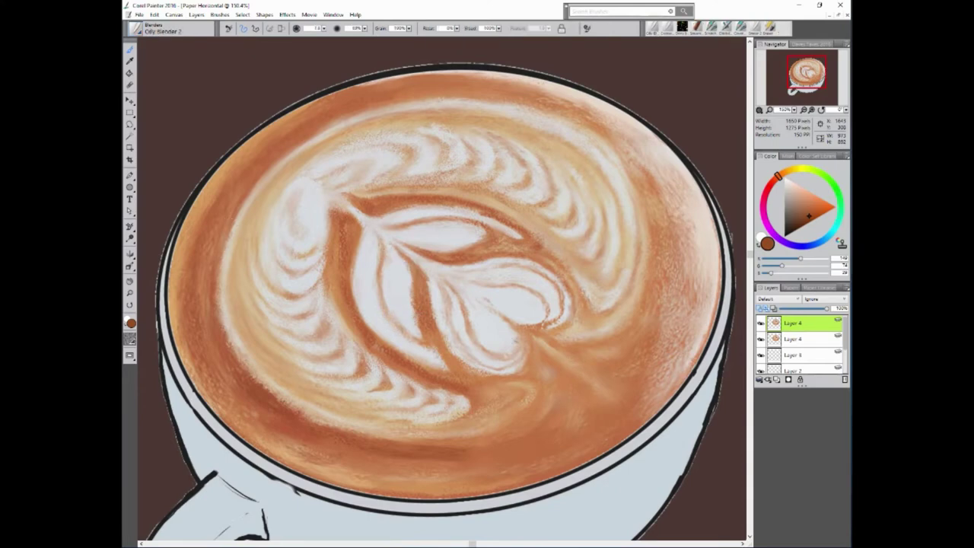
# Use Oily Blender 2 to smooth between the leaves and the lower foam, and streak below the heart.
pyautogui.moveTo(466, 228); pyautogui.dragTo(512, 236)
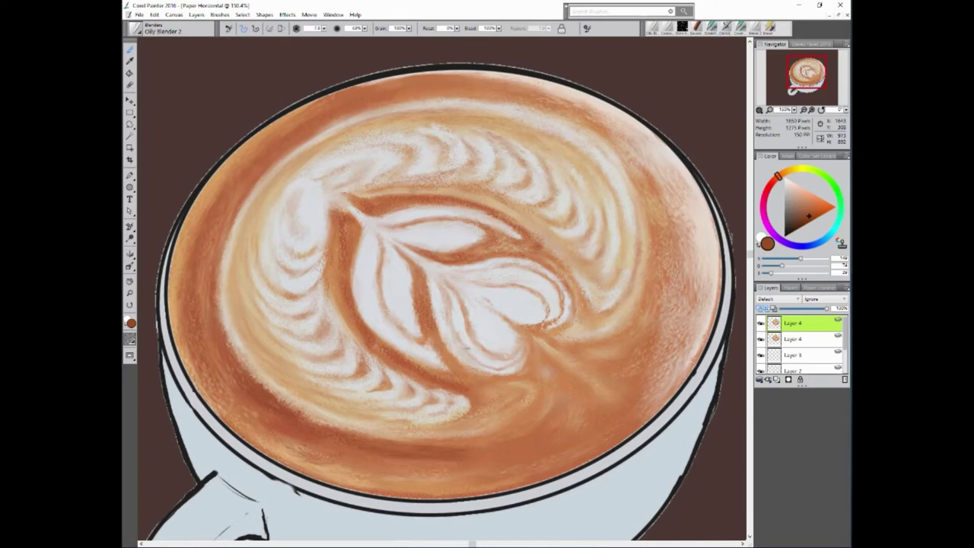
pyautogui.moveTo(473, 373); pyautogui.dragTo(507, 373)
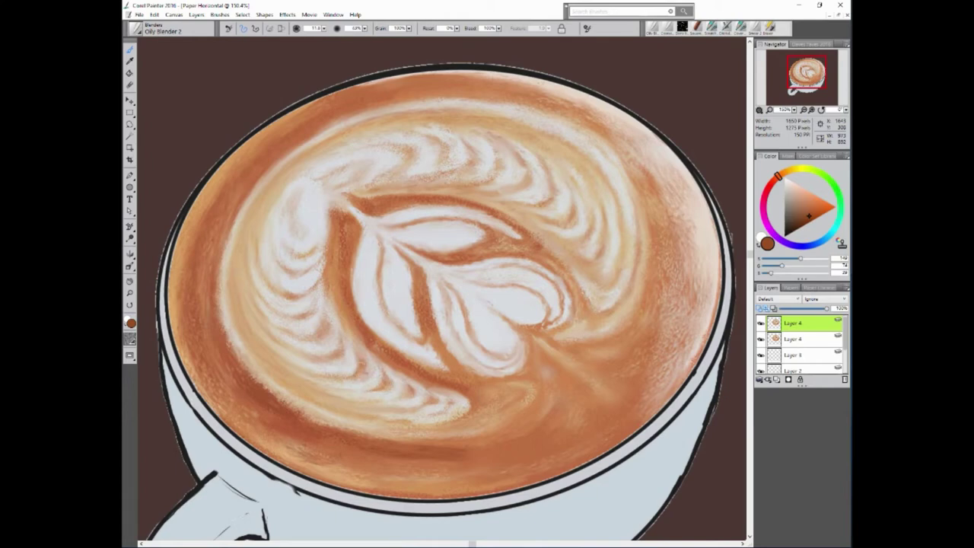
pyautogui.press('[')
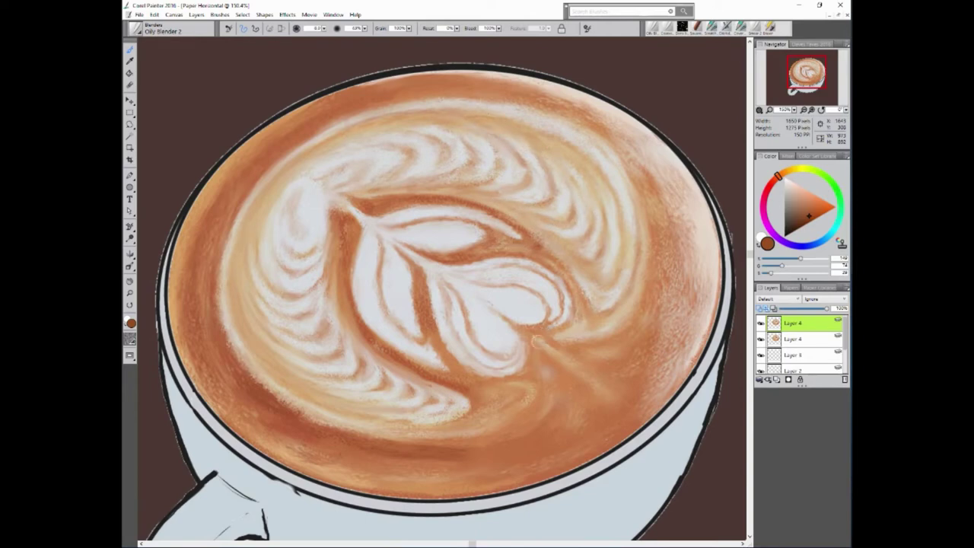
pyautogui.moveTo(533, 341); pyautogui.dragTo(621, 411)
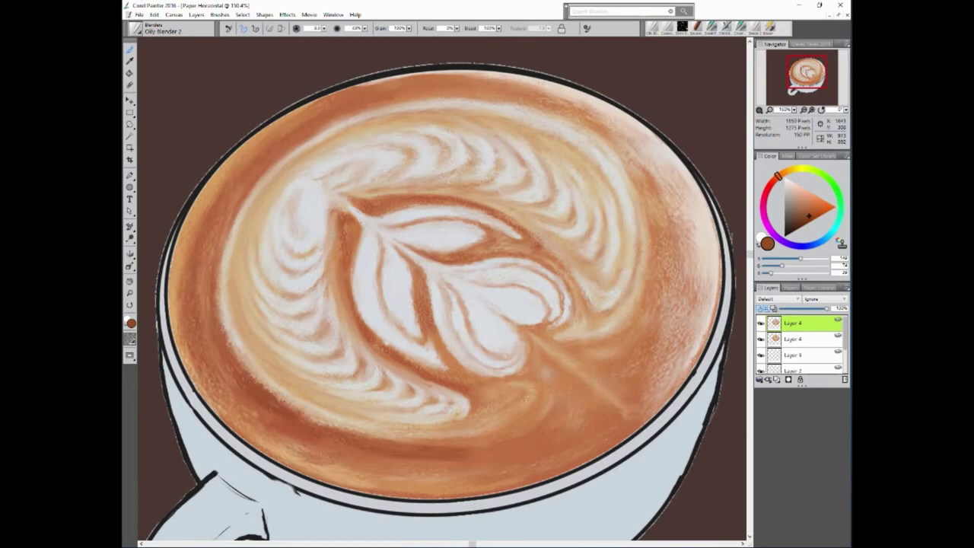
# Set up a larger Square Hard Pastel with finer, higher-contrast paper grain and a near-white colour.
pyautogui.click(789, 287)
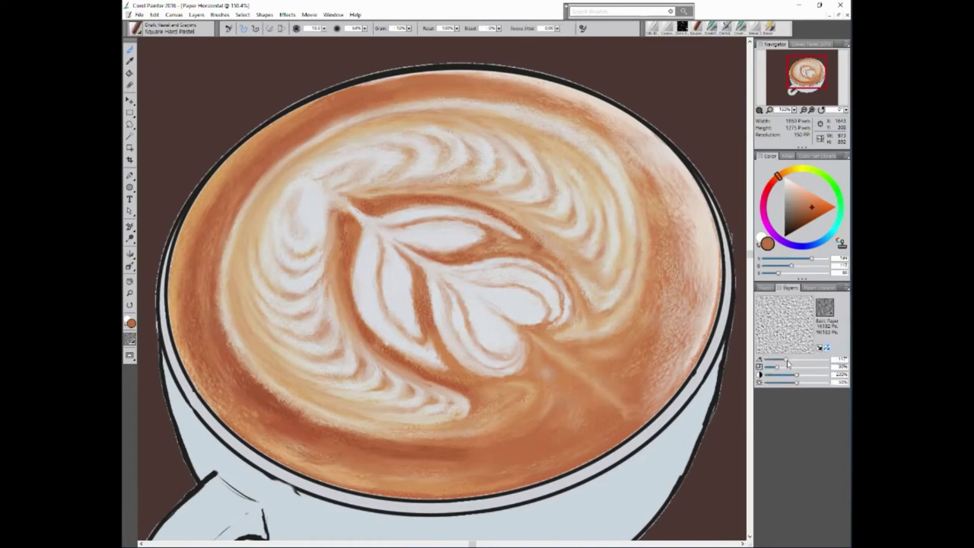
pyautogui.moveTo(788, 364)
pyautogui.mouseDown()
pyautogui.moveTo(778, 366)
pyautogui.moveTo(789, 374)
pyautogui.mouseUp()
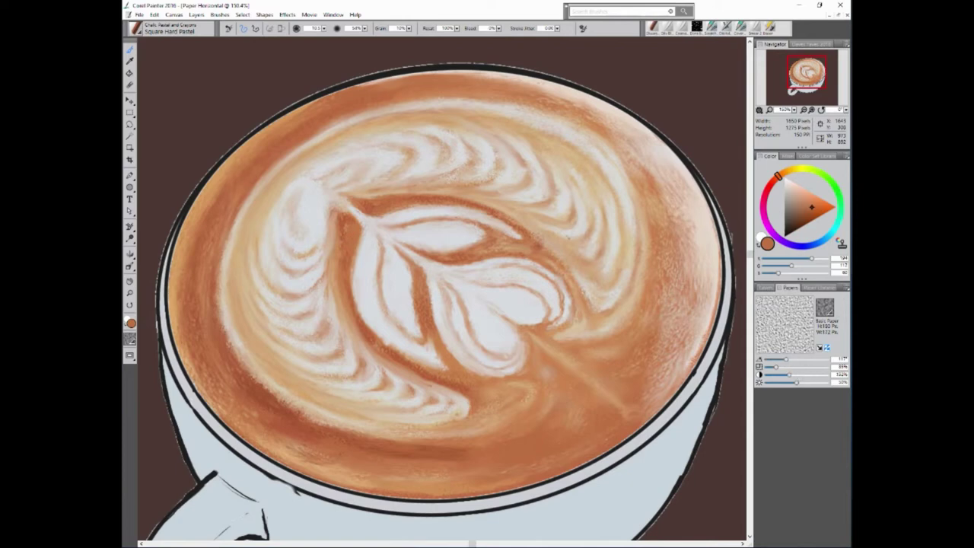
pyautogui.click(767, 288)
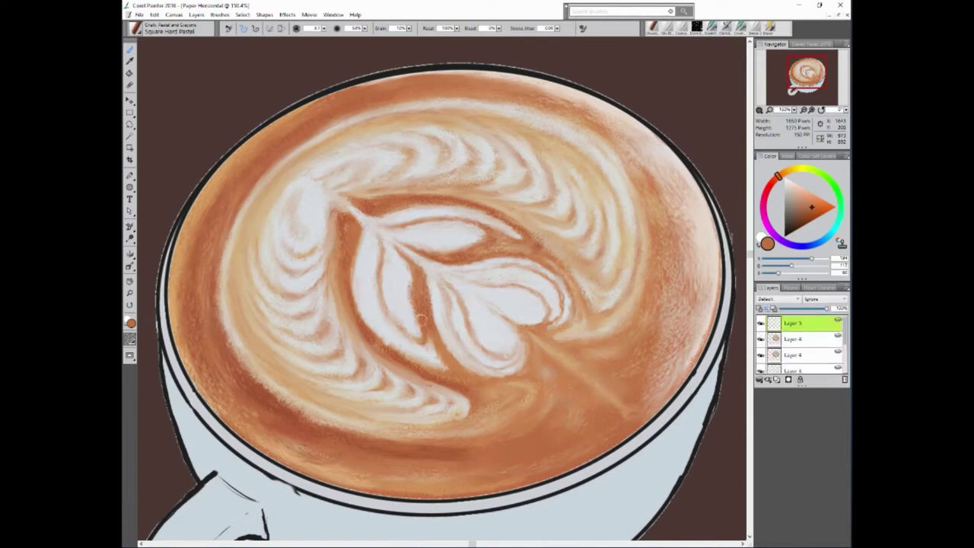
pyautogui.press(']')
pyautogui.press(']')
pyautogui.press(']')
pyautogui.hotkey('ctrl', '8')
pyautogui.keyDown('alt'); pyautogui.click(343, 295); pyautogui.keyUp('alt')
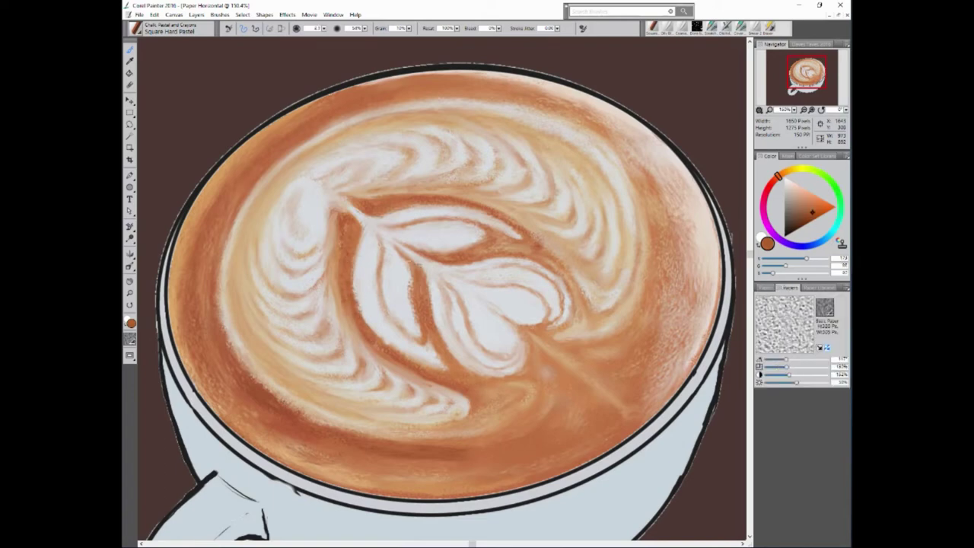
pyautogui.keyDown('alt'); pyautogui.click(418, 327); pyautogui.keyUp('alt')
pyautogui.keyDown('alt'); pyautogui.click(448, 302); pyautogui.keyUp('alt')
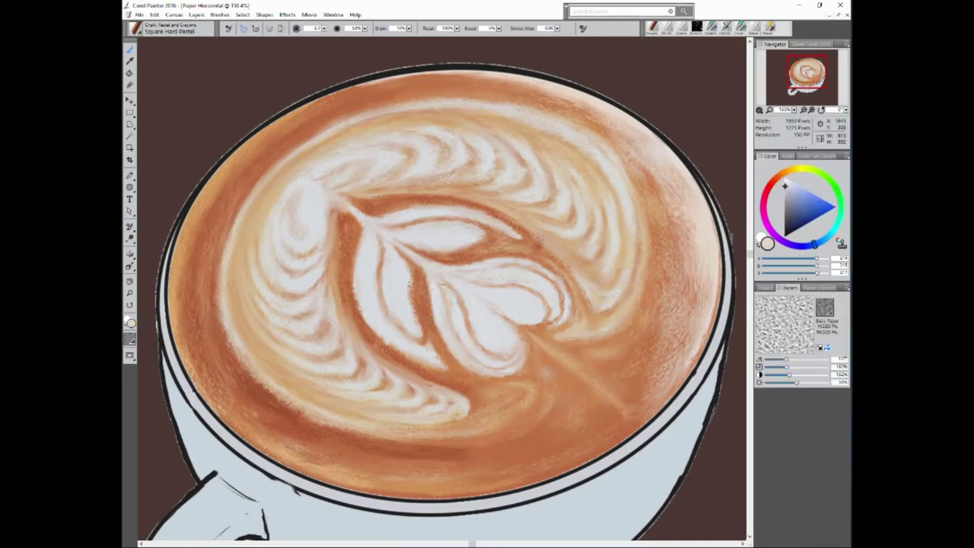
pyautogui.keyDown('alt'); pyautogui.click(449, 343); pyautogui.keyUp('alt')
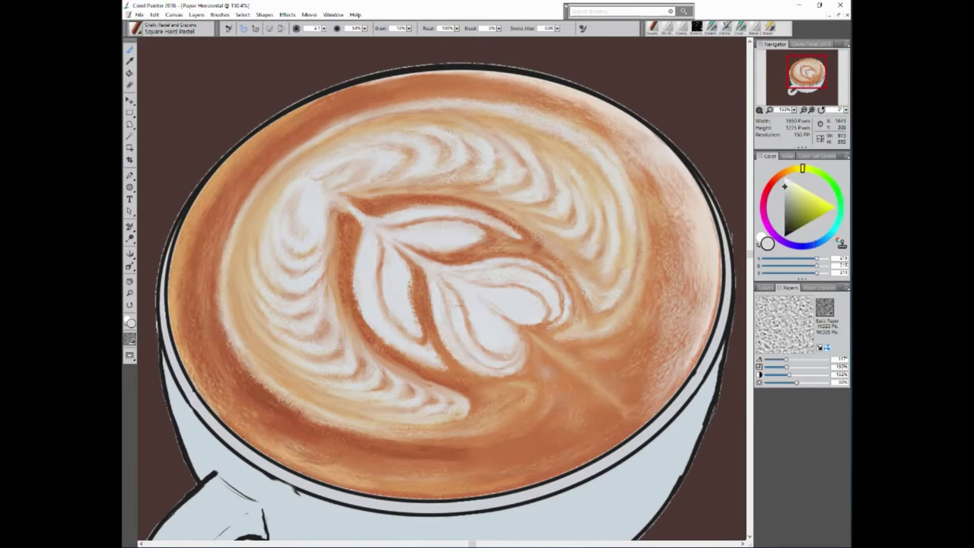
pyautogui.keyDown('alt'); pyautogui.click(457, 306); pyautogui.keyUp('alt')
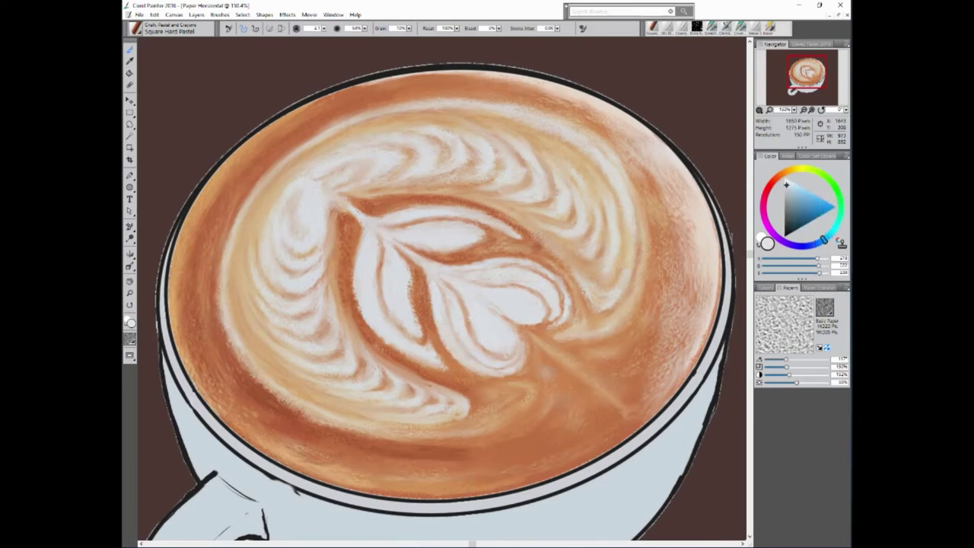
pyautogui.moveTo(786, 366); pyautogui.dragTo(776, 366)
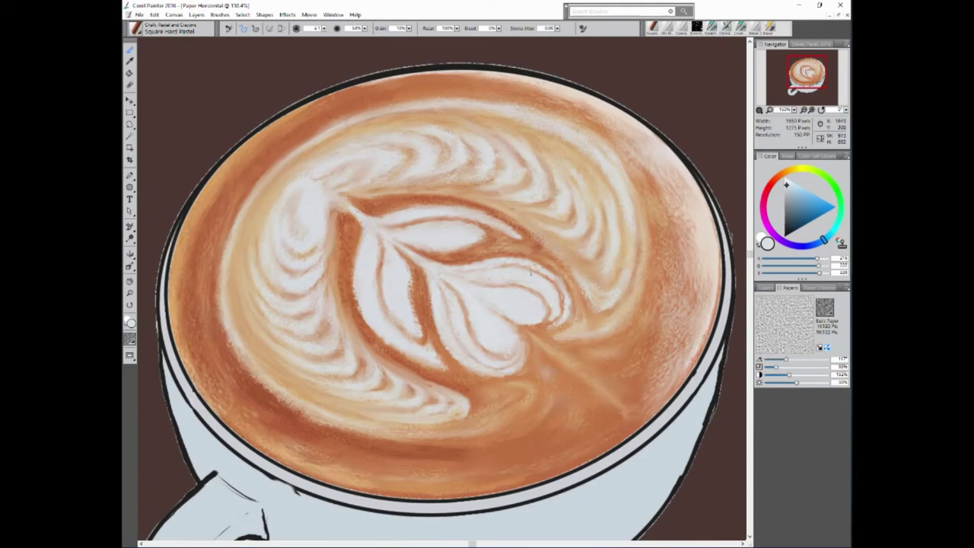
# Brighten the white foam on the leaf, below it, to its right and along its top.
pyautogui.moveTo(422, 250); pyautogui.dragTo(443, 248)
pyautogui.moveTo(776, 366); pyautogui.dragTo(773, 366)
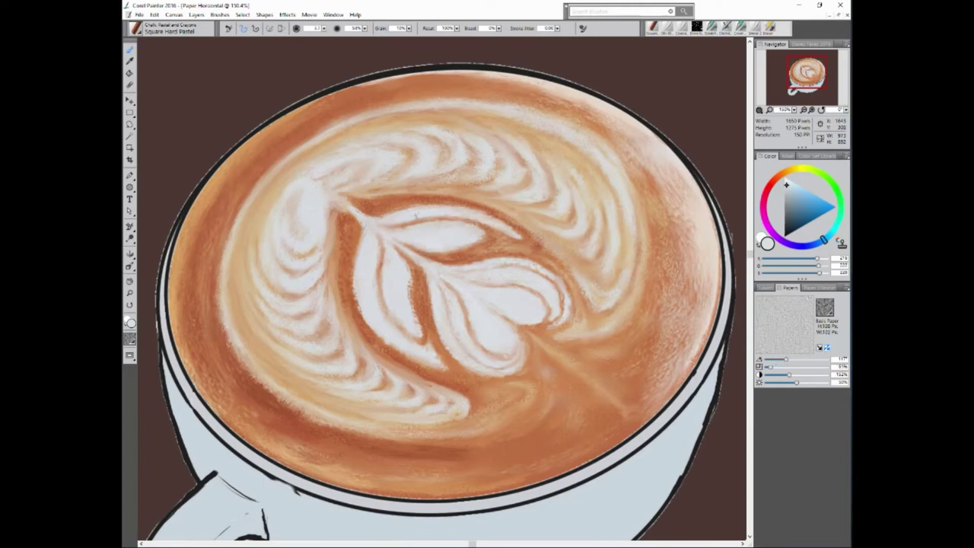
pyautogui.press(']')
pyautogui.moveTo(414, 356); pyautogui.dragTo(436, 365)
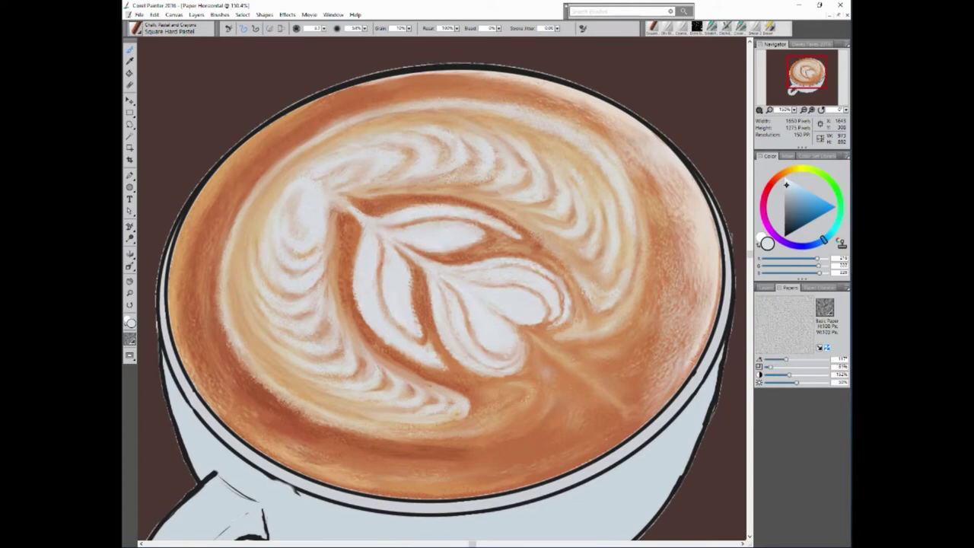
pyautogui.moveTo(499, 363); pyautogui.dragTo(477, 350)
pyautogui.moveTo(449, 263); pyautogui.dragTo(480, 267)
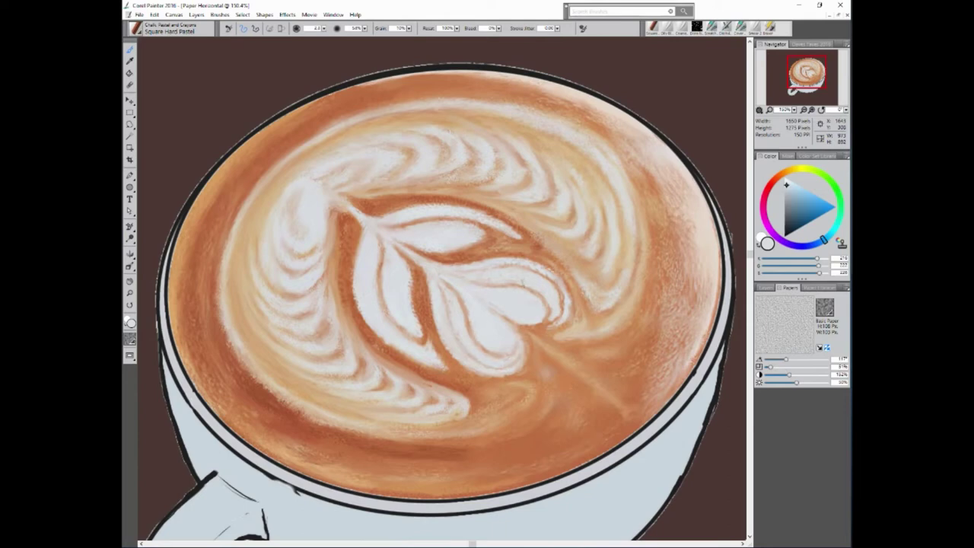
pyautogui.keyDown('alt'); pyautogui.click(453, 166); pyautogui.keyUp('alt')
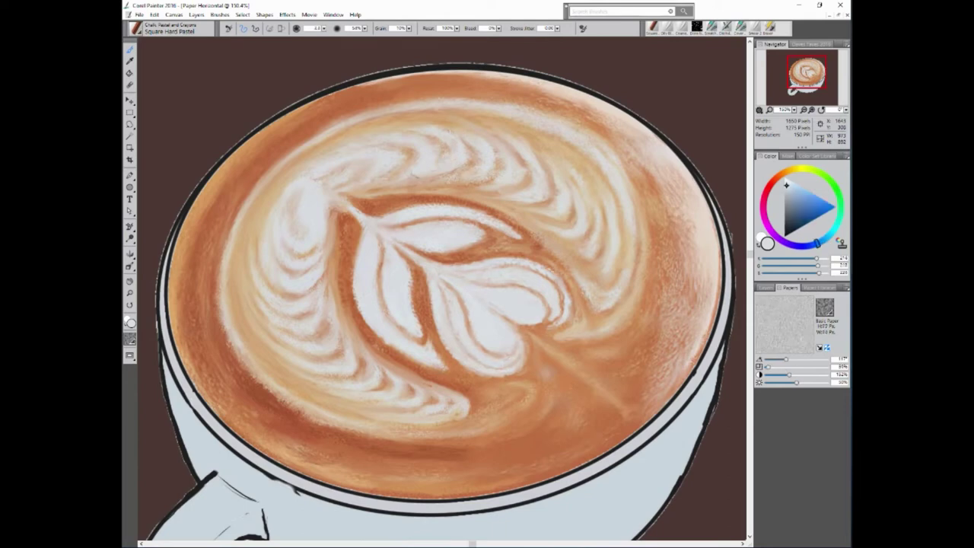
pyautogui.moveTo(416, 176)
pyautogui.mouseDown()
pyautogui.moveTo(391, 175)
pyautogui.moveTo(374, 156)
pyautogui.mouseUp()
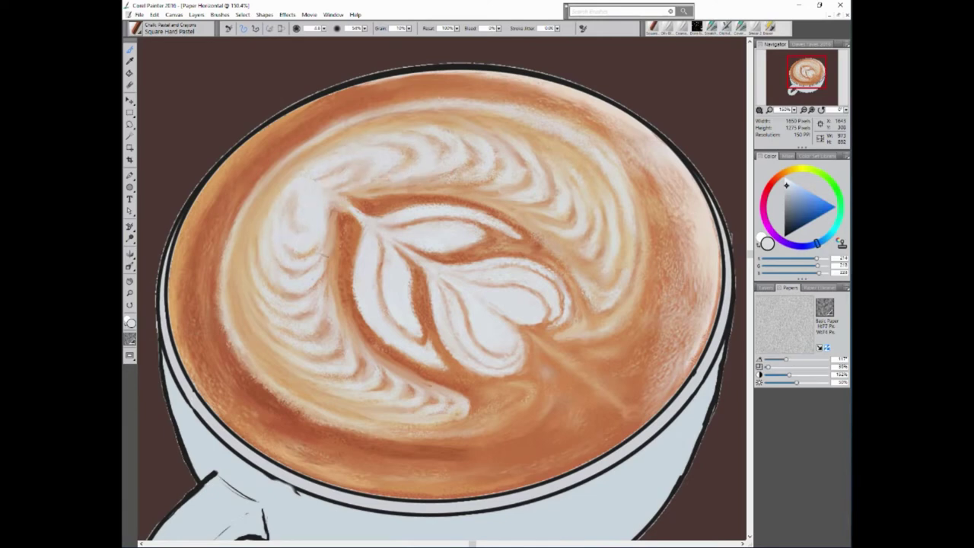
# Sample a tan from the coffee and add light and darker tan tones through the lower and right foam.
pyautogui.moveTo(816, 243); pyautogui.dragTo(823, 240)
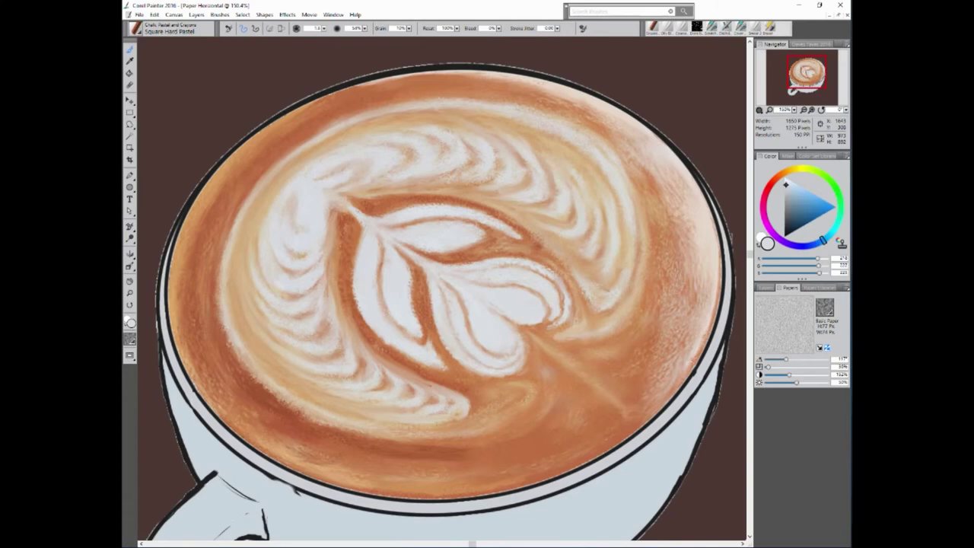
pyautogui.keyDown('alt'); pyautogui.click(375, 395); pyautogui.keyUp('alt')
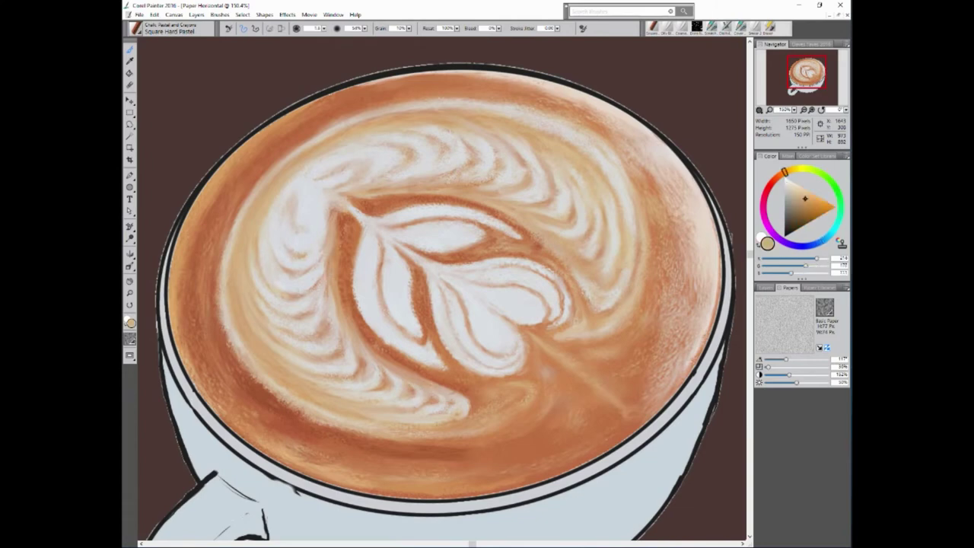
pyautogui.keyDown('alt'); pyautogui.click(470, 403); pyautogui.keyUp('alt')
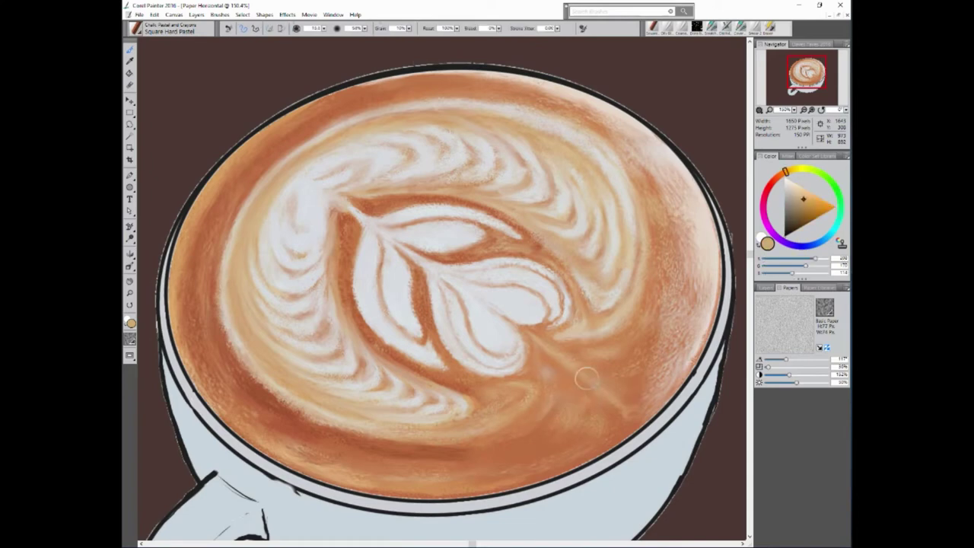
pyautogui.keyDown('alt'); pyautogui.click(603, 399); pyautogui.keyUp('alt')
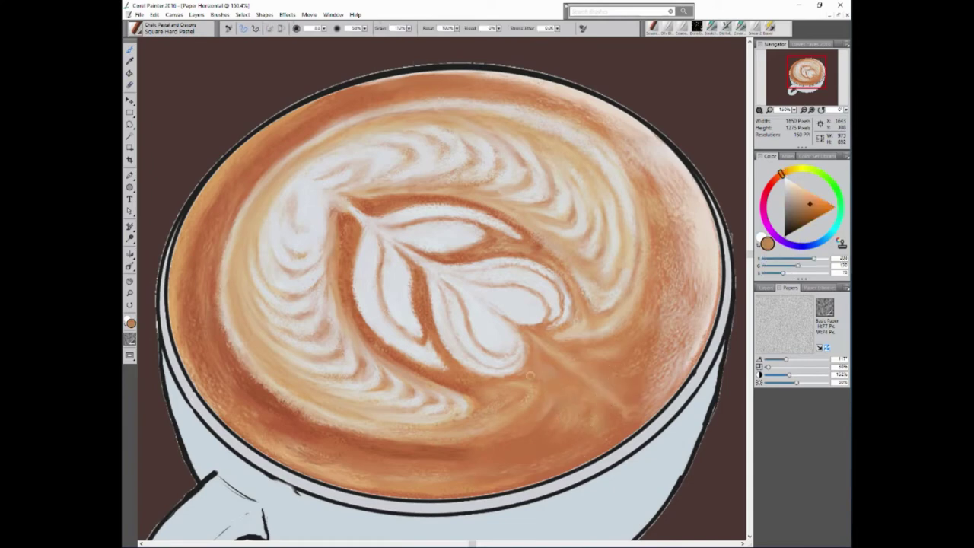
pyautogui.keyDown('alt'); pyautogui.click(518, 352); pyautogui.keyUp('alt')
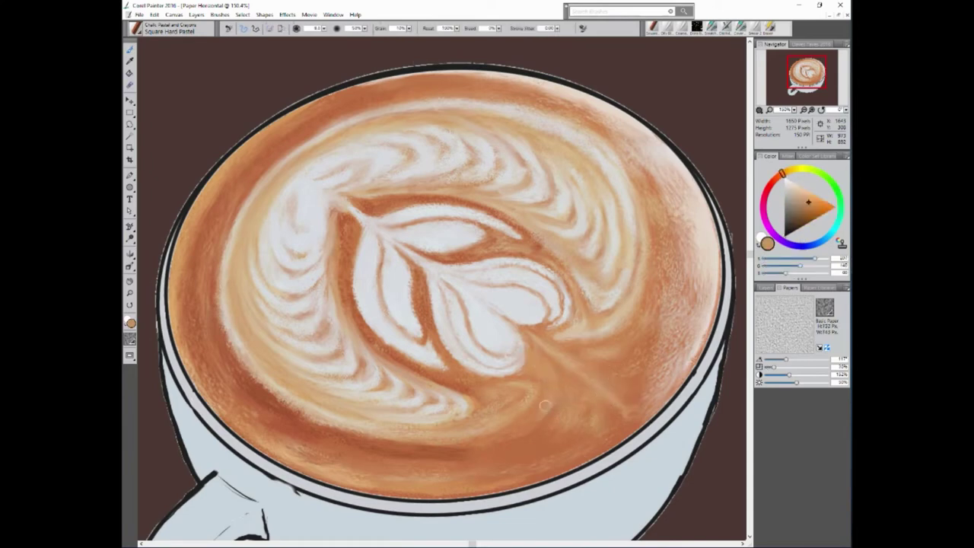
pyautogui.moveTo(560, 433); pyautogui.dragTo(409, 461)
pyautogui.keyDown('alt'); pyautogui.click(520, 446); pyautogui.keyUp('alt')
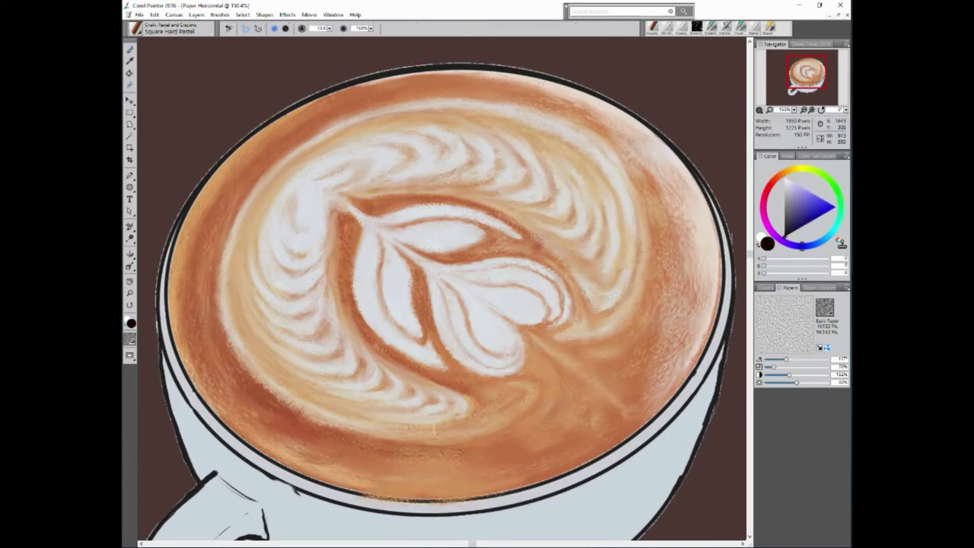
pyautogui.keyDown('alt'); pyautogui.click(593, 414); pyautogui.keyUp('alt')
pyautogui.moveTo(579, 434); pyautogui.dragTo(525, 475)
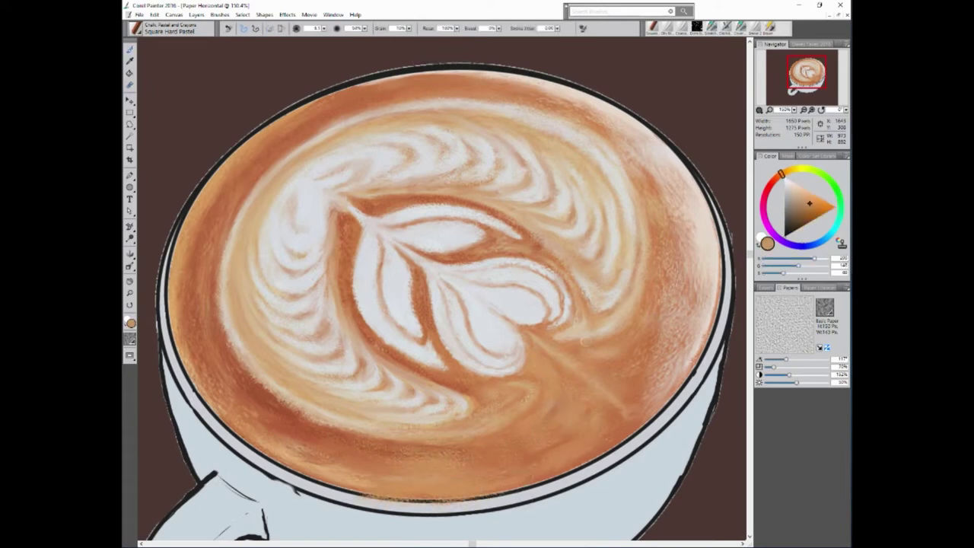
pyautogui.moveTo(636, 380); pyautogui.dragTo(612, 438)
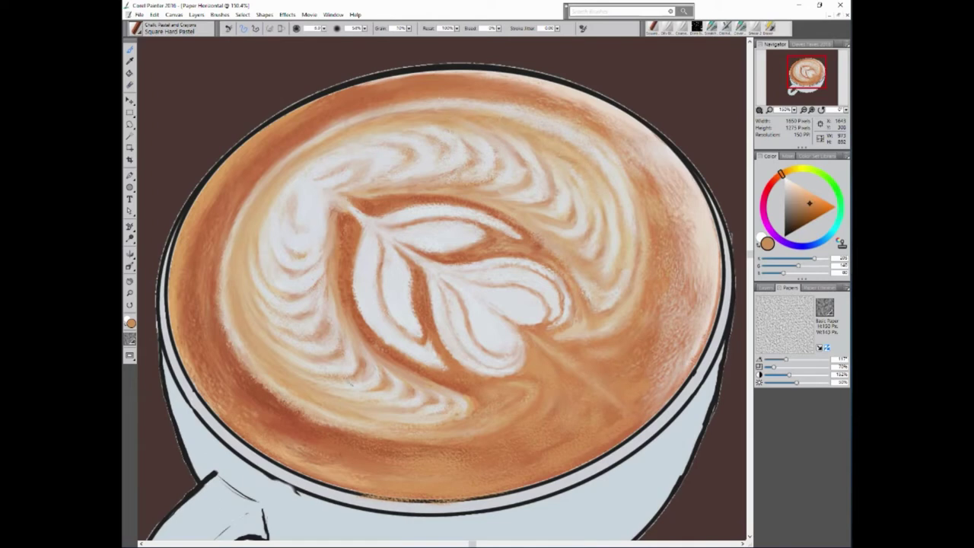
pyautogui.moveTo(602, 246); pyautogui.dragTo(596, 266)
pyautogui.moveTo(563, 219); pyautogui.dragTo(508, 180)
# Add a layer with the Color composite method and reorder it in the layer stack.
pyautogui.click(770, 288)
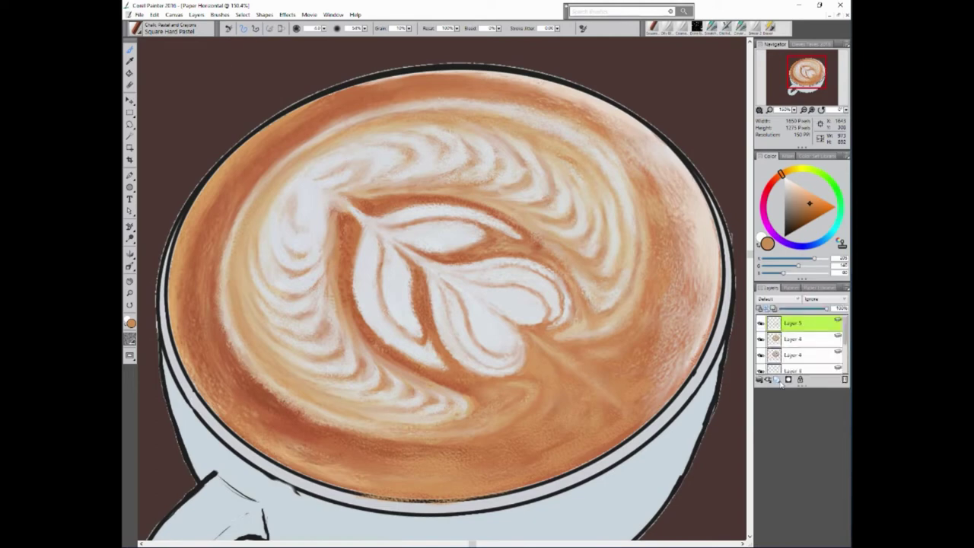
pyautogui.click(136, 28)
pyautogui.click(777, 298)
pyautogui.click(773, 455)
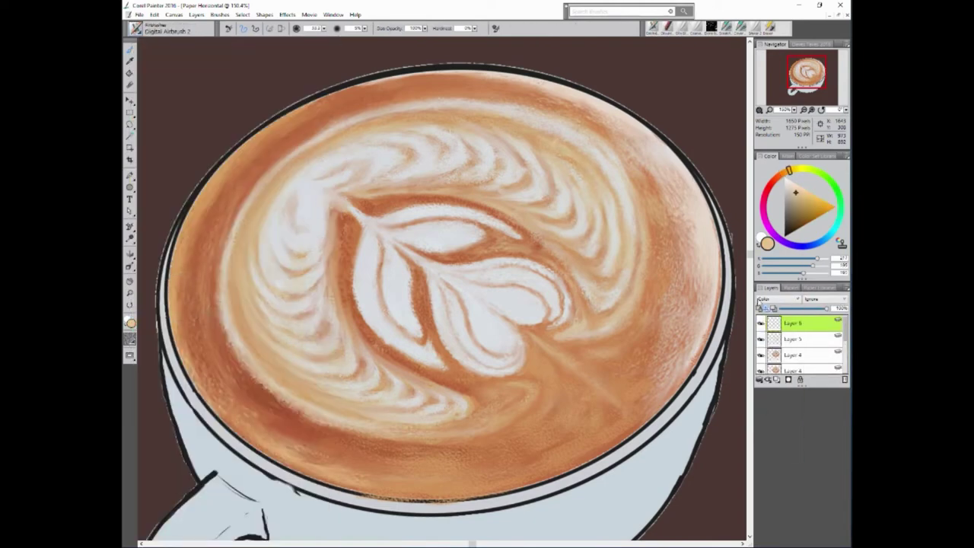
pyautogui.click(784, 338)
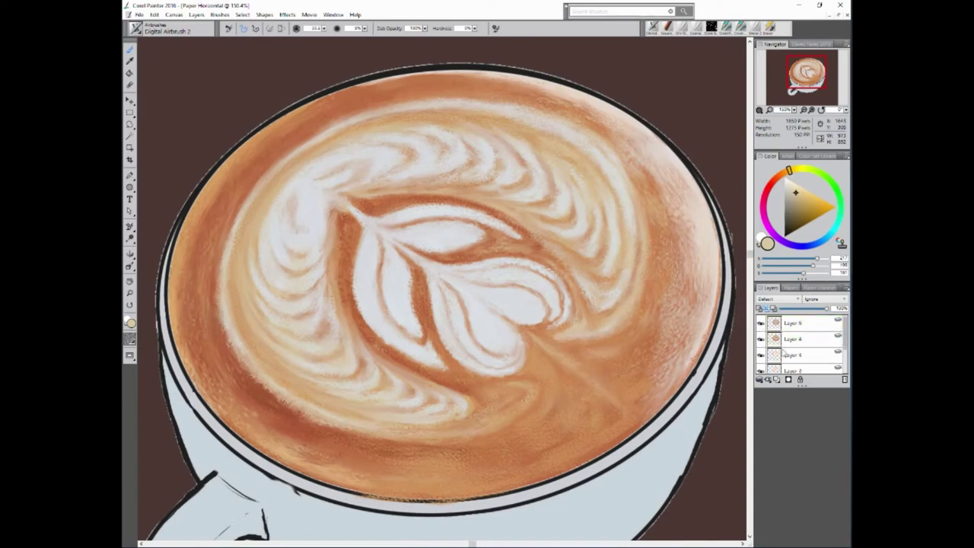
pyautogui.moveTo(783, 354); pyautogui.dragTo(783, 326)
# Smooth the foam around the leaf stem and near the top edge with an enlarged Smear 2 blender.
pyautogui.click(739, 28)
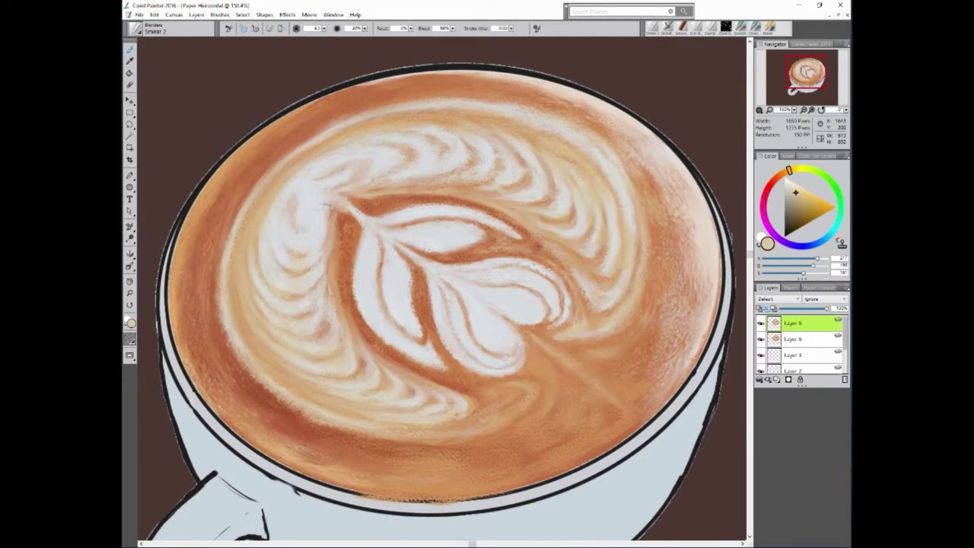
pyautogui.press(']')
pyautogui.press(']')
pyautogui.press(']')
pyautogui.moveTo(345, 229); pyautogui.dragTo(343, 218)
pyautogui.moveTo(464, 124); pyautogui.dragTo(468, 112)
pyautogui.scroll(-3, 347, 183)
# With finer paper grain and a larger light-tan Square Hard Pastel, highlight the coffee's top and upper-left rim.
pyautogui.scroll(2, 367, 278)
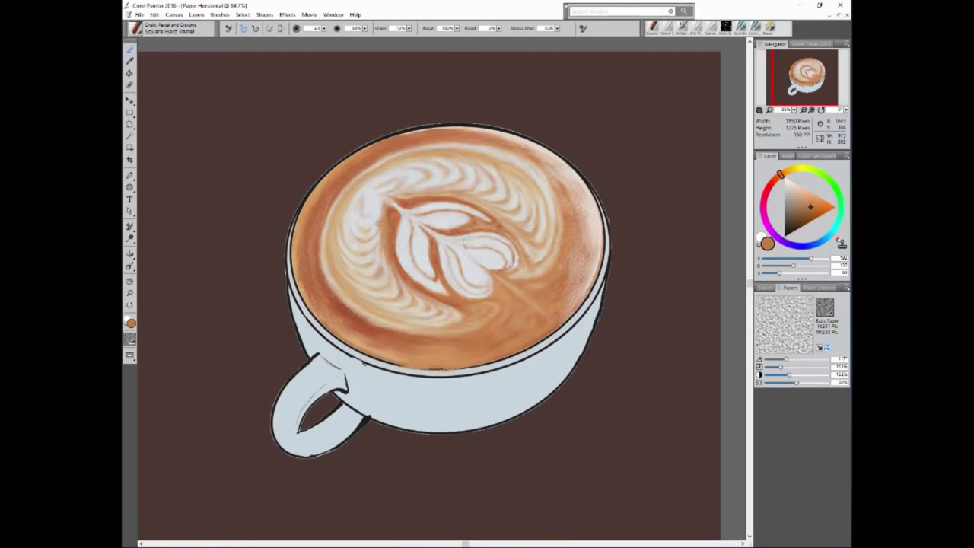
pyautogui.moveTo(780, 366); pyautogui.dragTo(773, 366)
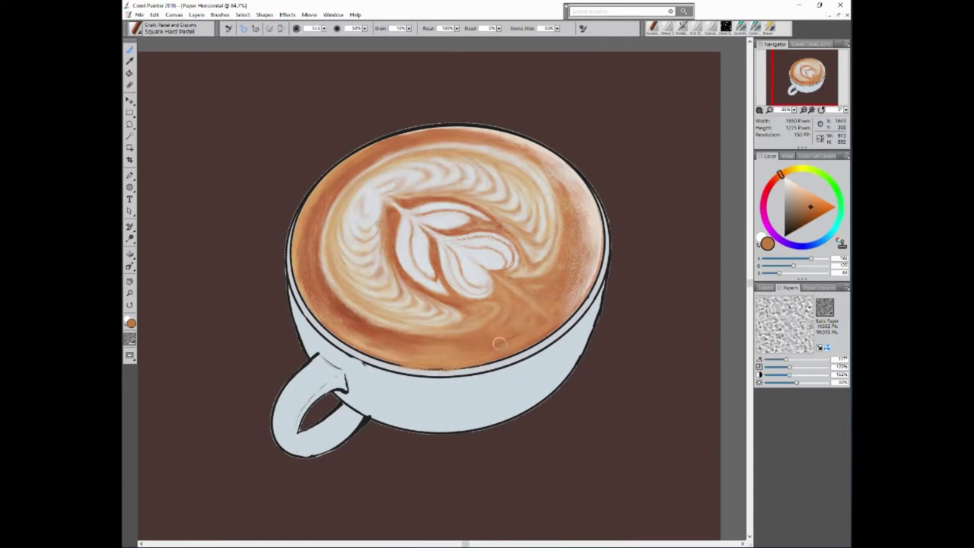
pyautogui.press(']')
pyautogui.press(']')
pyautogui.keyDown('alt'); pyautogui.click(438, 266); pyautogui.keyUp('alt')
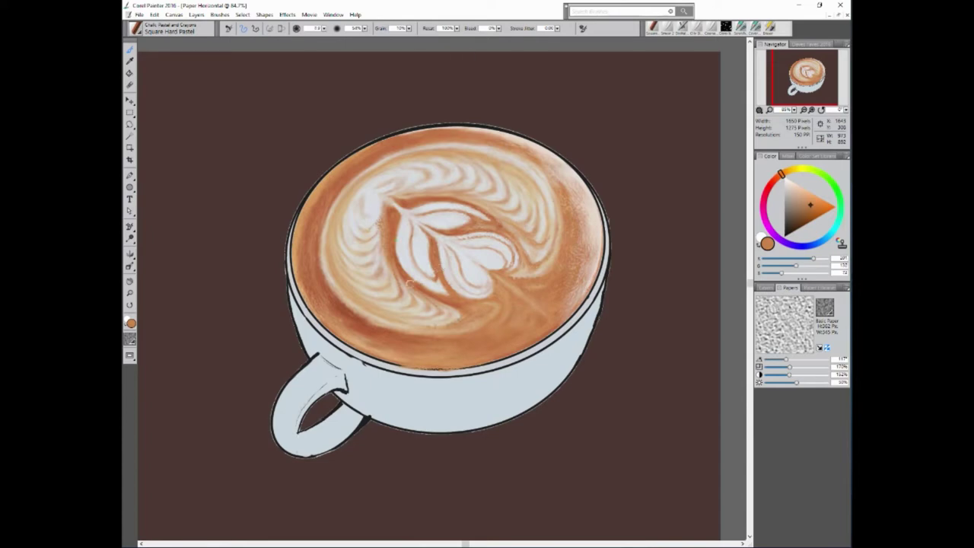
pyautogui.keyDown('alt'); pyautogui.click(556, 302); pyautogui.keyUp('alt')
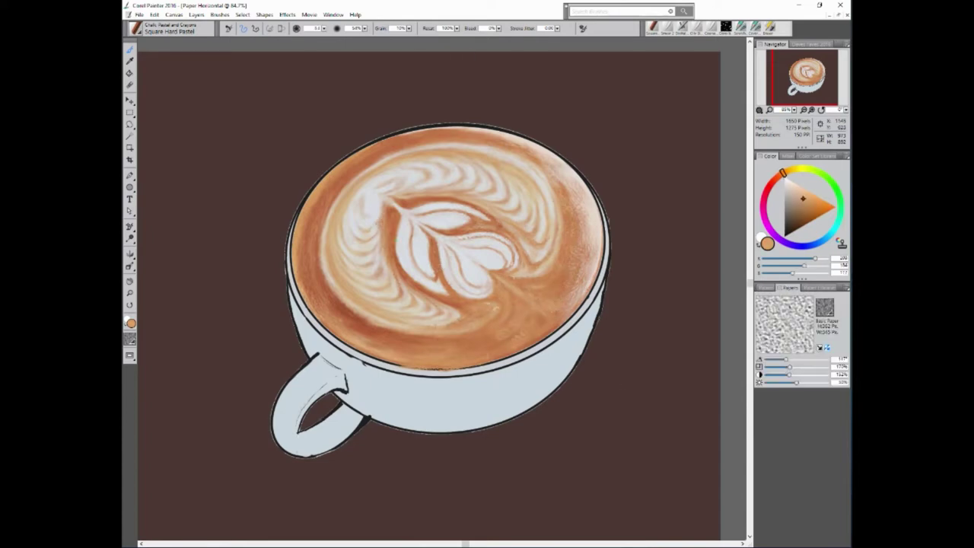
pyautogui.press(']')
pyautogui.press(']')
pyautogui.press(']')
pyautogui.moveTo(396, 133); pyautogui.dragTo(360, 146)
pyautogui.moveTo(292, 217); pyautogui.dragTo(314, 297)
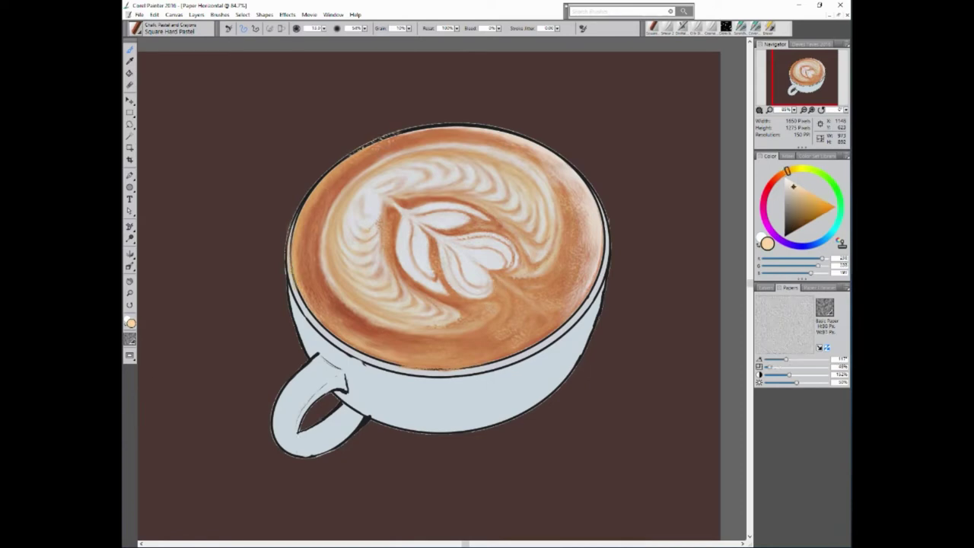
pyautogui.moveTo(289, 251)
pyautogui.mouseDown()
pyautogui.moveTo(314, 186)
pyautogui.moveTo(285, 262)
pyautogui.mouseUp()
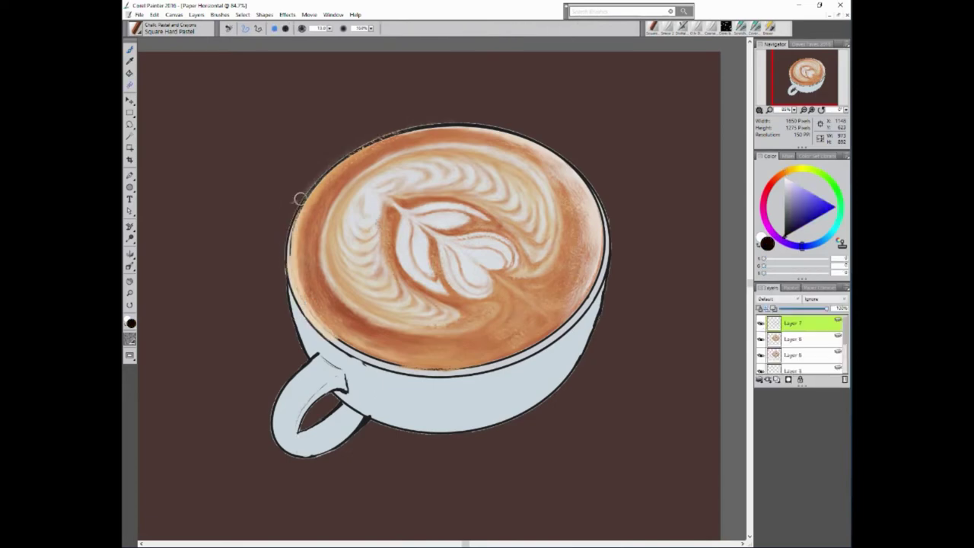
# Add pale highlights on the top and left rim and orange-brown pastel along the lower rim.
pyautogui.moveTo(300, 199); pyautogui.dragTo(380, 137)
pyautogui.moveTo(288, 251); pyautogui.dragTo(316, 335)
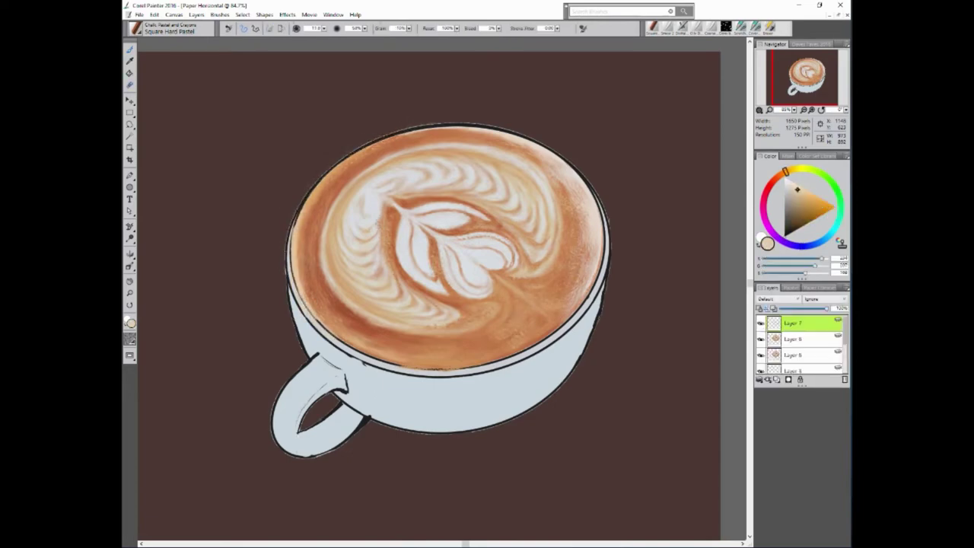
pyautogui.keyDown('alt'); pyautogui.click(384, 352); pyautogui.keyUp('alt')
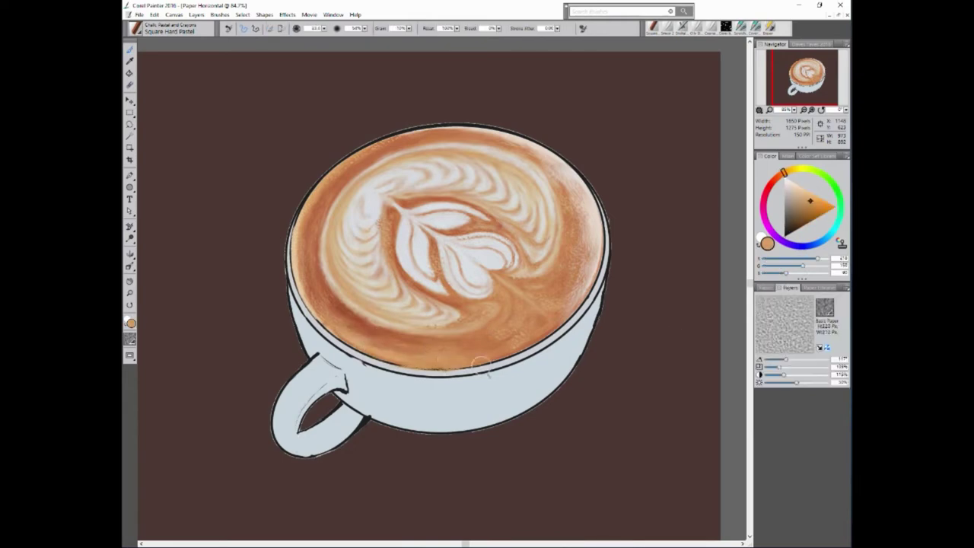
pyautogui.moveTo(426, 339); pyautogui.dragTo(529, 327)
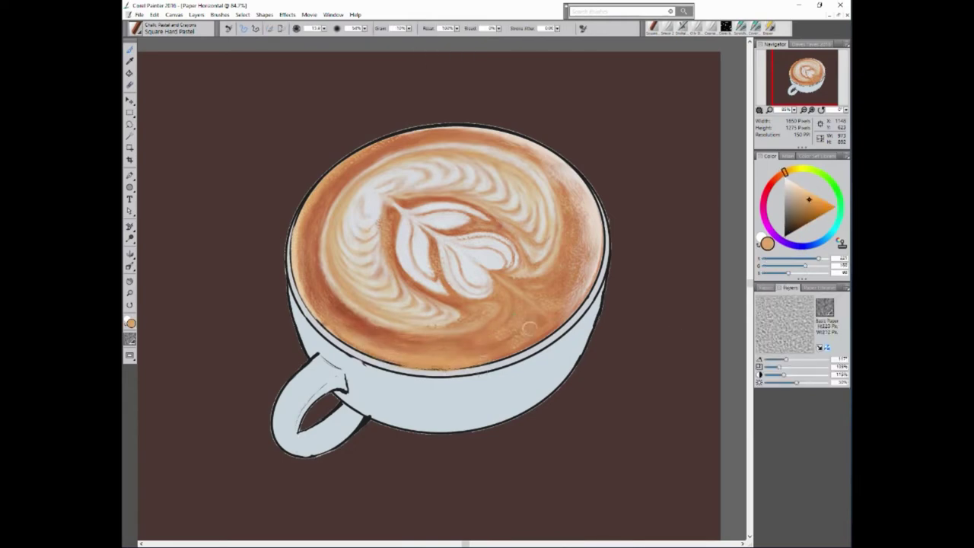
pyautogui.moveTo(299, 207); pyautogui.dragTo(308, 320)
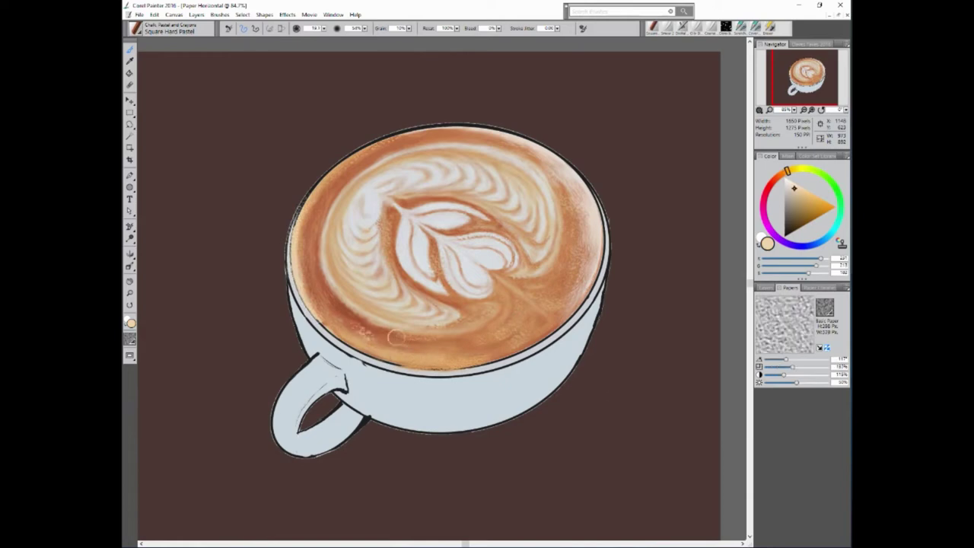
pyautogui.moveTo(534, 139); pyautogui.dragTo(480, 126)
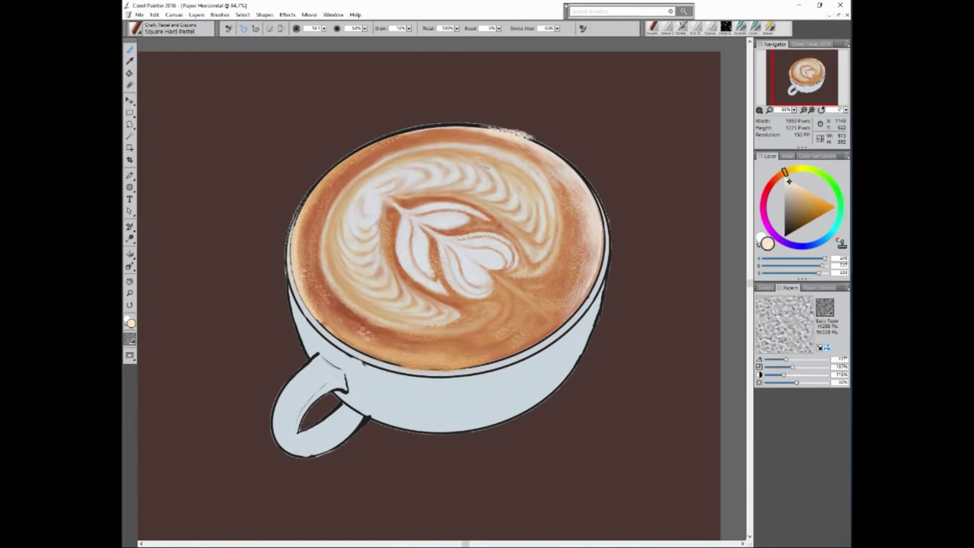
pyautogui.moveTo(292, 299)
pyautogui.mouseDown()
pyautogui.moveTo(286, 236)
pyautogui.moveTo(334, 339)
pyautogui.mouseUp()
pyautogui.keyDown('alt'); pyautogui.click(518, 354); pyautogui.keyUp('alt')
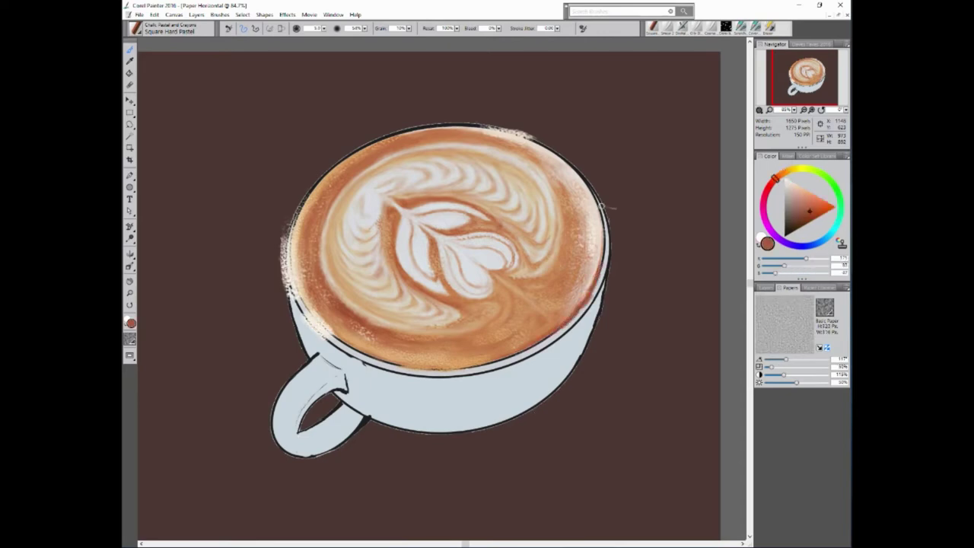
pyautogui.moveTo(506, 364)
pyautogui.mouseDown()
pyautogui.moveTo(393, 372)
pyautogui.moveTo(323, 335)
pyautogui.moveTo(295, 209)
pyautogui.moveTo(282, 250)
pyautogui.mouseUp()
# Switch to black with the Coarse Smear blender and expand the layers list.
pyautogui.keyDown('alt'); pyautogui.click(329, 160); pyautogui.keyUp('alt')
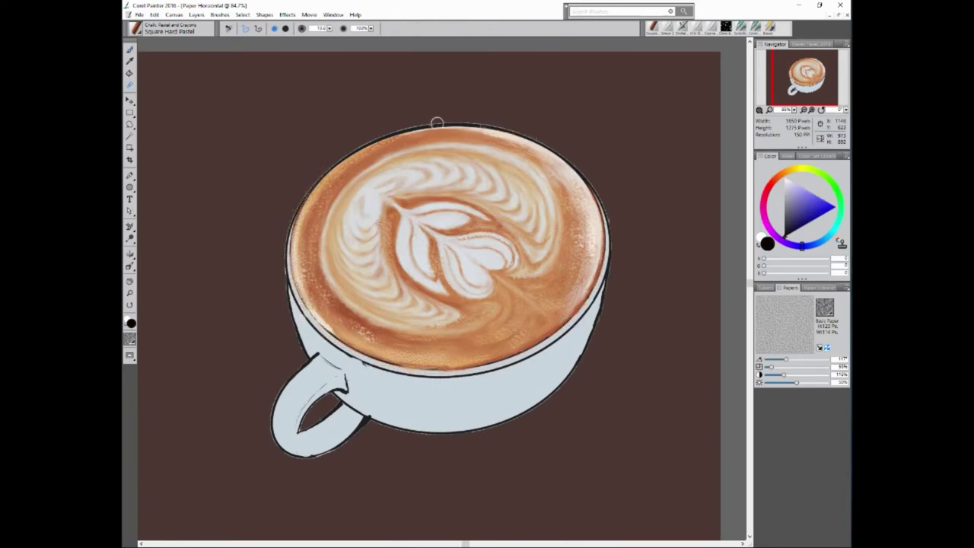
pyautogui.click(765, 287)
pyautogui.click(666, 29)
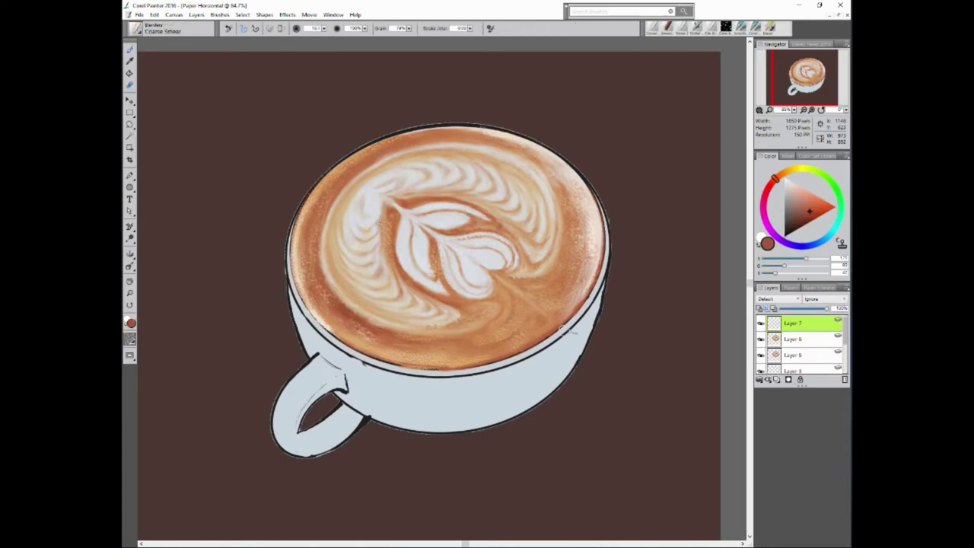
pyautogui.moveTo(802, 386); pyautogui.dragTo(801, 464)
# On the cup layer, use the Scratchboard Tool to lay blue-grey shading on the lower body and handle.
pyautogui.click(799, 352)
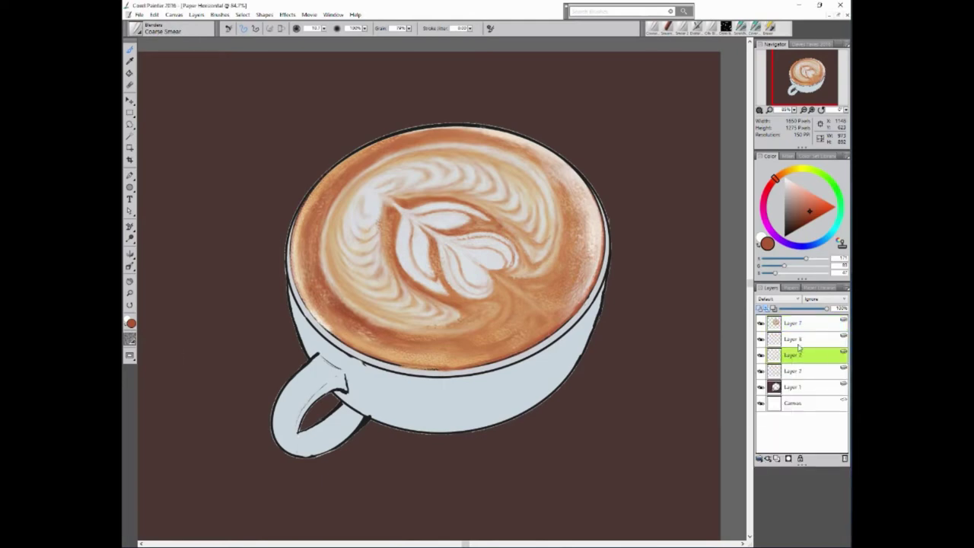
pyautogui.click(770, 29)
pyautogui.moveTo(301, 313)
pyautogui.mouseDown()
pyautogui.moveTo(283, 293)
pyautogui.moveTo(316, 347)
pyautogui.mouseUp()
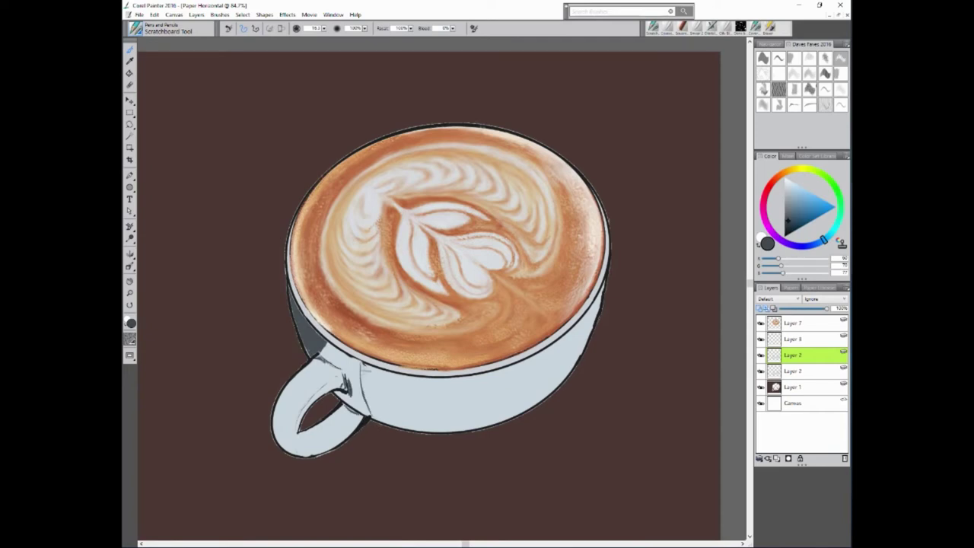
pyautogui.click(791, 206)
pyautogui.moveTo(365, 365)
pyautogui.mouseDown()
pyautogui.moveTo(380, 419)
pyautogui.moveTo(442, 429)
pyautogui.moveTo(364, 395)
pyautogui.mouseUp()
pyautogui.moveTo(327, 362); pyautogui.dragTo(288, 411)
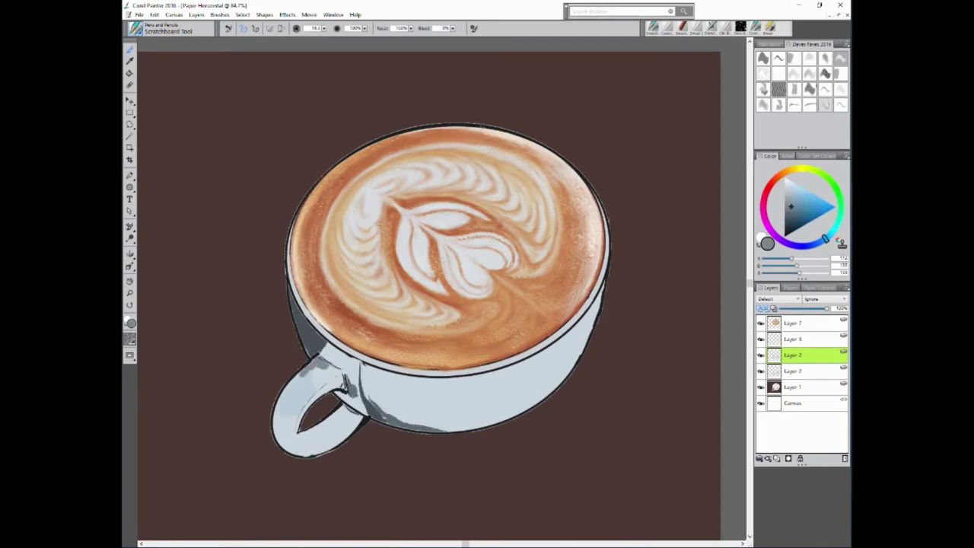
pyautogui.moveTo(321, 342)
pyautogui.mouseDown()
pyautogui.moveTo(369, 402)
pyautogui.moveTo(357, 412)
pyautogui.mouseUp()
# Darken the handle's joint and lower loop with grey-blue and lighten its left side.
pyautogui.click(824, 241)
pyautogui.click(790, 212)
pyautogui.moveTo(342, 371)
pyautogui.mouseDown()
pyautogui.moveTo(356, 391)
pyautogui.moveTo(289, 449)
pyautogui.moveTo(296, 438)
pyautogui.moveTo(304, 445)
pyautogui.mouseUp()
pyautogui.click(789, 193)
pyautogui.click(788, 188)
pyautogui.click(791, 211)
pyautogui.moveTo(335, 410); pyautogui.dragTo(311, 428)
pyautogui.click(788, 193)
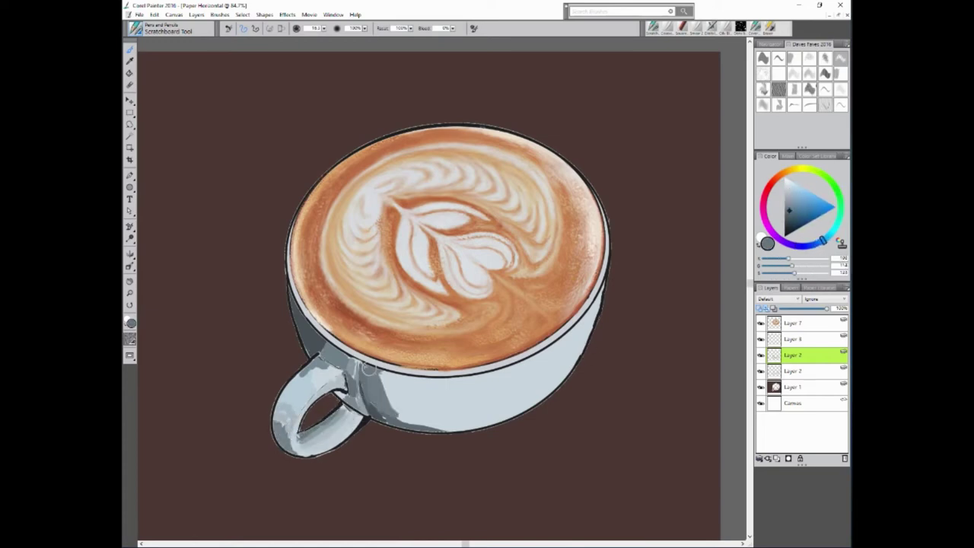
# Model the cup's front and right side with lighter and darker blue-grey strokes, plus the handle's lower left.
pyautogui.moveTo(453, 407); pyautogui.dragTo(559, 390)
pyautogui.moveTo(381, 404); pyautogui.dragTo(460, 373)
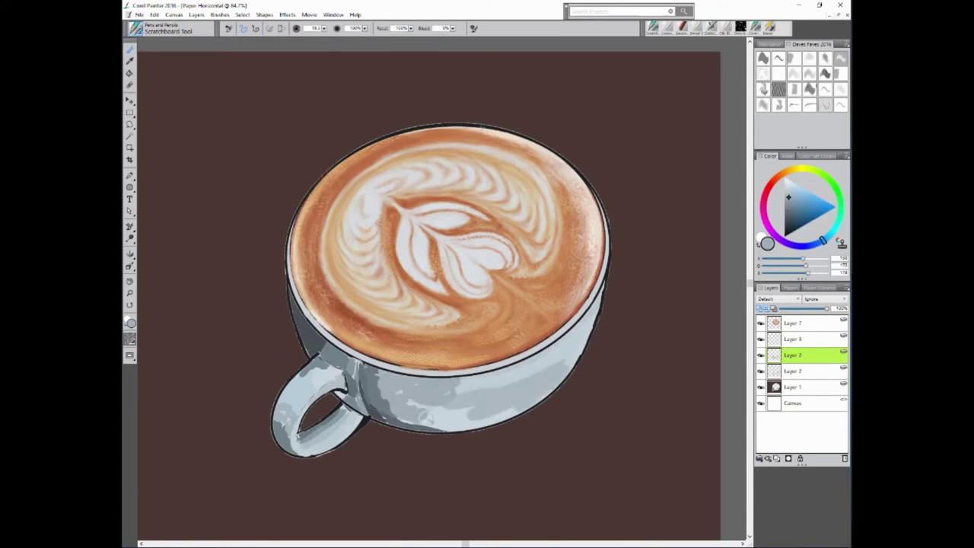
pyautogui.moveTo(403, 430); pyautogui.dragTo(521, 388)
pyautogui.click(789, 187)
pyautogui.moveTo(445, 399)
pyautogui.mouseDown()
pyautogui.moveTo(503, 373)
pyautogui.moveTo(601, 290)
pyautogui.moveTo(495, 411)
pyautogui.mouseUp()
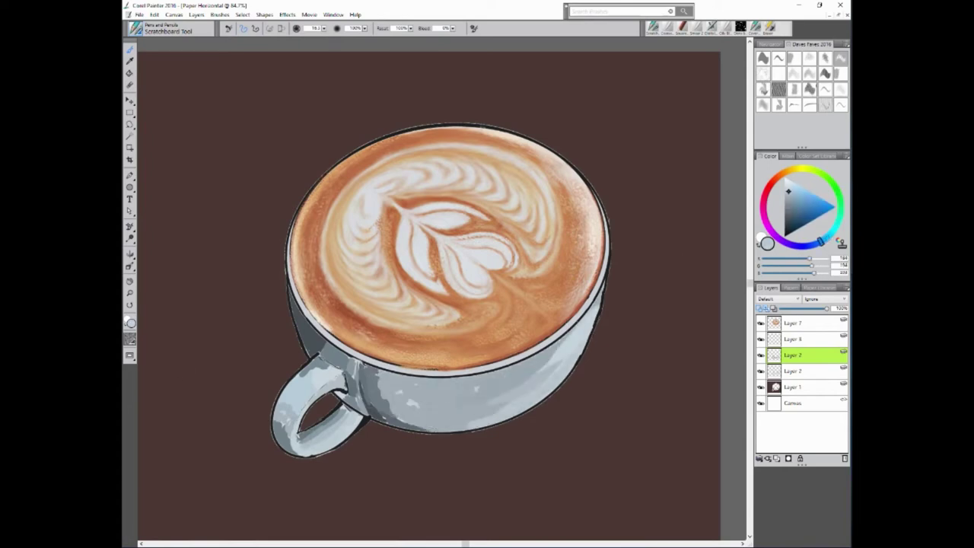
pyautogui.click(788, 210)
pyautogui.moveTo(403, 430); pyautogui.dragTo(472, 422)
pyautogui.moveTo(449, 388); pyautogui.dragTo(502, 419)
pyautogui.moveTo(395, 411); pyautogui.dragTo(426, 372)
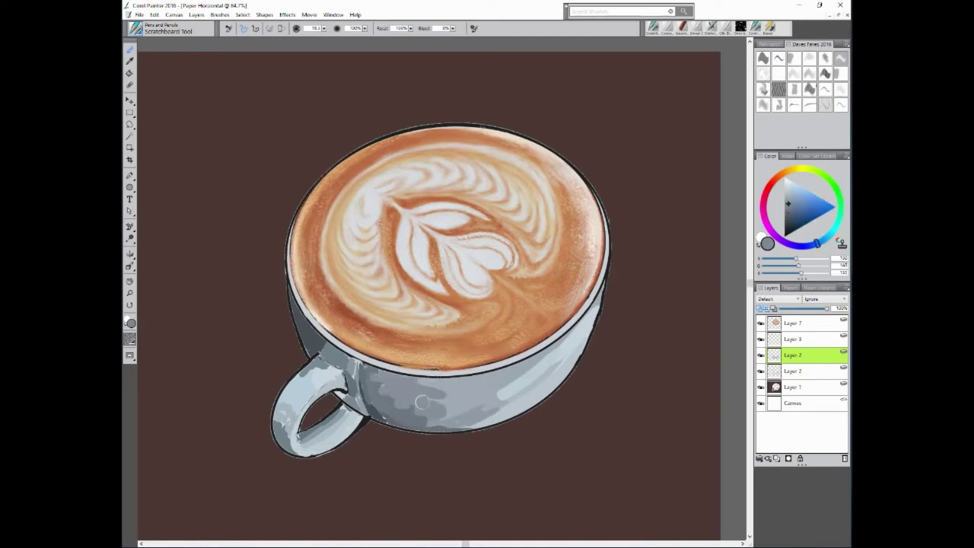
pyautogui.moveTo(373, 392); pyautogui.dragTo(437, 381)
pyautogui.click(788, 204)
pyautogui.moveTo(304, 400); pyautogui.dragTo(277, 430)
# Toggle the cup-shading layer's visibility to compare, then select the layer above it.
pyautogui.click(761, 370)
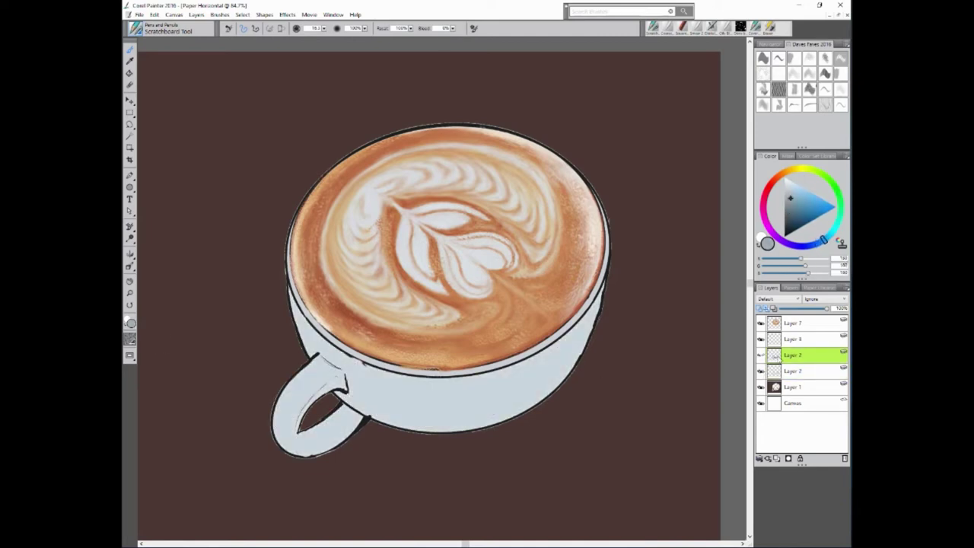
pyautogui.click(793, 339)
pyautogui.click(761, 355)
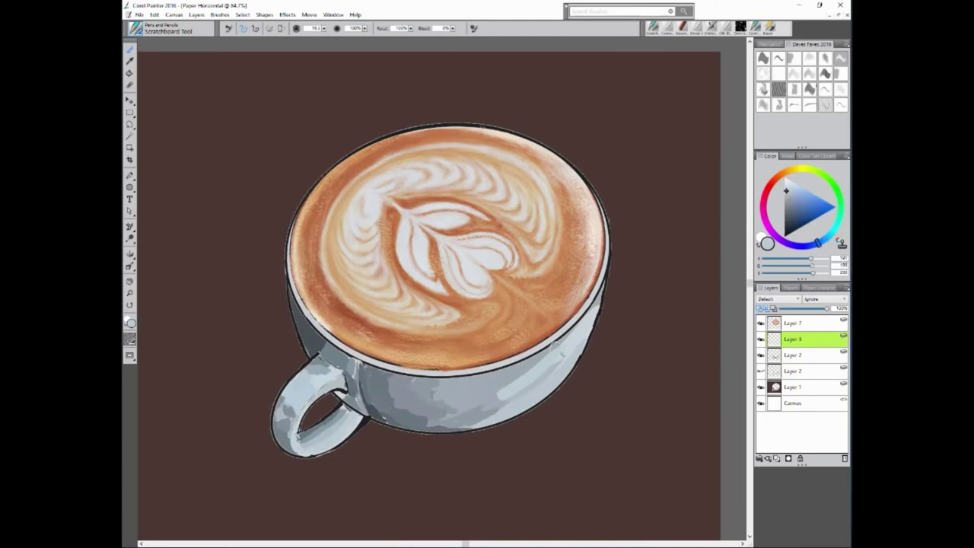
# On the zoomed-out background layer, paint a dark shadow under the cup and pink-brown and brown strokes around it.
pyautogui.click(793, 387)
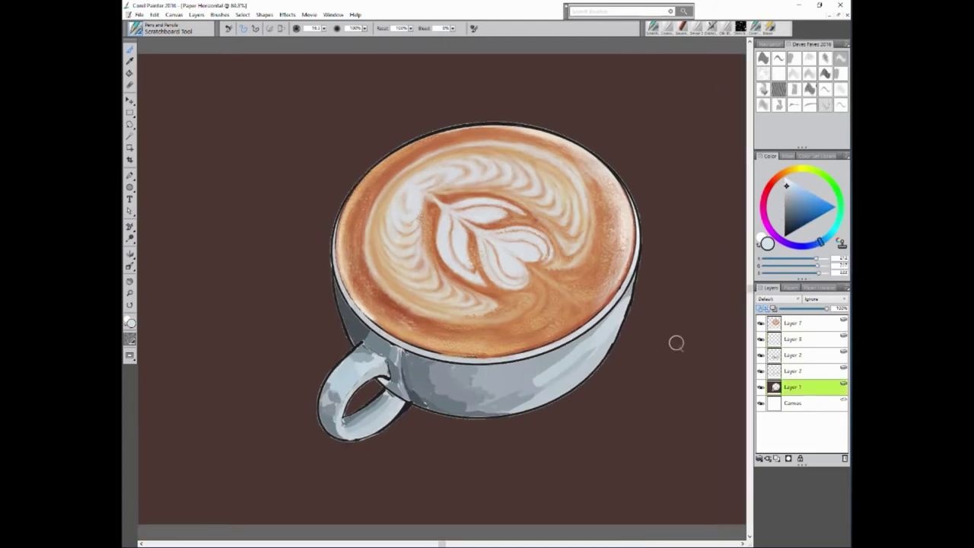
pyautogui.hotkey('ctrl', '-')
pyautogui.moveTo(347, 365)
pyautogui.mouseDown()
pyautogui.moveTo(347, 315)
pyautogui.moveTo(384, 372)
pyautogui.moveTo(547, 427)
pyautogui.moveTo(652, 282)
pyautogui.moveTo(578, 127)
pyautogui.moveTo(505, 126)
pyautogui.mouseUp()
pyautogui.click(773, 181)
pyautogui.click(797, 209)
pyautogui.moveTo(563, 106); pyautogui.dragTo(335, 194)
pyautogui.moveTo(388, 152); pyautogui.dragTo(266, 228)
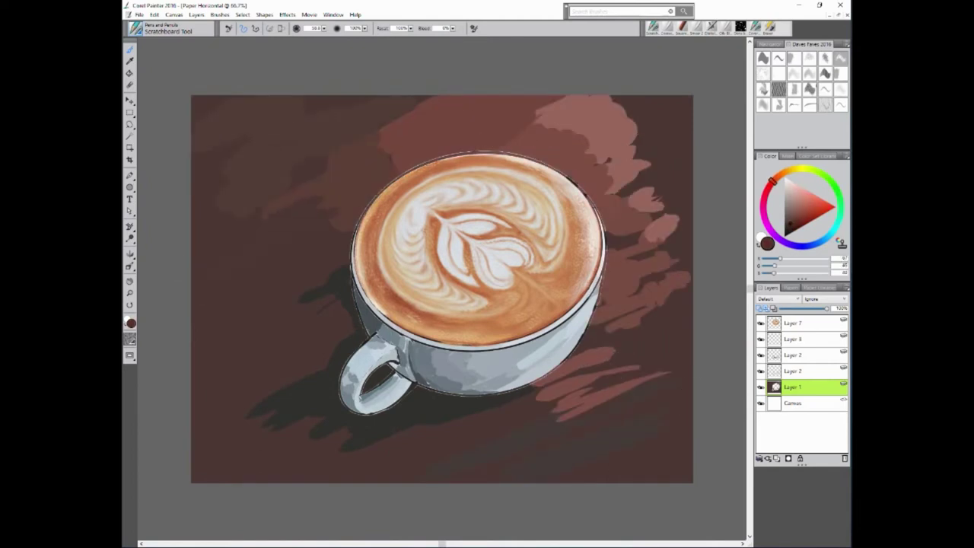
# Darken the lower background with near-black and add pink-brown strokes across the bottom and right side.
pyautogui.keyDown('alt'); pyautogui.click(295, 318); pyautogui.keyUp('alt')
pyautogui.moveTo(337, 341); pyautogui.dragTo(261, 327)
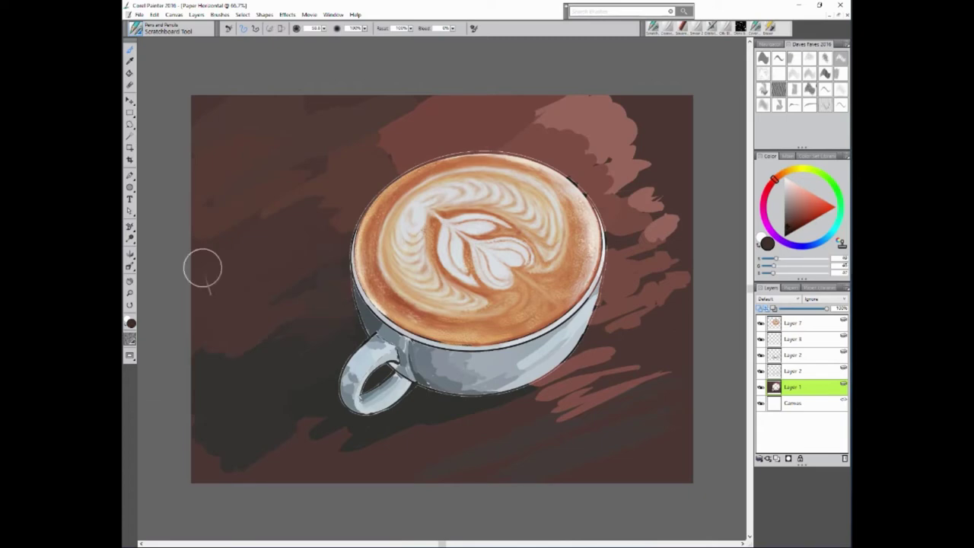
pyautogui.moveTo(228, 449); pyautogui.dragTo(525, 456)
pyautogui.keyDown('alt'); pyautogui.click(594, 375); pyautogui.keyUp('alt')
pyautogui.moveTo(654, 411); pyautogui.dragTo(456, 476)
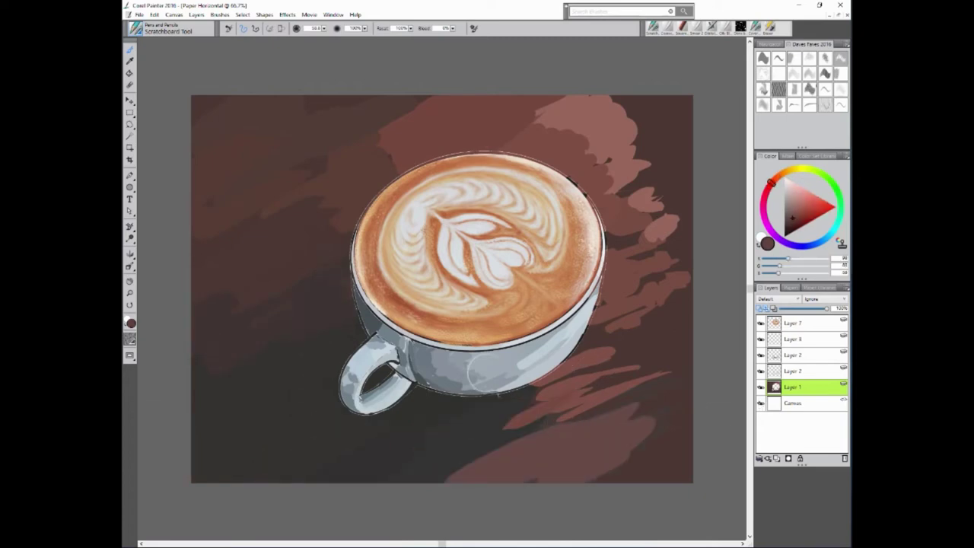
pyautogui.moveTo(646, 465); pyautogui.dragTo(670, 92)
pyautogui.click(790, 287)
pyautogui.moveTo(792, 374); pyautogui.dragTo(791, 376)
# Add near-black and red-brown wood-grain streaks right of and below the cup, toggling grain inversion.
pyautogui.keyDown('alt'); pyautogui.click(541, 390); pyautogui.keyUp('alt')
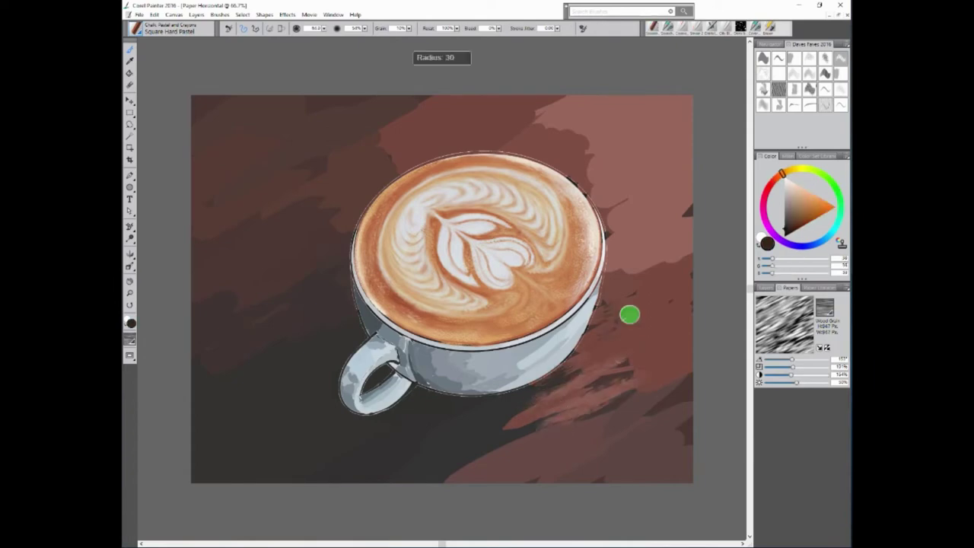
pyautogui.moveTo(630, 314); pyautogui.dragTo(605, 327)
pyautogui.keyDown('alt'); pyautogui.click(694, 367); pyautogui.keyUp('alt')
pyautogui.moveTo(581, 433)
pyautogui.mouseDown()
pyautogui.moveTo(522, 423)
pyautogui.moveTo(573, 424)
pyautogui.mouseUp()
pyautogui.click(826, 348)
pyautogui.keyDown('alt'); pyautogui.click(578, 303); pyautogui.keyUp('alt')
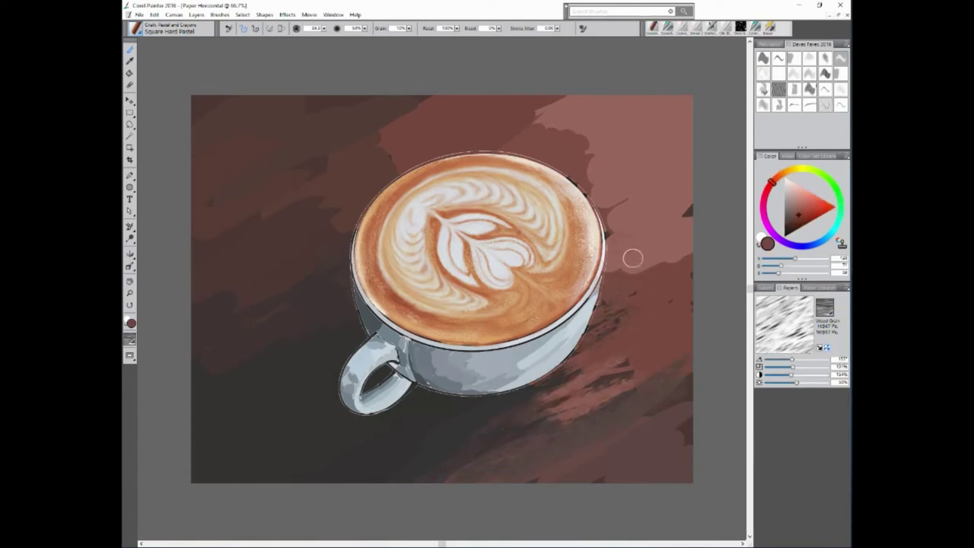
pyautogui.moveTo(633, 258); pyautogui.dragTo(616, 190)
pyautogui.click(827, 348)
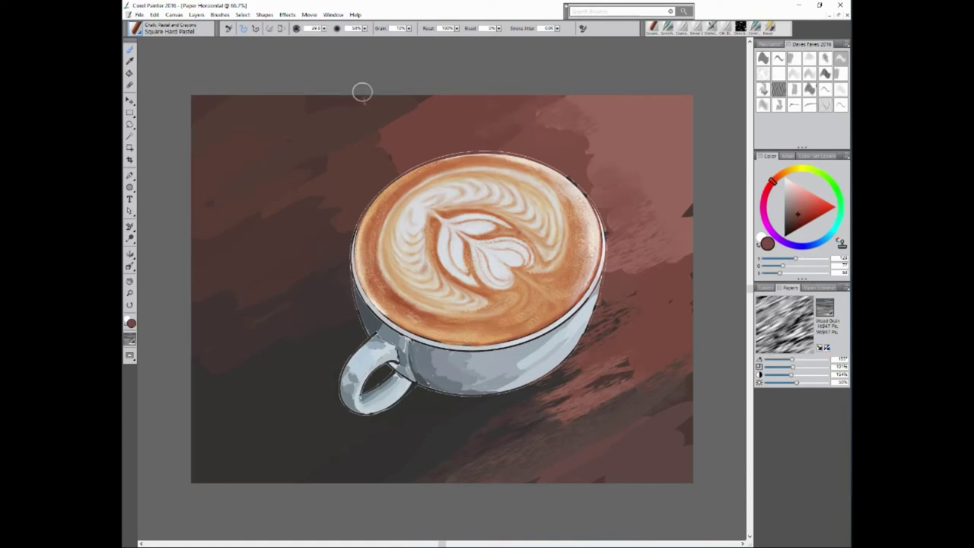
# Paint dark orange-brown diagonal streaks lower right and pinkish-brown grain above the rim.
pyautogui.keyDown('alt'); pyautogui.click(400, 117); pyautogui.keyUp('alt')
pyautogui.press(']')
pyautogui.press(']')
pyautogui.press(']')
pyautogui.keyDown('alt'); pyautogui.click(370, 258); pyautogui.keyUp('alt')
pyautogui.press('[')
pyautogui.press('[')
pyautogui.moveTo(524, 428)
pyautogui.mouseDown()
pyautogui.moveTo(689, 429)
pyautogui.moveTo(539, 456)
pyautogui.mouseUp()
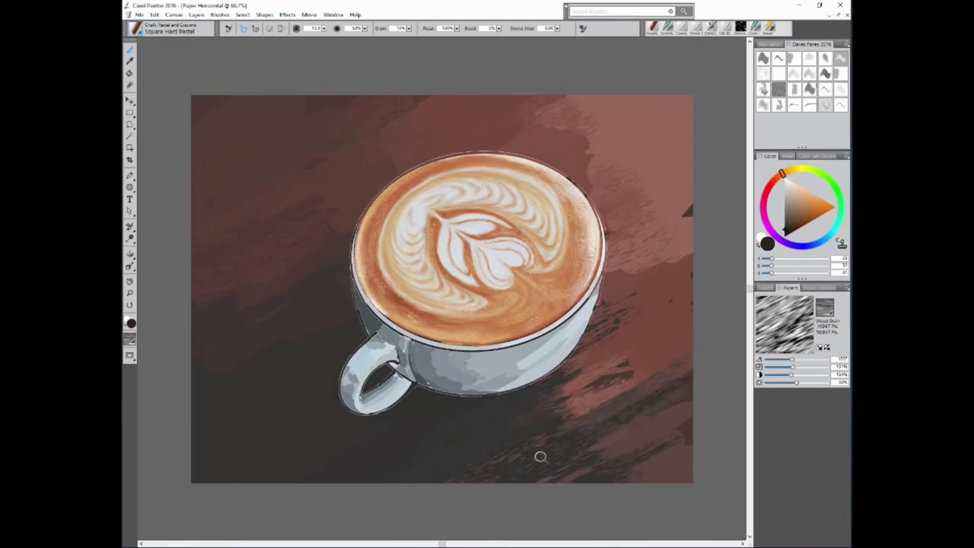
pyautogui.keyDown('alt'); pyautogui.click(677, 327); pyautogui.keyUp('alt')
pyautogui.moveTo(633, 306)
pyautogui.mouseDown()
pyautogui.moveTo(619, 203)
pyautogui.moveTo(548, 133)
pyautogui.mouseUp()
# Enlarge the grain scale and brush to 24.1, adding light and dark brown streaks right of the cup.
pyautogui.keyDown('alt'); pyautogui.click(602, 207); pyautogui.keyUp('alt')
pyautogui.keyDown('alt'); pyautogui.click(619, 348); pyautogui.keyUp('alt')
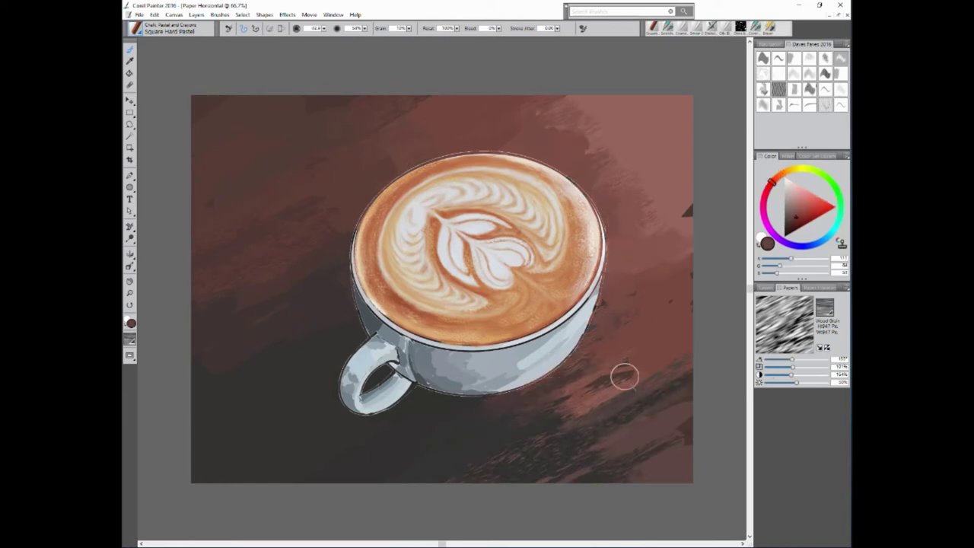
pyautogui.moveTo(793, 368); pyautogui.dragTo(808, 366)
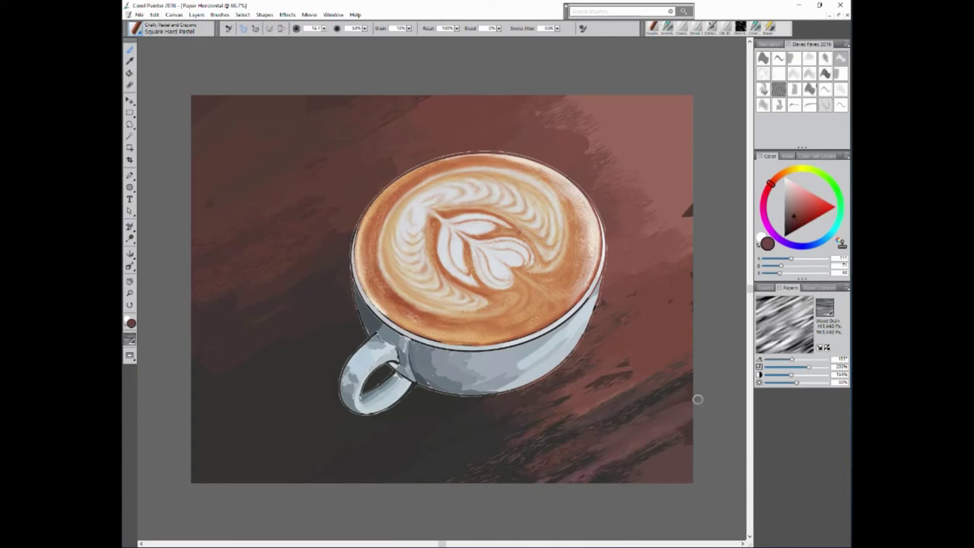
pyautogui.keyDown('alt'); pyautogui.click(627, 376); pyautogui.keyUp('alt')
pyautogui.moveTo(626, 376); pyautogui.dragTo(609, 378)
pyautogui.moveTo(689, 268); pyautogui.dragTo(698, 268)
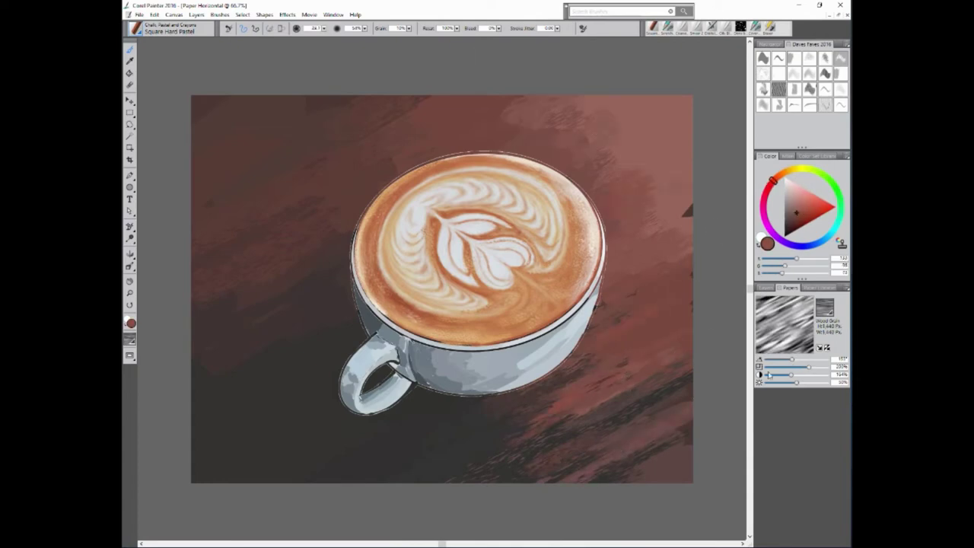
pyautogui.keyDown('alt'); pyautogui.click(572, 374); pyautogui.keyUp('alt')
pyautogui.moveTo(617, 257)
pyautogui.mouseDown()
pyautogui.moveTo(678, 226)
pyautogui.moveTo(655, 174)
pyautogui.mouseUp()
# Repaint the upper-right background and add reddish streaks at 107% grain scale on the lower table.
pyautogui.keyDown('alt'); pyautogui.click(679, 207); pyautogui.keyUp('alt')
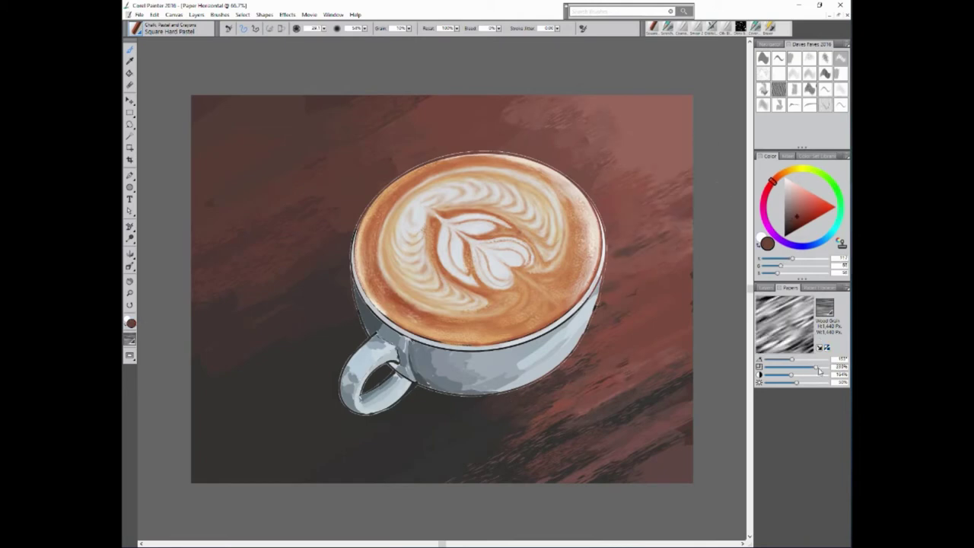
pyautogui.moveTo(706, 137); pyautogui.dragTo(601, 164)
pyautogui.keyDown('alt'); pyautogui.click(412, 143); pyautogui.keyUp('alt')
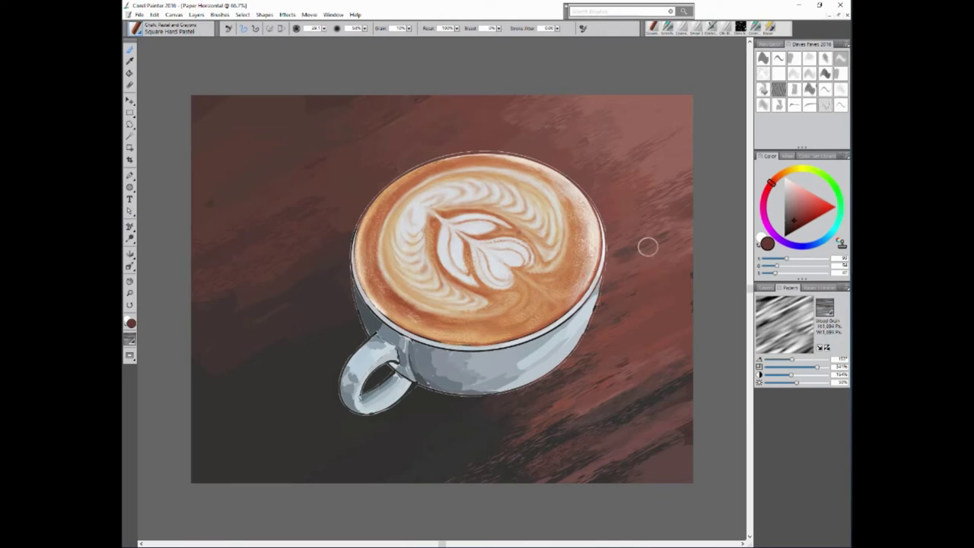
pyautogui.moveTo(540, 411); pyautogui.dragTo(418, 479)
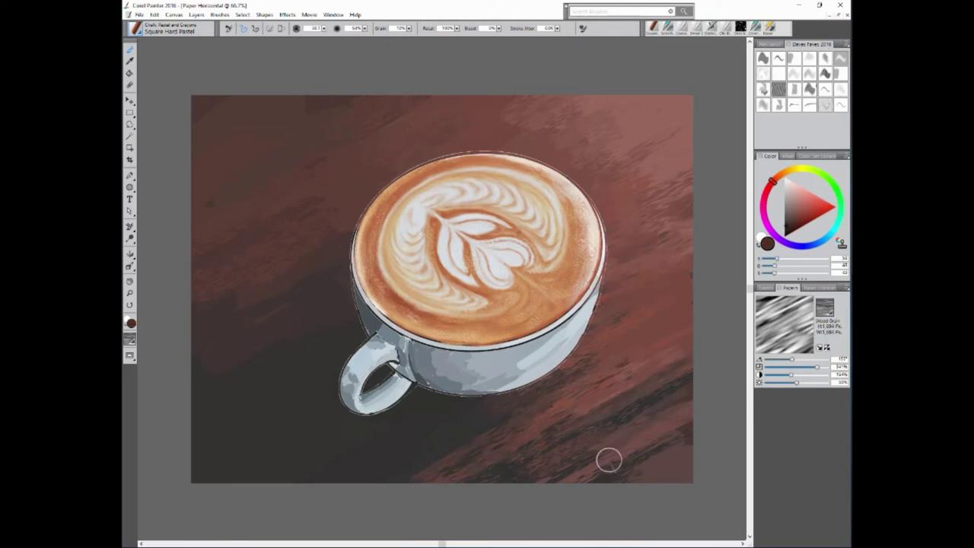
pyautogui.keyDown('alt'); pyautogui.click(611, 322); pyautogui.keyUp('alt')
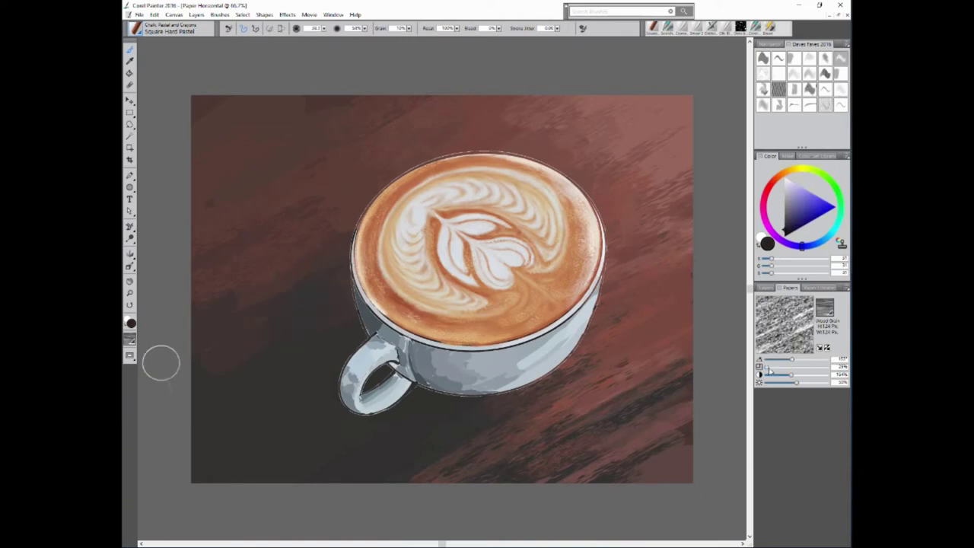
pyautogui.hotkey('ctrl', 'Up')
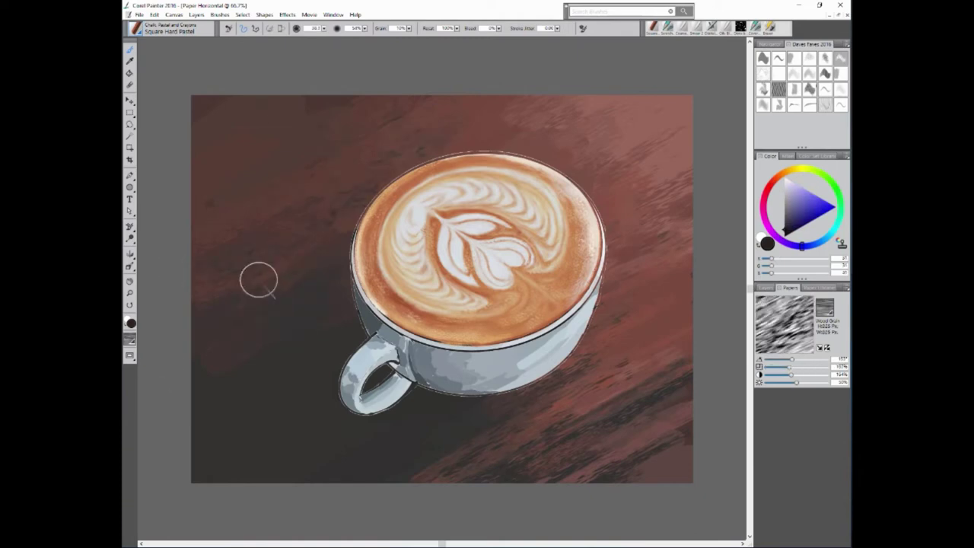
pyautogui.moveTo(517, 445); pyautogui.dragTo(439, 480)
pyautogui.moveTo(639, 209); pyautogui.dragTo(595, 204)
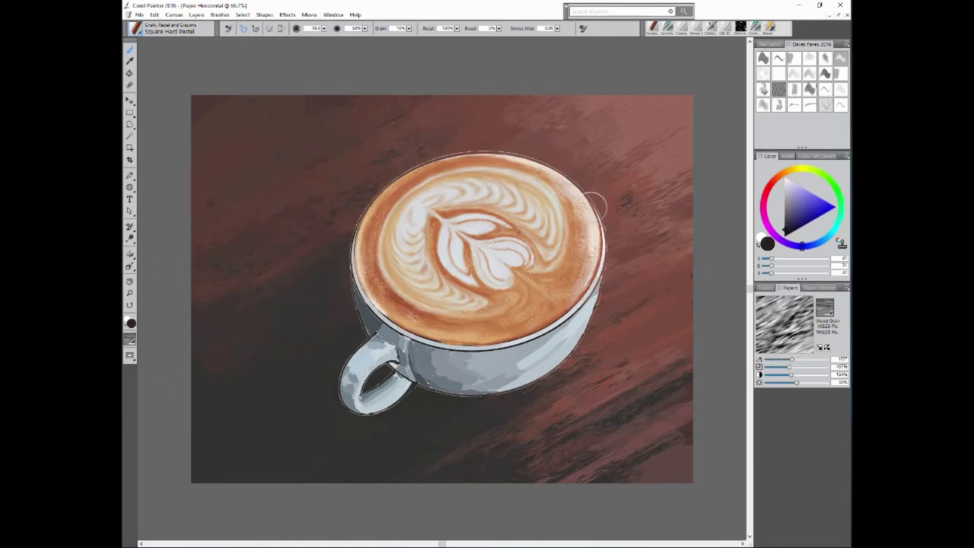
# Invert the wood grain to light, choose a darker magenta-brown, and show the Layers panel.
pyautogui.keyDown('alt'); pyautogui.click(611, 123); pyautogui.keyUp('alt')
pyautogui.hotkey('ctrl', 'shift', 'i')
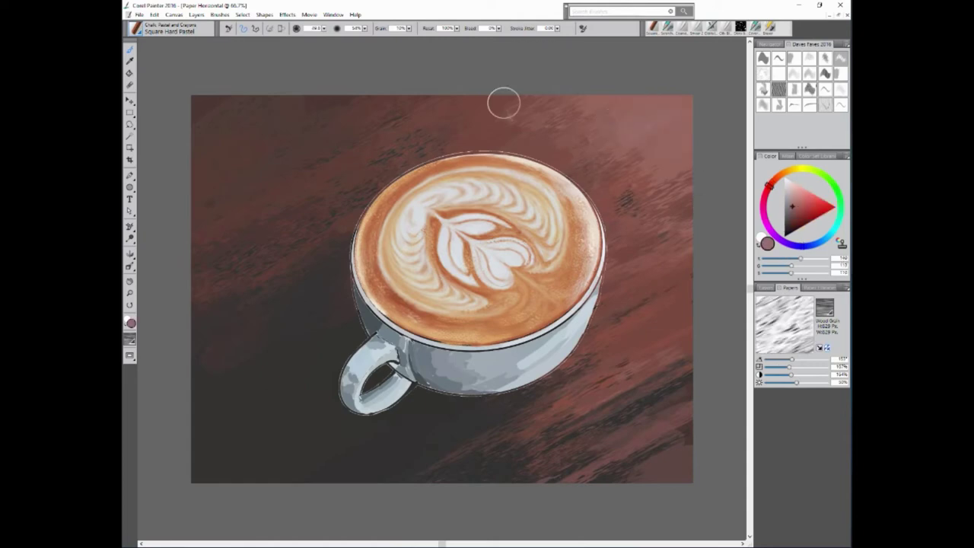
pyautogui.keyDown('alt'); pyautogui.click(456, 109); pyautogui.keyUp('alt')
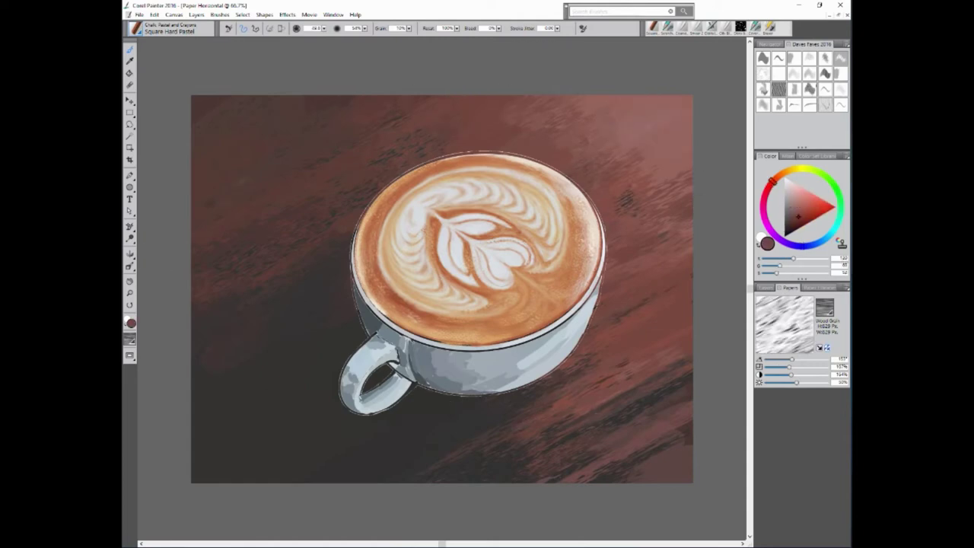
pyautogui.keyDown('alt'); pyautogui.click(545, 394); pyautogui.keyUp('alt')
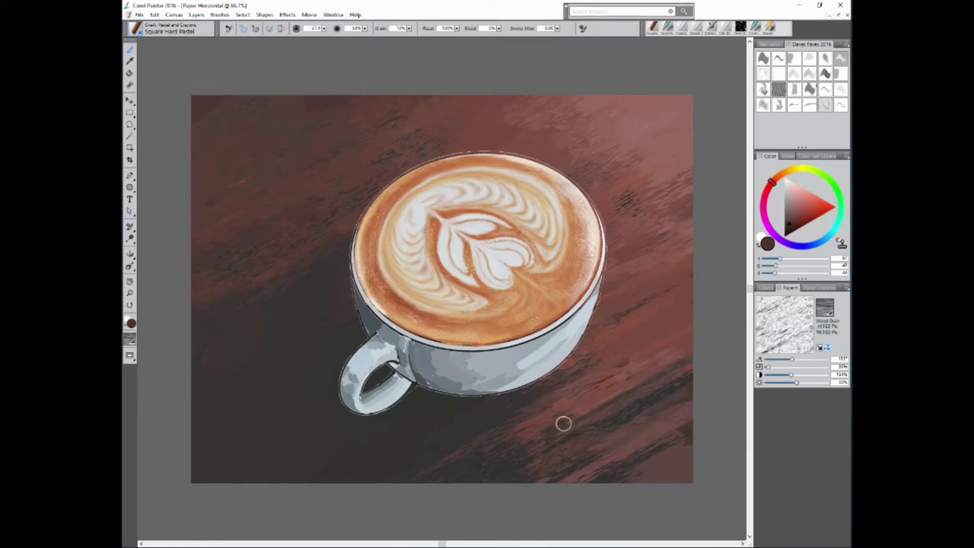
pyautogui.keyDown('alt'); pyautogui.click(536, 387); pyautogui.keyUp('alt')
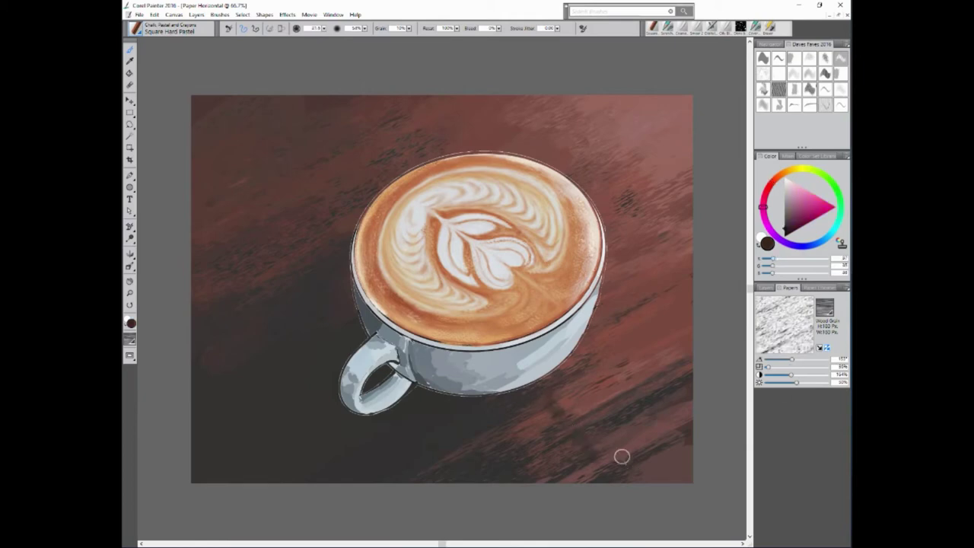
pyautogui.click(769, 287)
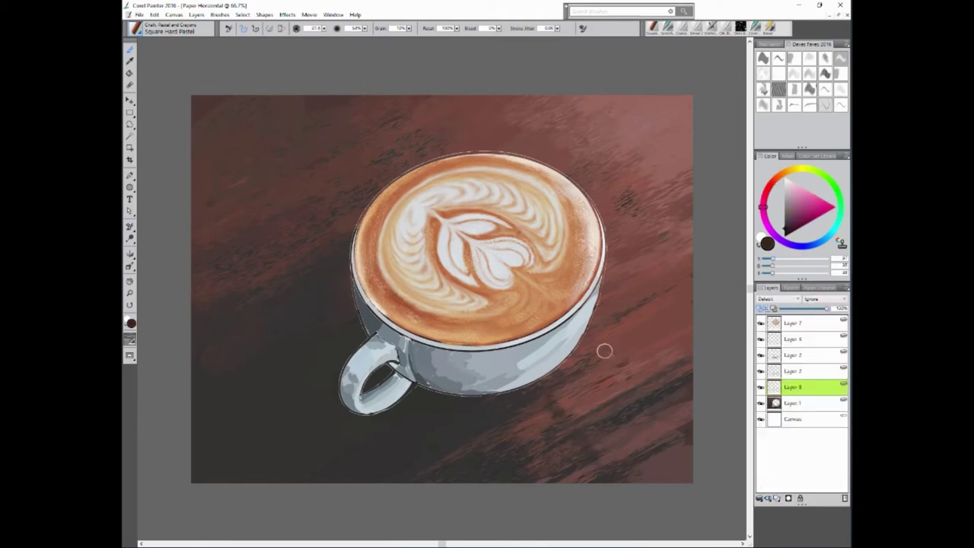
# Lighten the dark streaks at the table's top right with Digital Airbrush 2, then shrink the airbrush.
pyautogui.click(719, 29)
pyautogui.keyDown('alt'); pyautogui.click(665, 190); pyautogui.keyUp('alt')
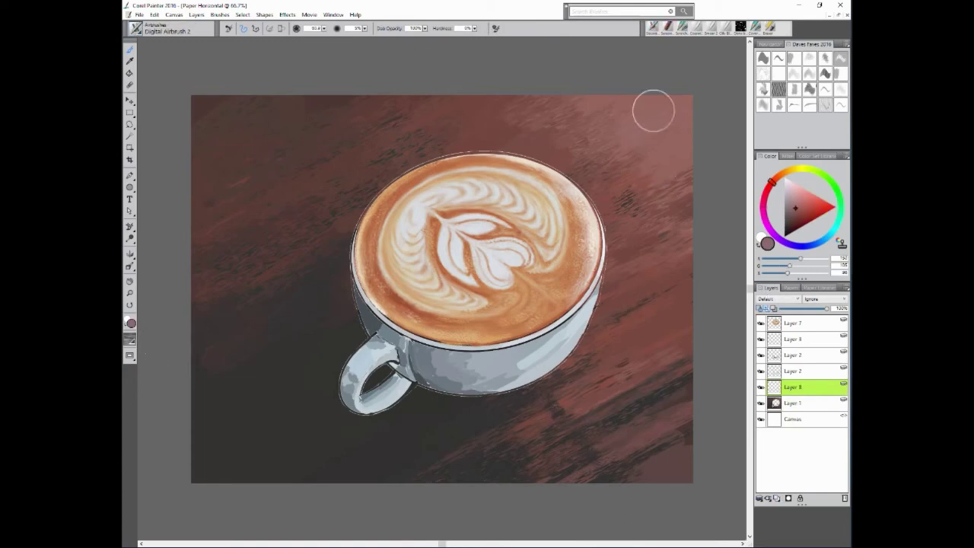
pyautogui.moveTo(653, 189); pyautogui.dragTo(646, 207)
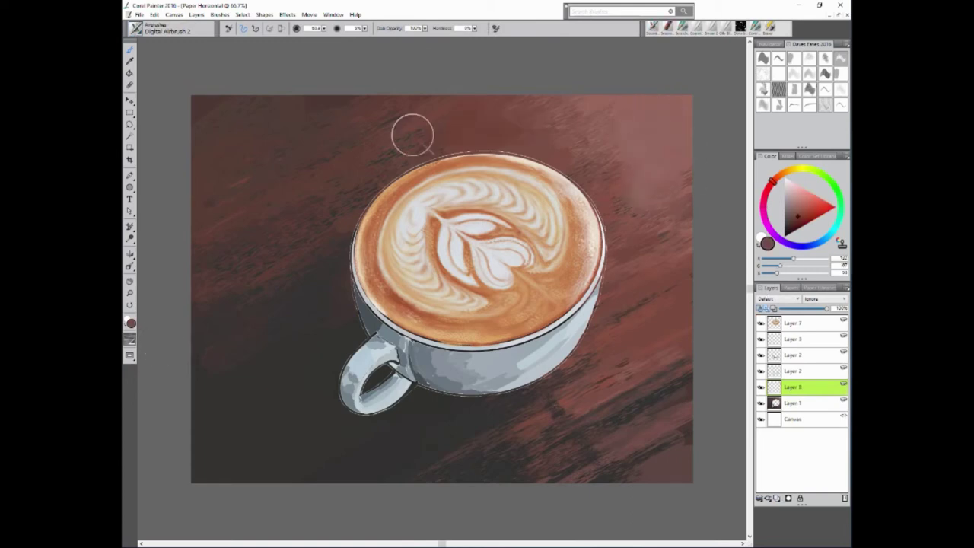
pyautogui.keyDown('alt'); pyautogui.click(410, 153); pyautogui.keyUp('alt')
pyautogui.press('[')
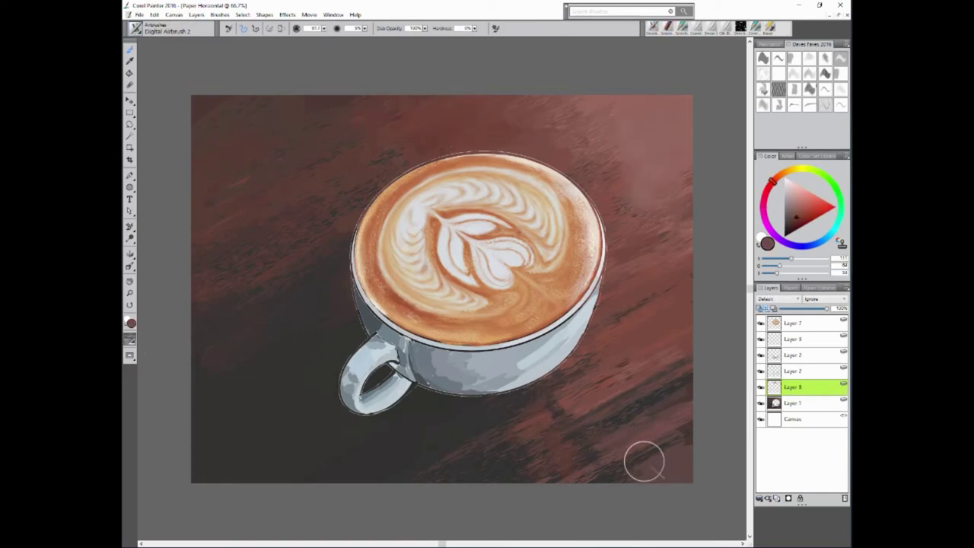
pyautogui.press('[')
pyautogui.press('[')
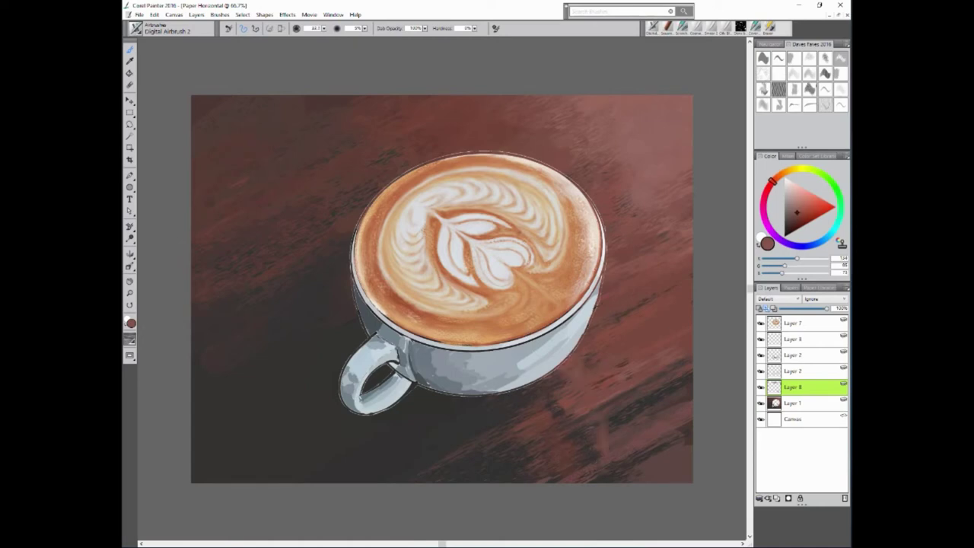
# With a small dark reddish-brown airbrush, add a faint light streak on the dark table.
pyautogui.keyDown('alt'); pyautogui.click(631, 353); pyautogui.keyUp('alt')
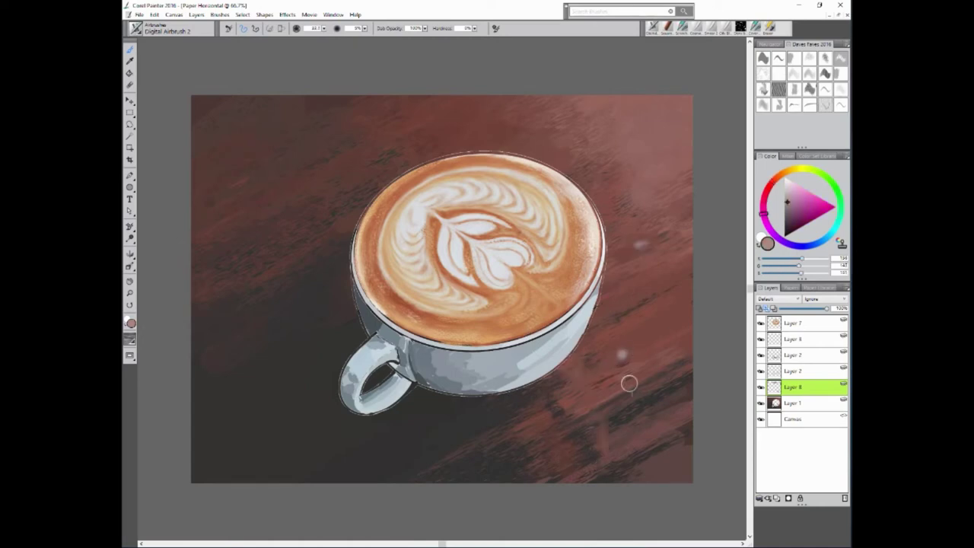
pyautogui.keyDown('alt'); pyautogui.click(662, 327); pyautogui.keyUp('alt')
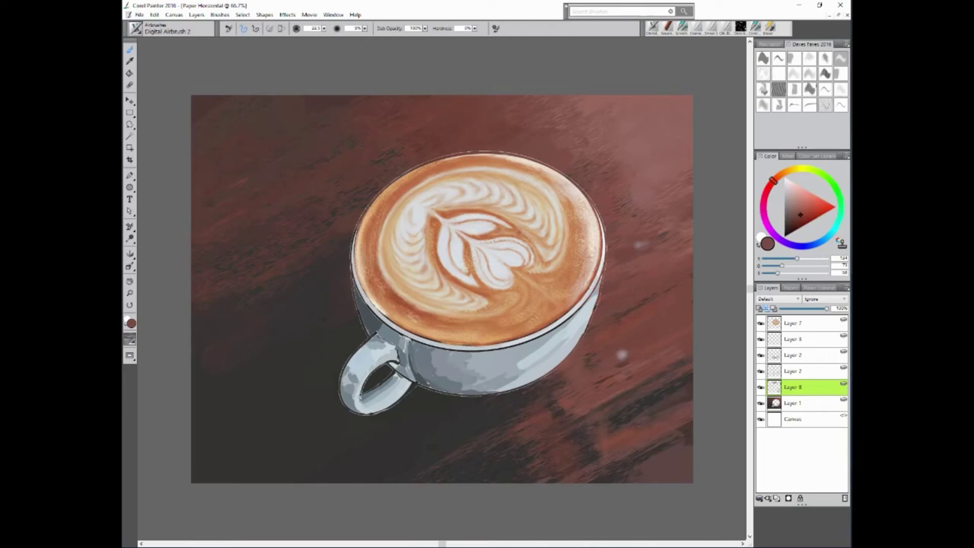
pyautogui.moveTo(671, 210); pyautogui.dragTo(670, 213)
pyautogui.keyDown('alt'); pyautogui.click(640, 347); pyautogui.keyUp('alt')
pyautogui.moveTo(580, 416); pyautogui.dragTo(587, 443)
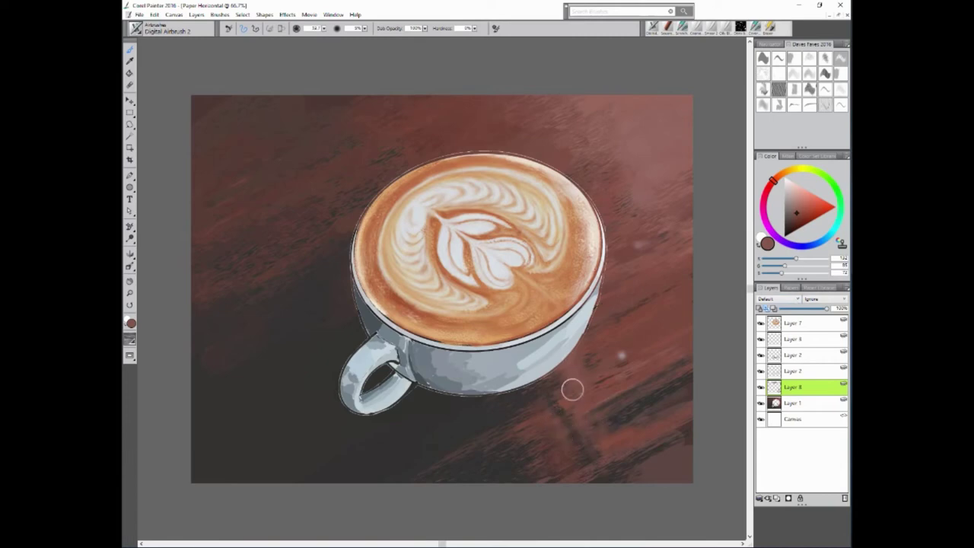
# On new Overlay Layer 9, airbrush light pink streaks below and right of the cup.
pyautogui.hotkey('ctrl', 'shift', 'n')
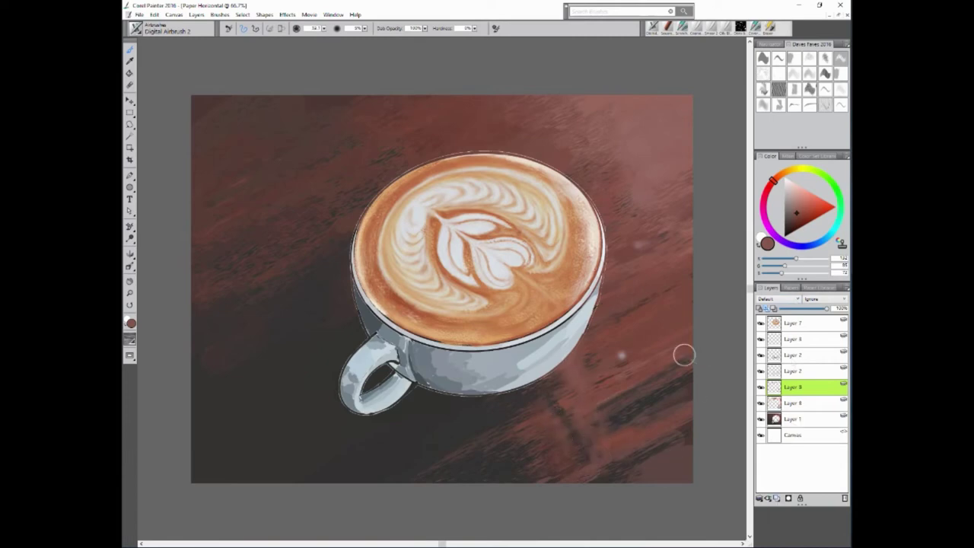
pyautogui.click(791, 187)
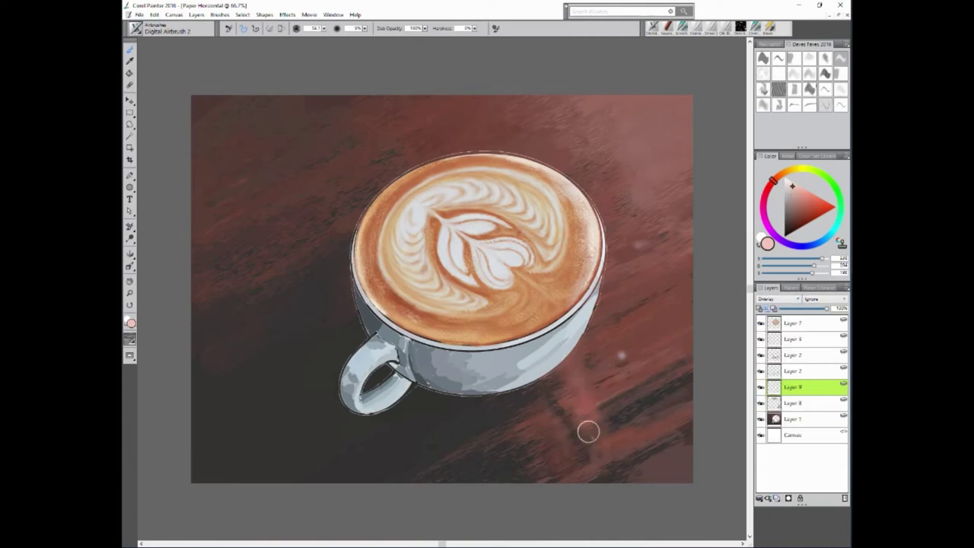
pyautogui.moveTo(615, 454)
pyautogui.mouseDown()
pyautogui.moveTo(560, 374)
pyautogui.moveTo(569, 460)
pyautogui.mouseUp()
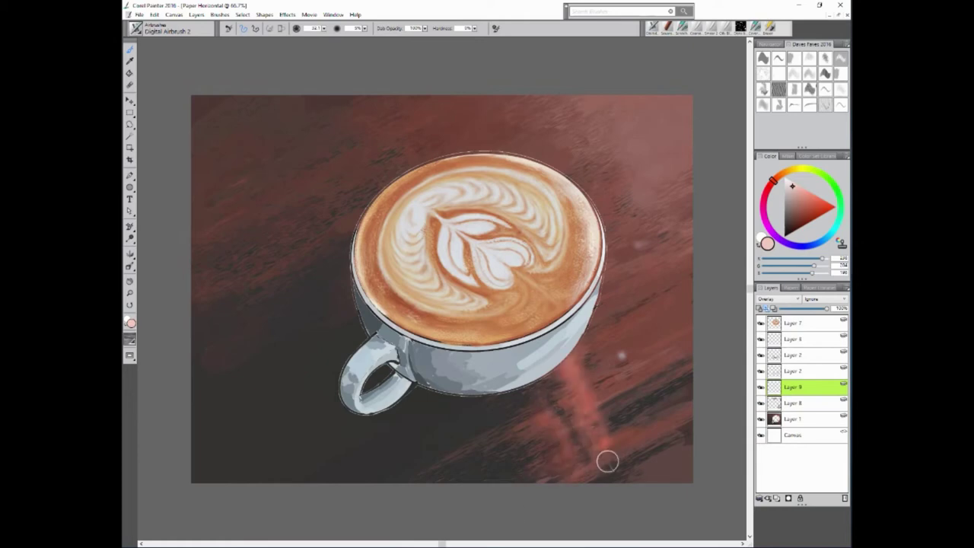
pyautogui.moveTo(580, 353); pyautogui.dragTo(637, 337)
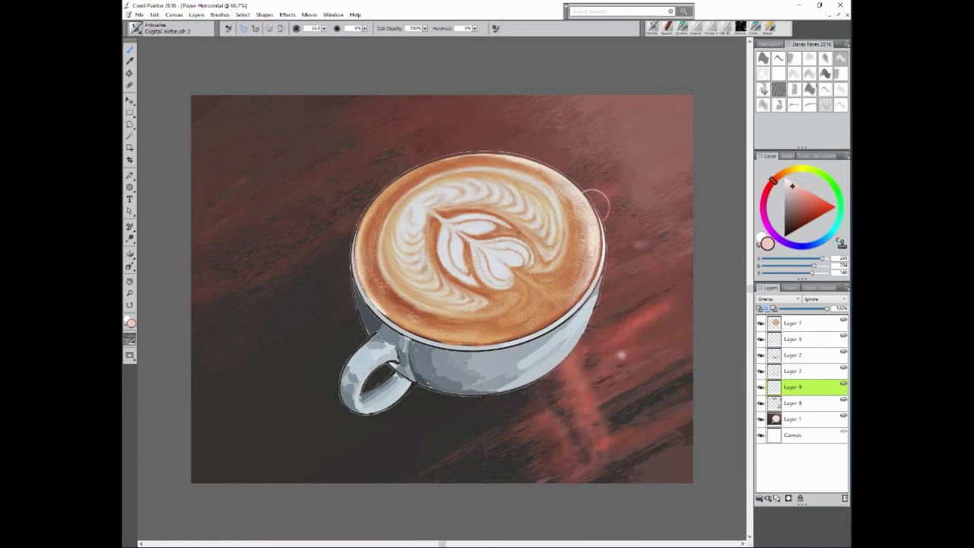
pyautogui.moveTo(679, 372)
pyautogui.mouseDown()
pyautogui.moveTo(678, 320)
pyautogui.moveTo(638, 478)
pyautogui.mouseUp()
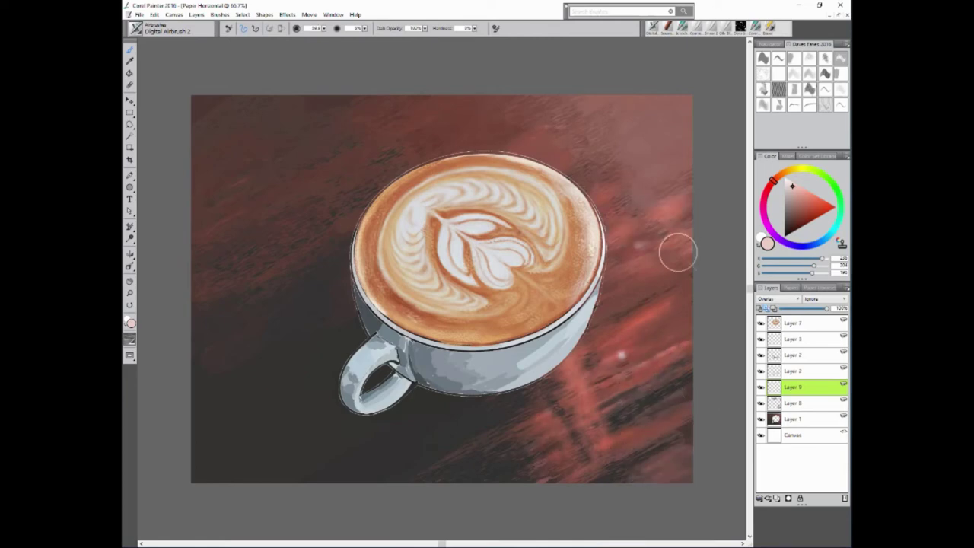
pyautogui.keyDown('alt'); pyautogui.click(676, 367); pyautogui.keyUp('alt')
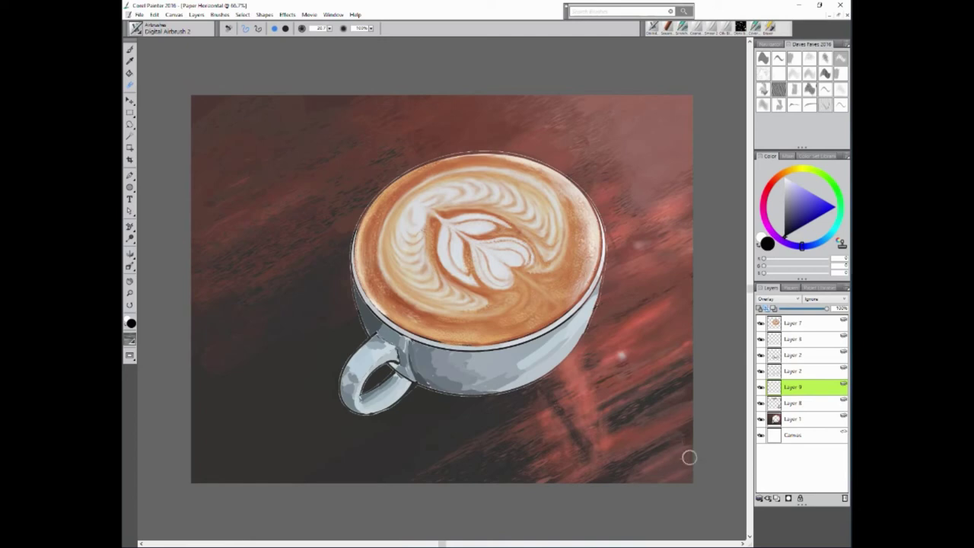
# Collapse Layers 9, 8 and 1 together into a single table layer.
pyautogui.keyDown('shift'); pyautogui.click(791, 403); pyautogui.keyUp('shift')
pyautogui.click(777, 497)
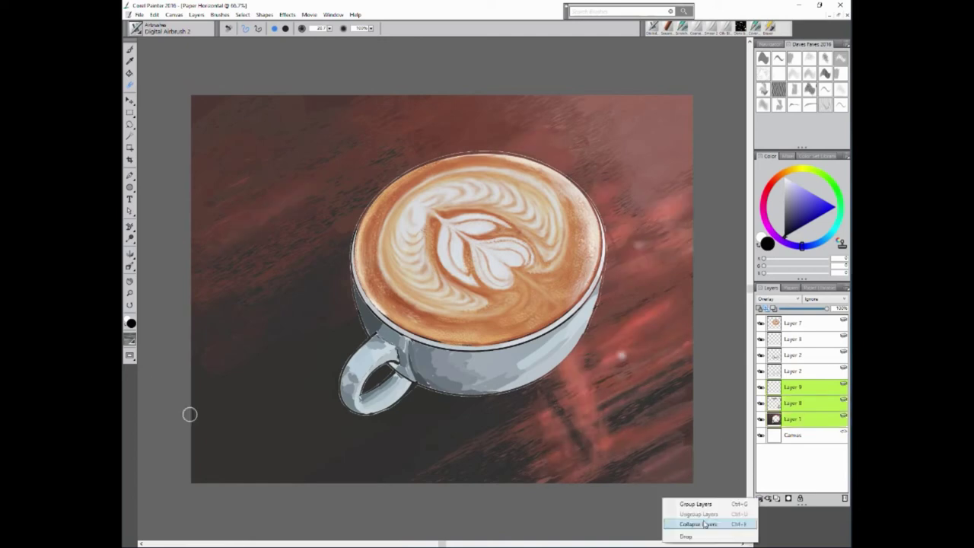
pyautogui.click(704, 525)
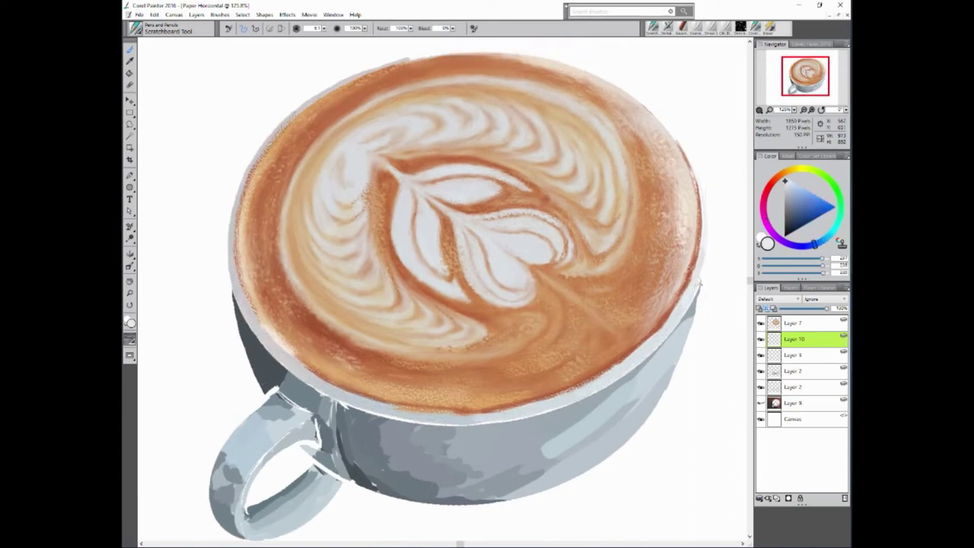
# Brighten the cup's top-left and lower-right rim, then shade the side below it in darker grey-blue.
pyautogui.moveTo(304, 107); pyautogui.dragTo(511, 53)
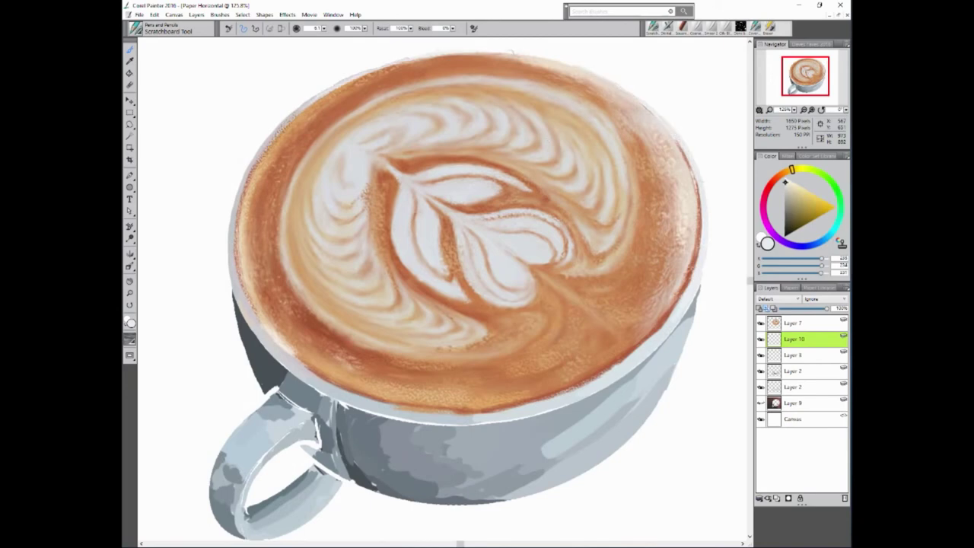
pyautogui.moveTo(400, 422)
pyautogui.mouseDown()
pyautogui.moveTo(577, 402)
pyautogui.moveTo(704, 255)
pyautogui.mouseUp()
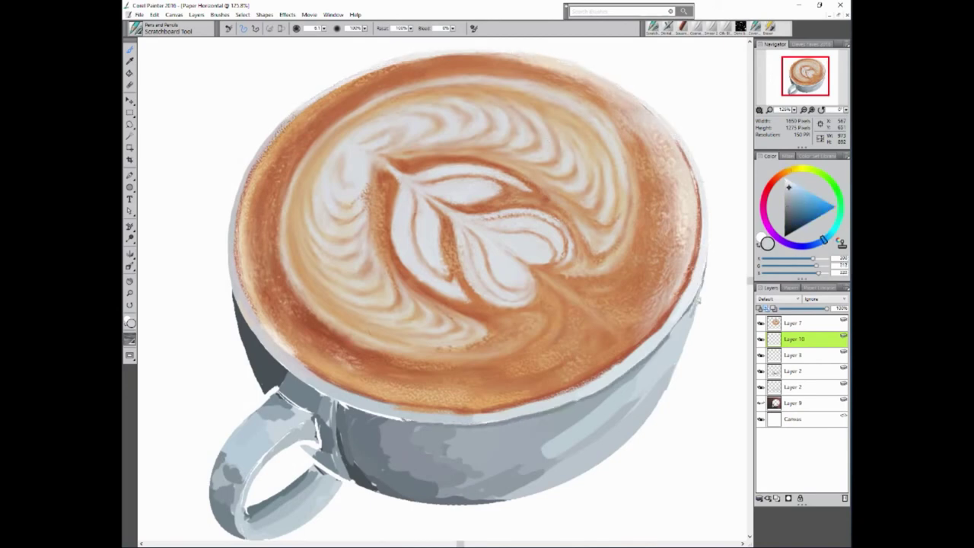
pyautogui.keyDown('alt'); pyautogui.click(576, 404); pyautogui.keyUp('alt')
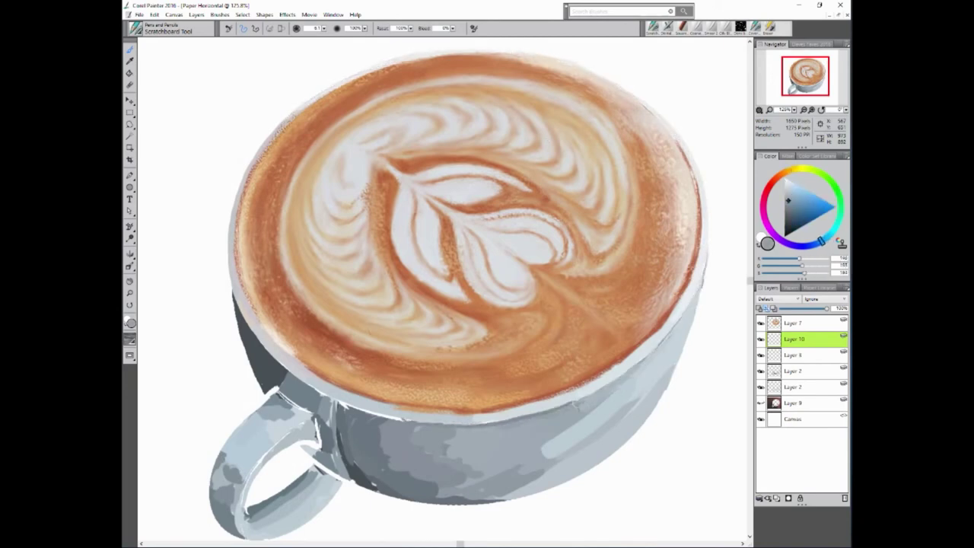
pyautogui.moveTo(571, 411); pyautogui.dragTo(415, 429)
pyautogui.moveTo(478, 418); pyautogui.dragTo(343, 407)
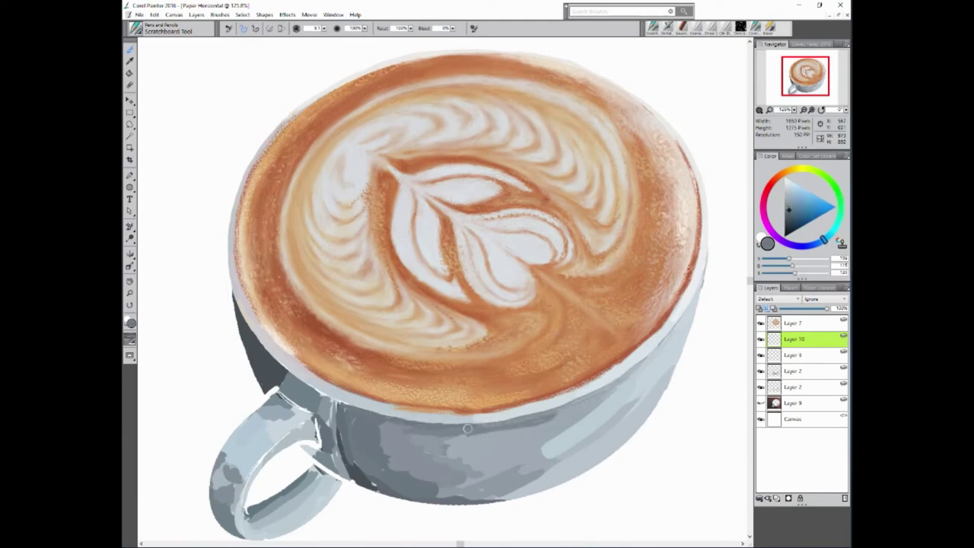
pyautogui.moveTo(396, 424); pyautogui.dragTo(361, 440)
# Try several grey-blues, settle on dark grey, and line the cup's bottom edge with it.
pyautogui.keyDown('alt'); pyautogui.click(321, 407); pyautogui.keyUp('alt')
pyautogui.keyDown('alt'); pyautogui.click(340, 432); pyautogui.keyUp('alt')
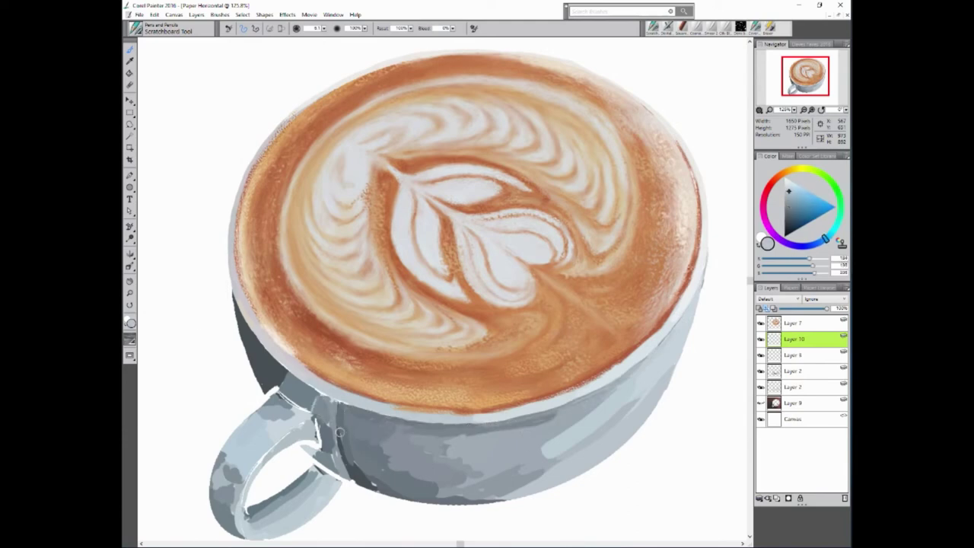
pyautogui.keyDown('alt'); pyautogui.click(303, 387); pyautogui.keyUp('alt')
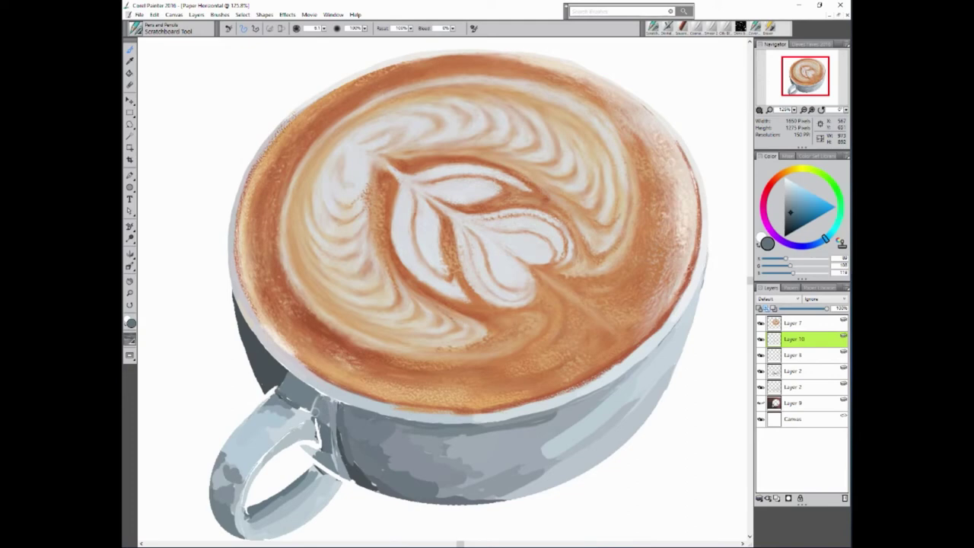
pyautogui.keyDown('alt'); pyautogui.click(347, 414); pyautogui.keyUp('alt')
pyautogui.keyDown('alt'); pyautogui.click(232, 461); pyautogui.keyUp('alt')
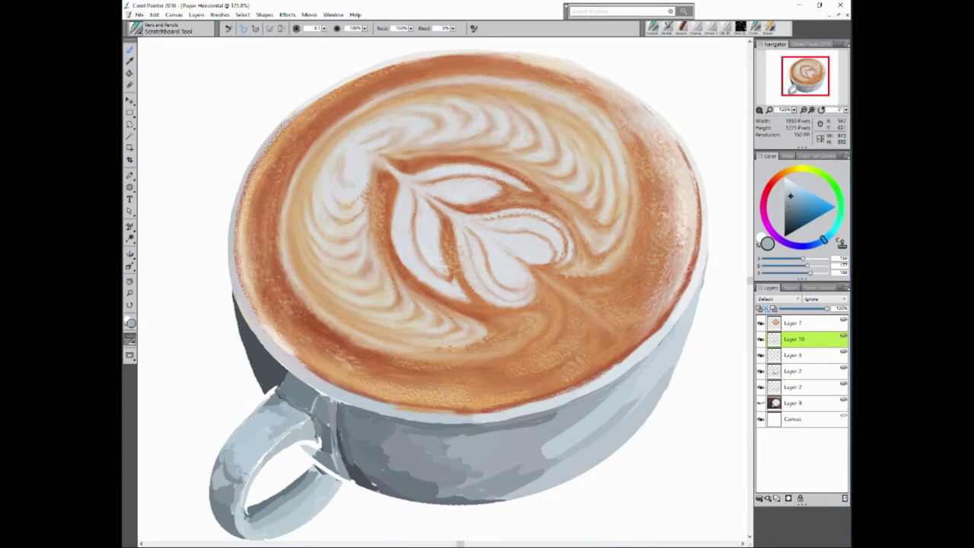
pyautogui.keyDown('alt'); pyautogui.click(295, 447); pyautogui.keyUp('alt')
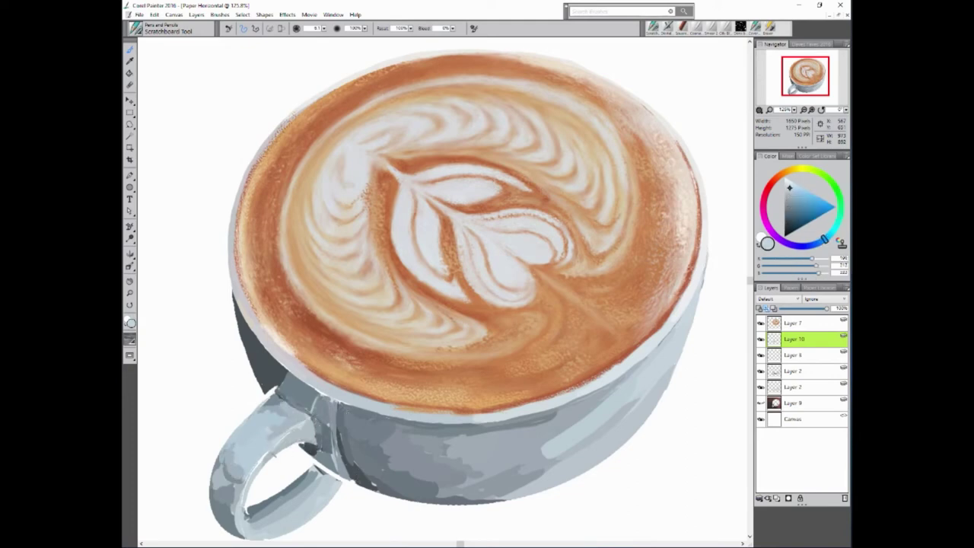
pyautogui.keyDown('alt'); pyautogui.click(259, 463); pyautogui.keyUp('alt')
pyautogui.keyDown('alt'); pyautogui.click(283, 480); pyautogui.keyUp('alt')
pyautogui.keyDown('alt'); pyautogui.click(324, 468); pyautogui.keyUp('alt')
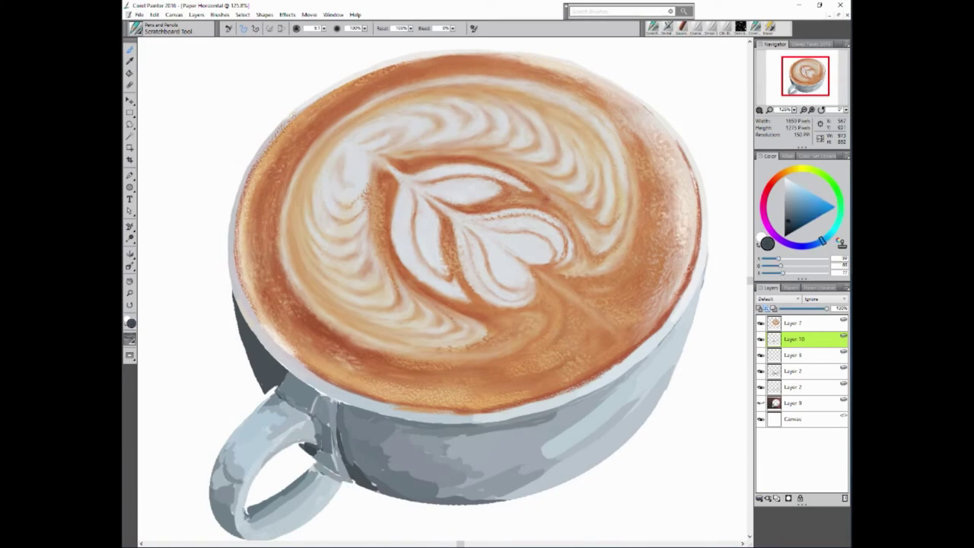
pyautogui.moveTo(362, 495); pyautogui.dragTo(501, 502)
# Layer light grey-blue and grey shading strokes across the cup body and its lower part.
pyautogui.keyDown('alt'); pyautogui.click(533, 487); pyautogui.keyUp('alt')
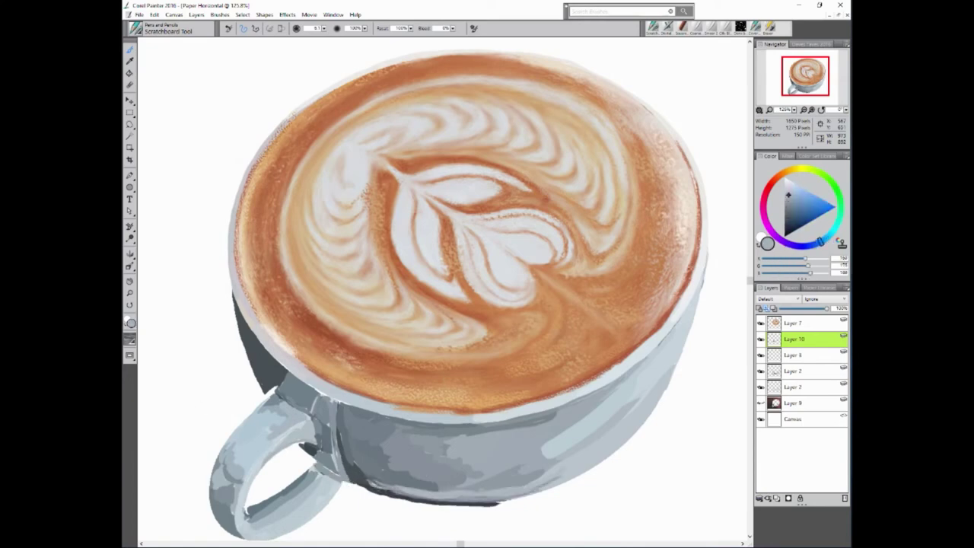
pyautogui.moveTo(378, 477); pyautogui.dragTo(560, 461)
pyautogui.keyDown('alt'); pyautogui.click(378, 380); pyautogui.keyUp('alt')
pyautogui.moveTo(417, 479); pyautogui.dragTo(566, 445)
pyautogui.moveTo(624, 380); pyautogui.dragTo(443, 428)
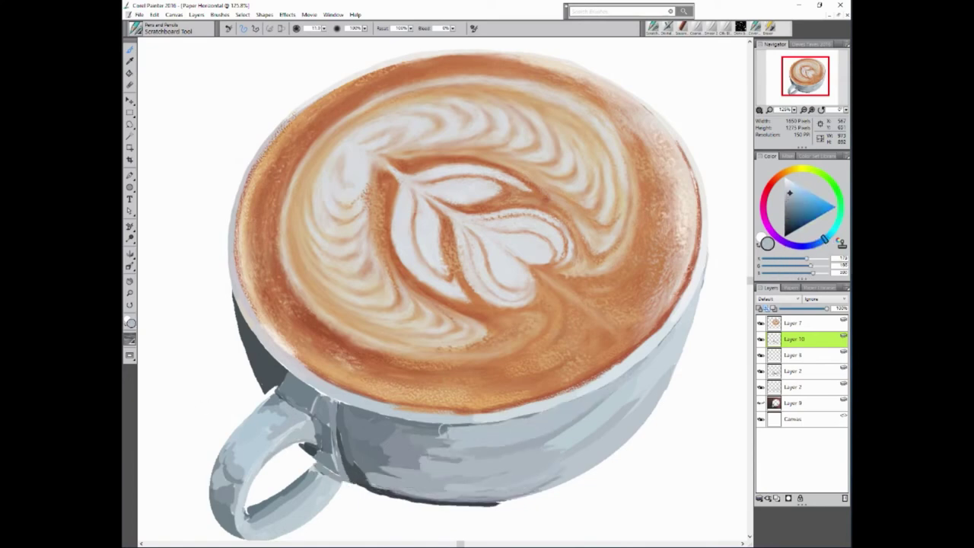
pyautogui.keyDown('alt'); pyautogui.click(426, 434); pyautogui.keyUp('alt')
pyautogui.moveTo(373, 438); pyautogui.dragTo(525, 423)
pyautogui.keyDown('alt'); pyautogui.click(411, 472); pyautogui.keyUp('alt')
pyautogui.moveTo(369, 479); pyautogui.dragTo(521, 498)
pyautogui.keyDown('alt'); pyautogui.click(491, 498); pyautogui.keyUp('alt')
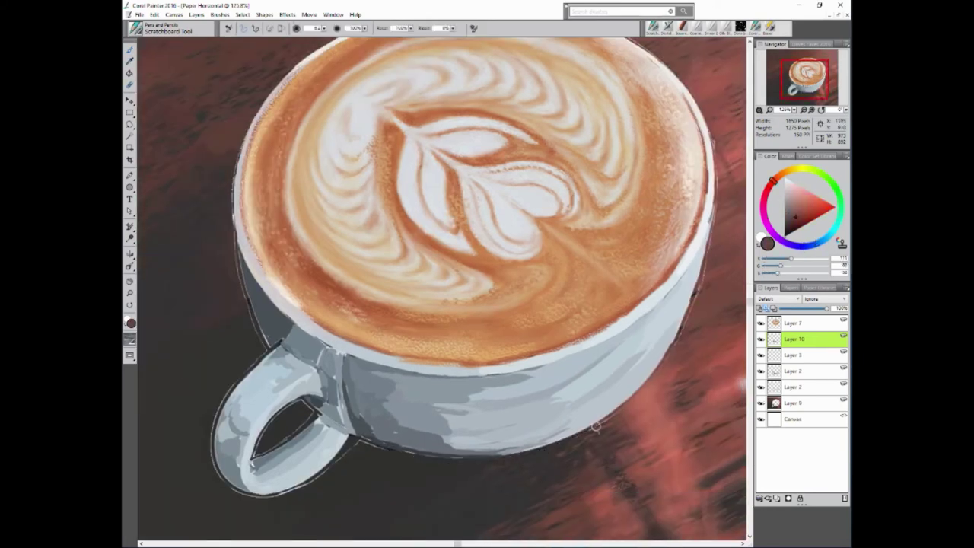
# Zoom in on the rim and paint a thin redder-brown outline along the top and left edge.
pyautogui.keyDown('alt'); pyautogui.click(687, 312); pyautogui.keyUp('alt')
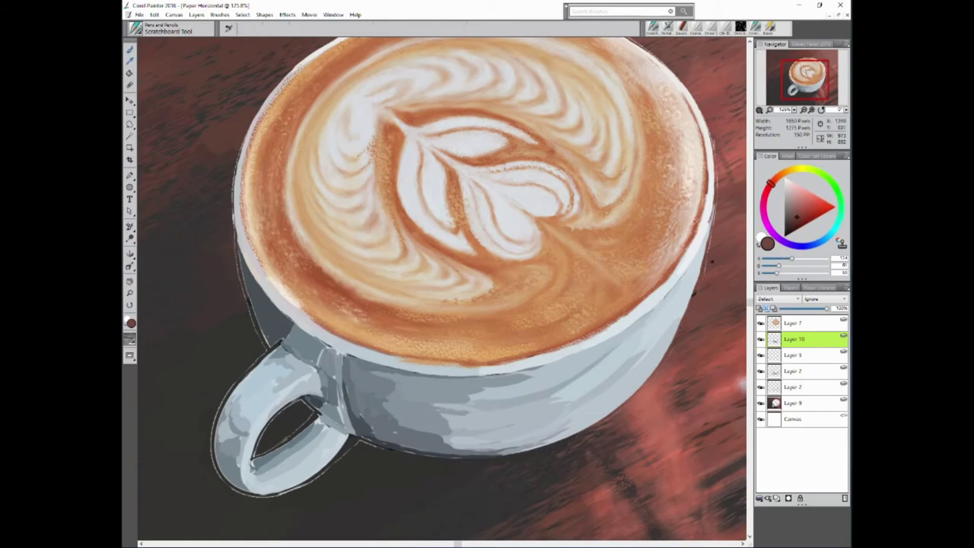
pyautogui.keyDown('alt'); pyautogui.click(719, 157); pyautogui.keyUp('alt')
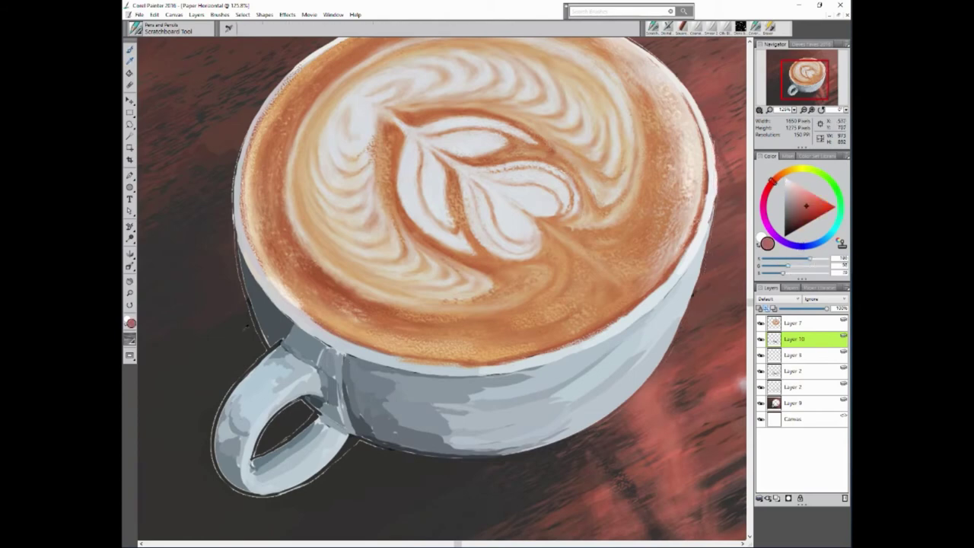
pyautogui.moveTo(234, 221); pyautogui.dragTo(163, 273)
pyautogui.keyDown('alt'); pyautogui.click(166, 250); pyautogui.keyUp('alt')
pyautogui.keyDown('alt'); pyautogui.click(225, 173); pyautogui.keyUp('alt')
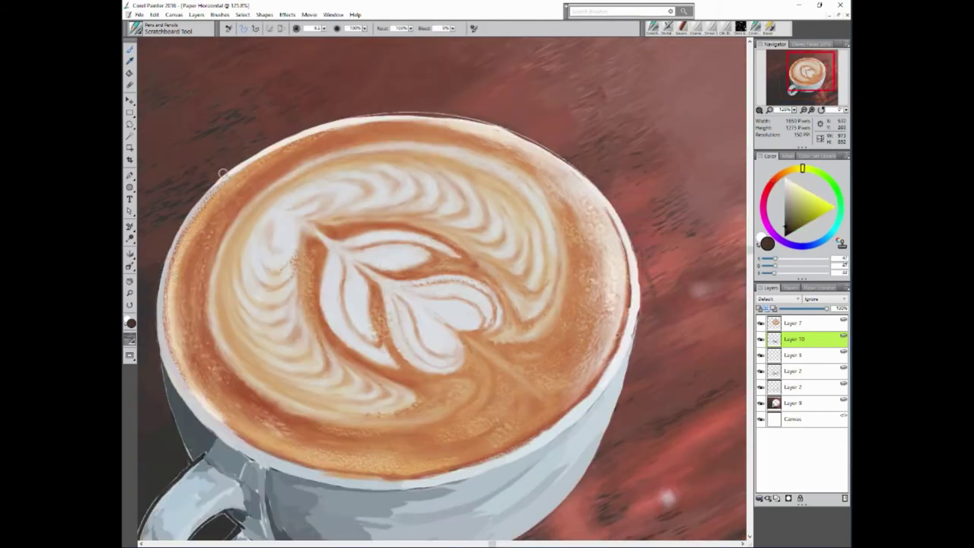
pyautogui.moveTo(243, 160); pyautogui.dragTo(426, 114)
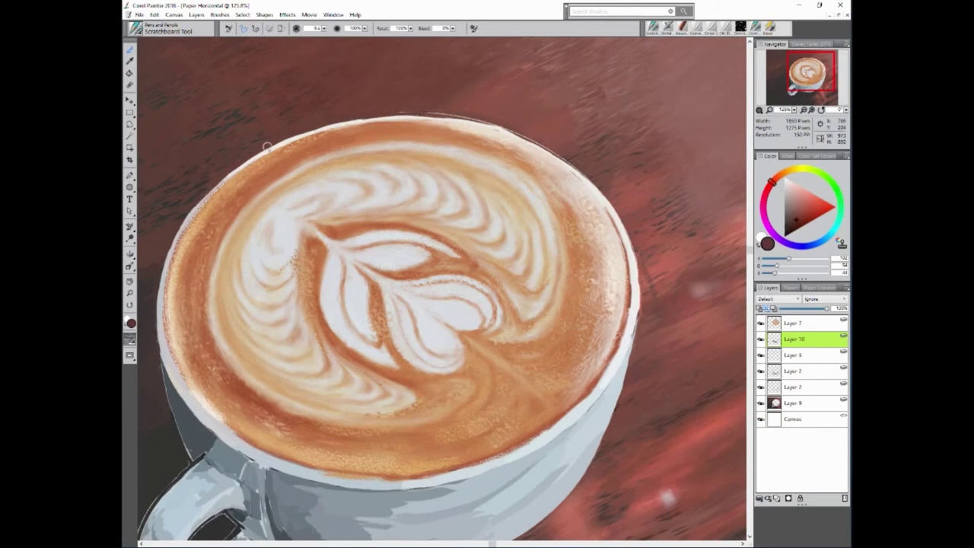
pyautogui.moveTo(358, 118); pyautogui.dragTo(169, 246)
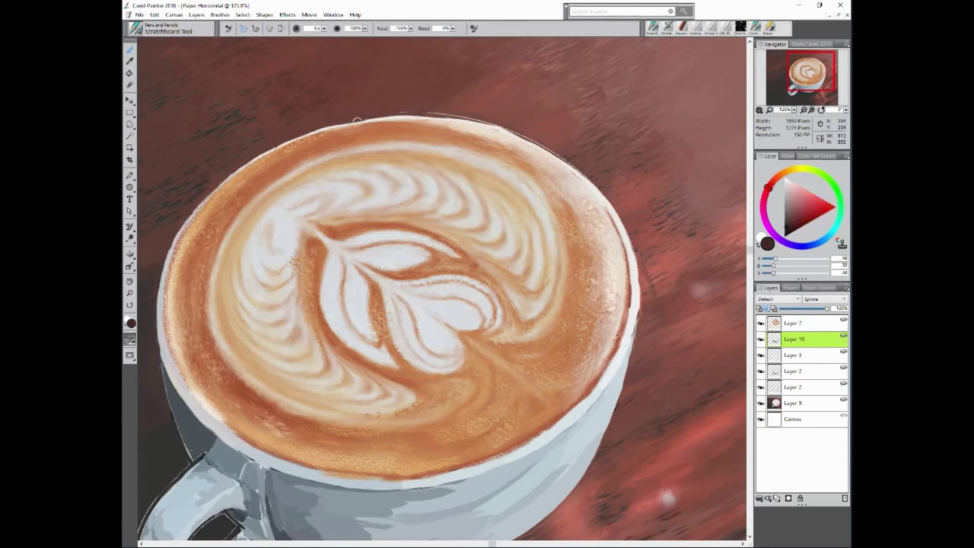
# Cover the dark rim line at the right with a lighter red-brown.
pyautogui.keyDown('alt'); pyautogui.click(191, 209); pyautogui.keyUp('alt')
pyautogui.moveTo(506, 124); pyautogui.dragTo(589, 167)
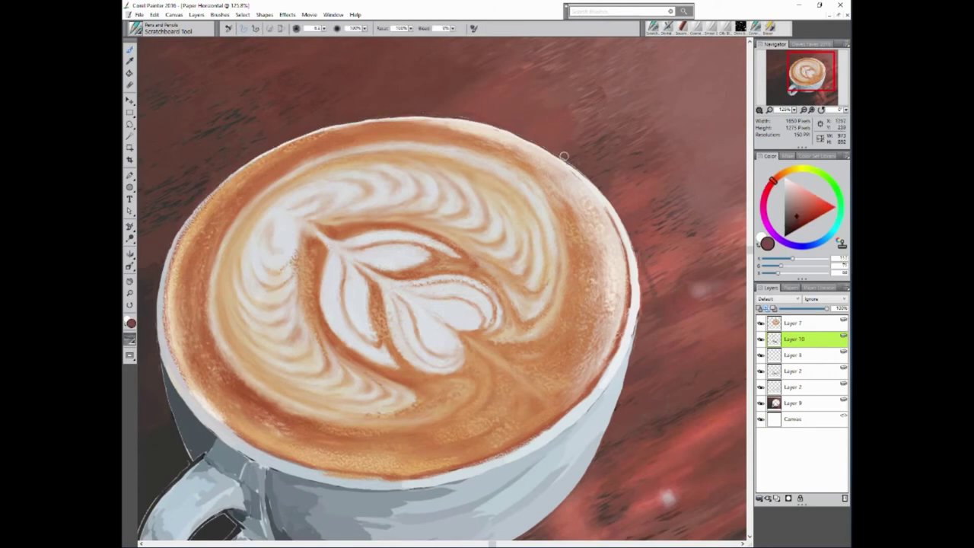
pyautogui.keyDown('alt'); pyautogui.click(720, 240); pyautogui.keyUp('alt')
pyautogui.scroll(-3, 720, 240)
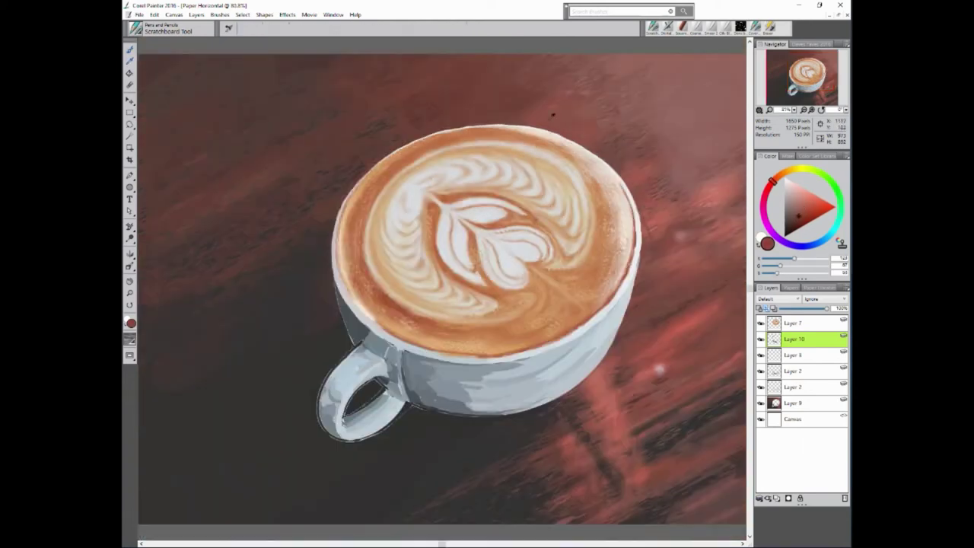
pyautogui.keyDown('alt'); pyautogui.click(516, 123); pyautogui.keyUp('alt')
pyautogui.keyDown('alt'); pyautogui.click(297, 228); pyautogui.keyUp('alt')
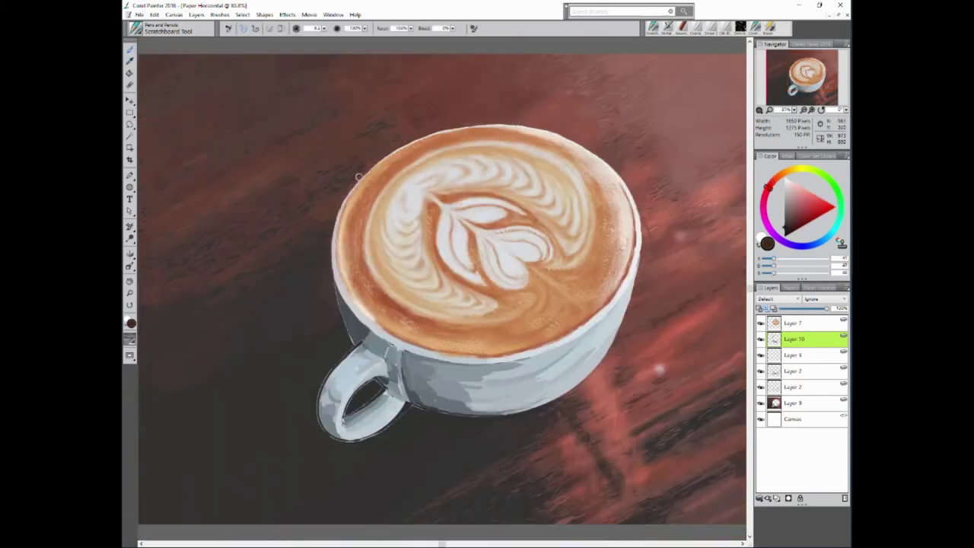
# Paint light blue-grey strokes on the handle and inside the handle opening.
pyautogui.keyDown('alt'); pyautogui.click(339, 305); pyautogui.keyUp('alt')
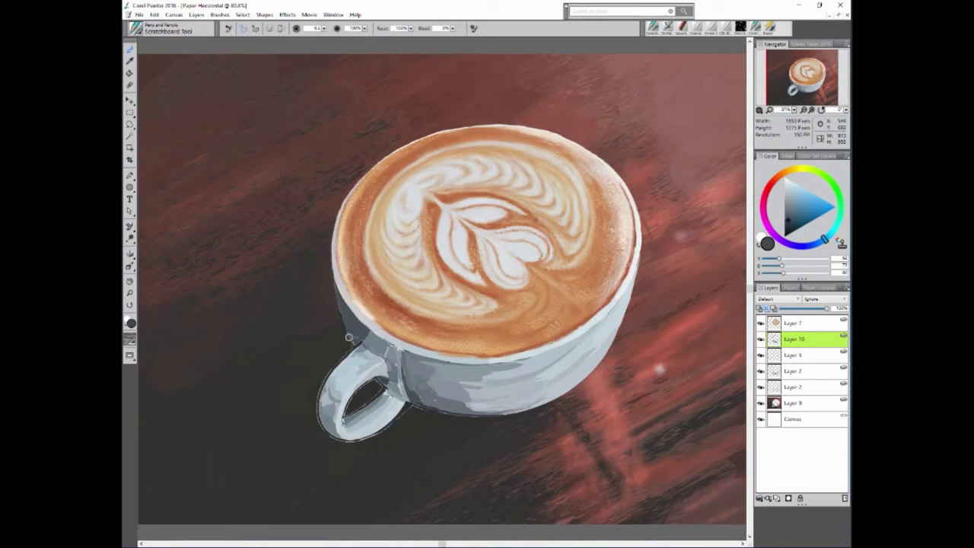
pyautogui.keyDown('alt'); pyautogui.click(352, 340); pyautogui.keyUp('alt')
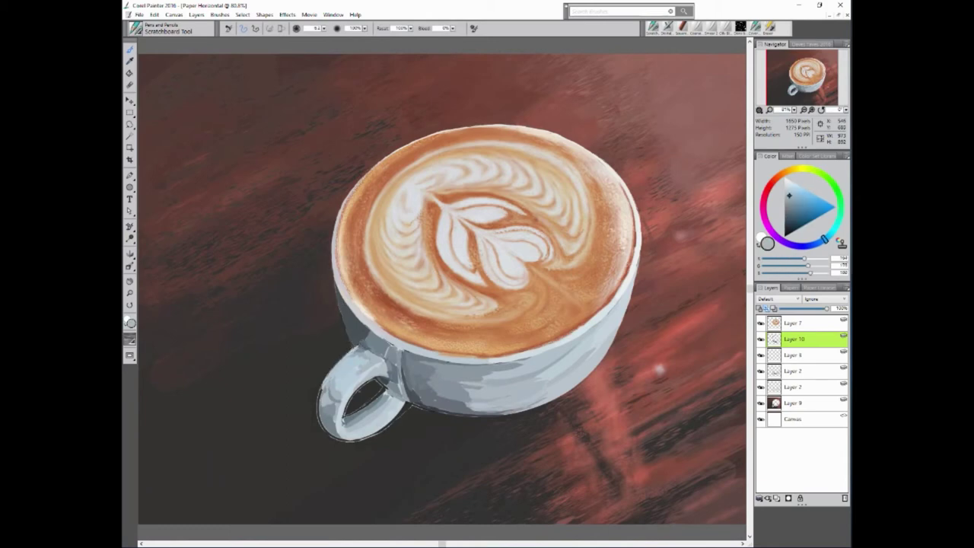
pyautogui.keyDown('alt'); pyautogui.click(320, 387); pyautogui.keyUp('alt')
pyautogui.moveTo(319, 418)
pyautogui.mouseDown()
pyautogui.moveTo(342, 440)
pyautogui.moveTo(400, 415)
pyautogui.mouseUp()
pyautogui.keyDown('alt'); pyautogui.click(358, 427); pyautogui.keyUp('alt')
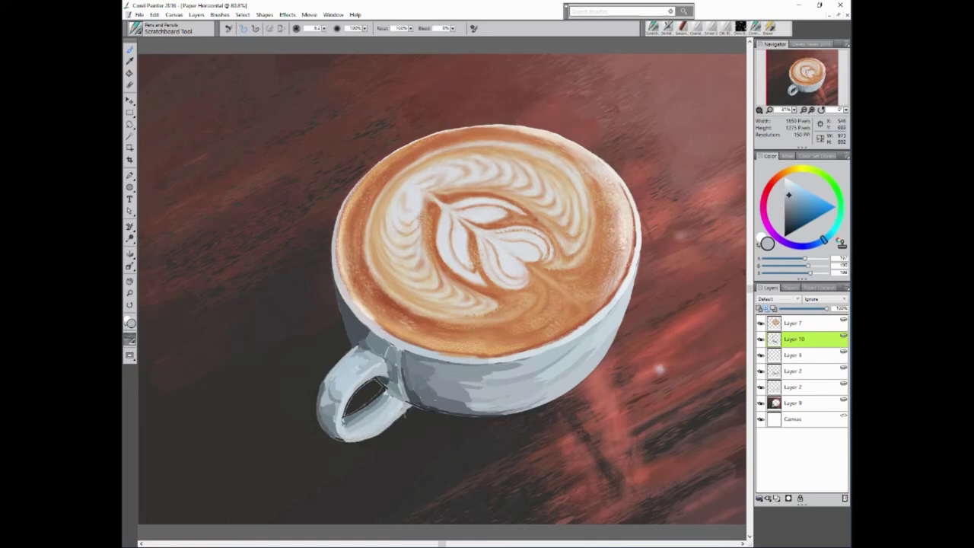
pyautogui.keyDown('alt'); pyautogui.click(417, 409); pyautogui.keyUp('alt')
pyautogui.keyDown('alt'); pyautogui.click(404, 403); pyautogui.keyUp('alt')
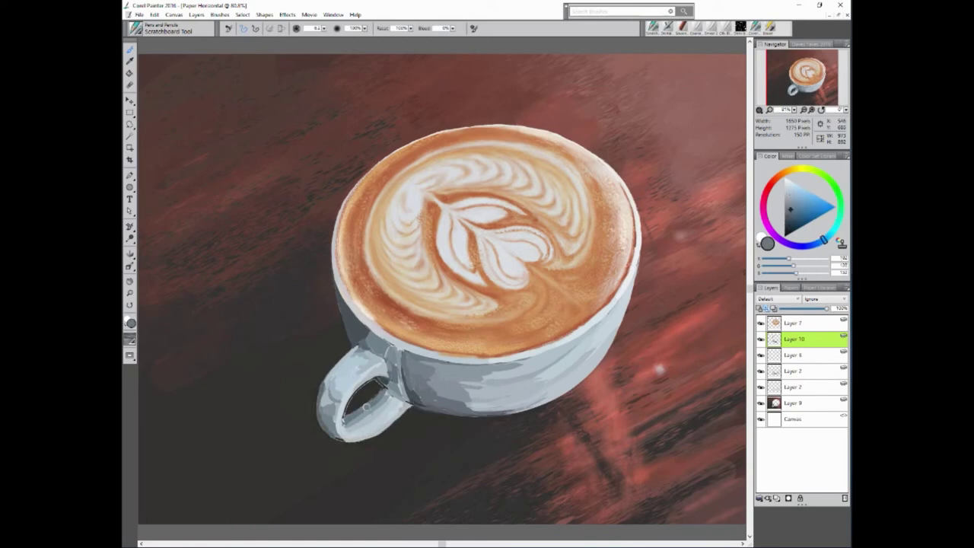
pyautogui.moveTo(384, 388)
pyautogui.mouseDown()
pyautogui.moveTo(365, 411)
pyautogui.moveTo(344, 415)
pyautogui.mouseUp()
# Sample a range of blue-grey and shadow tones from the cup body.
pyautogui.keyDown('alt'); pyautogui.click(370, 379); pyautogui.keyUp('alt')
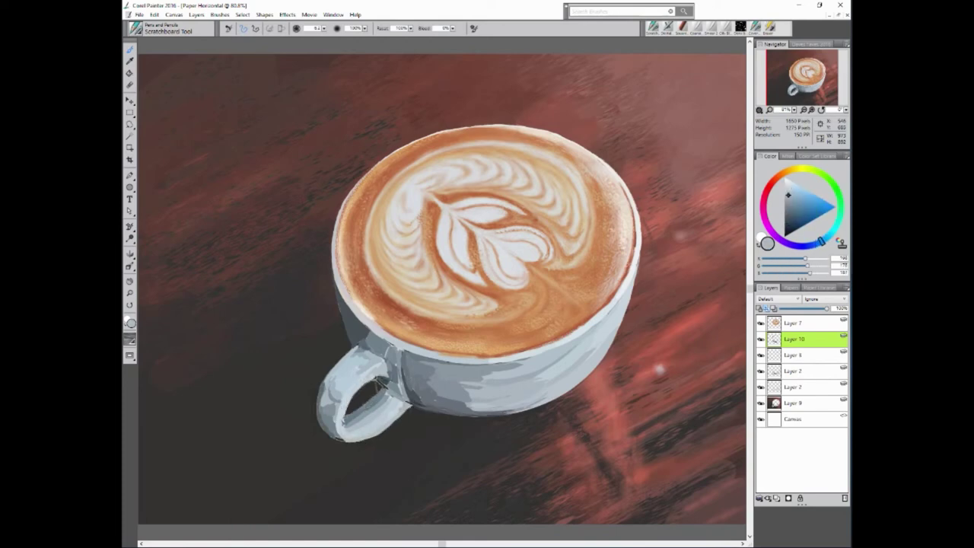
pyautogui.keyDown('alt'); pyautogui.click(384, 372); pyautogui.keyUp('alt')
pyautogui.keyDown('alt'); pyautogui.click(341, 310); pyautogui.keyUp('alt')
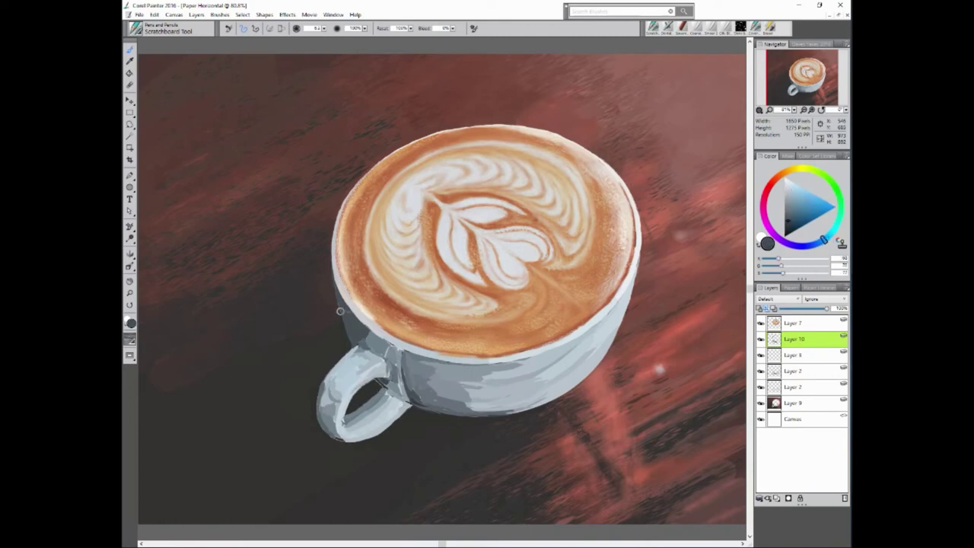
pyautogui.keyDown('alt'); pyautogui.click(377, 336); pyautogui.keyUp('alt')
pyautogui.keyDown('alt'); pyautogui.click(390, 367); pyautogui.keyUp('alt')
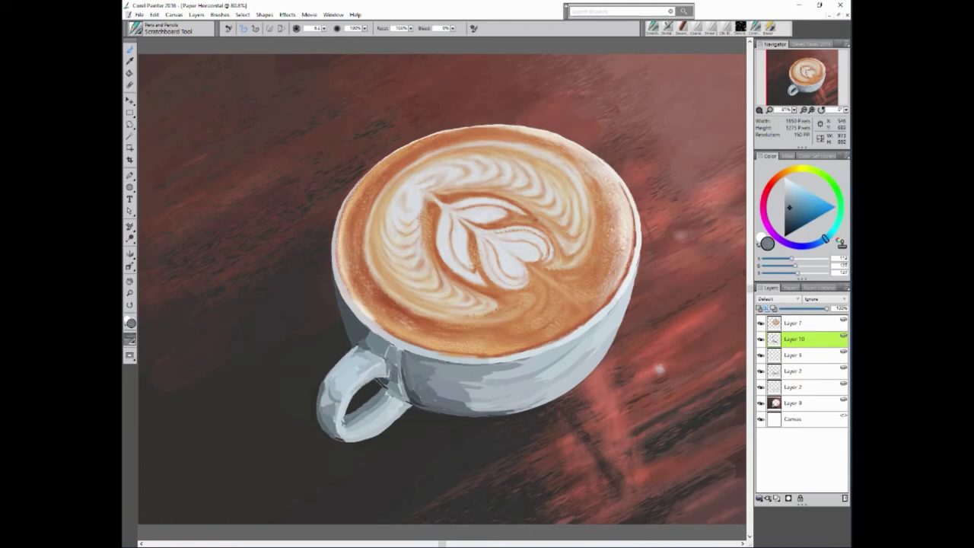
pyautogui.keyDown('alt'); pyautogui.click(397, 353); pyautogui.keyUp('alt')
pyautogui.keyDown('alt'); pyautogui.click(437, 407); pyautogui.keyUp('alt')
pyautogui.keyDown('alt'); pyautogui.click(495, 430); pyautogui.keyUp('alt')
pyautogui.keyDown('alt'); pyautogui.click(403, 443); pyautogui.keyUp('alt')
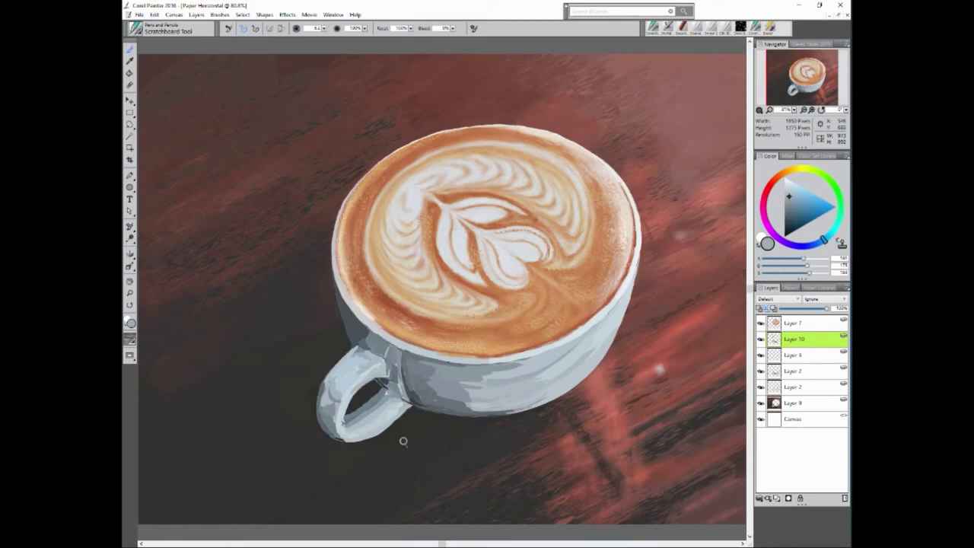
pyautogui.keyDown('alt'); pyautogui.click(347, 421); pyautogui.keyUp('alt')
pyautogui.keyDown('alt'); pyautogui.click(400, 432); pyautogui.keyUp('alt')
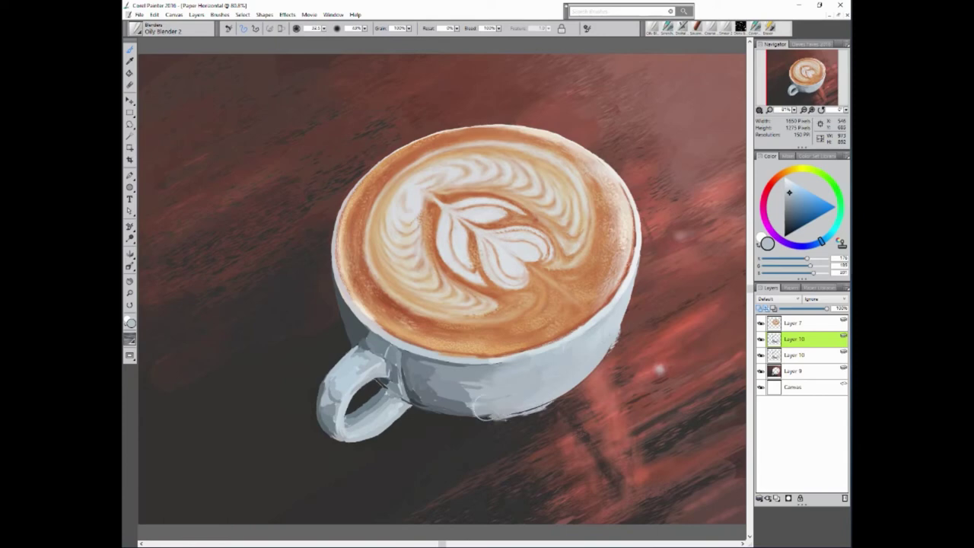
# Smooth the cup's lower body, handle join and left rim with Oily Blender 2, then activate Layer 7.
pyautogui.moveTo(563, 397)
pyautogui.mouseDown()
pyautogui.moveTo(487, 415)
pyautogui.moveTo(446, 372)
pyautogui.moveTo(424, 373)
pyautogui.moveTo(413, 356)
pyautogui.mouseUp()
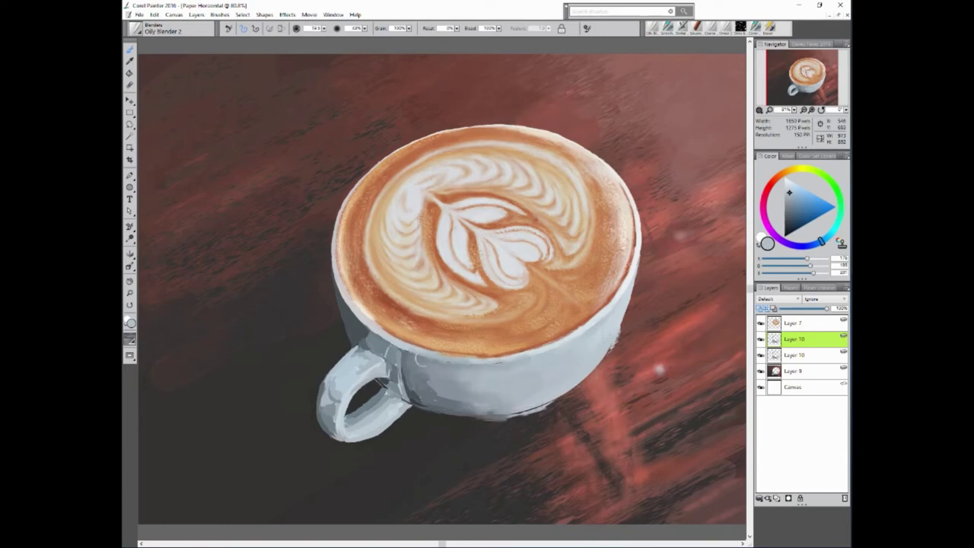
pyautogui.moveTo(453, 399); pyautogui.dragTo(426, 401)
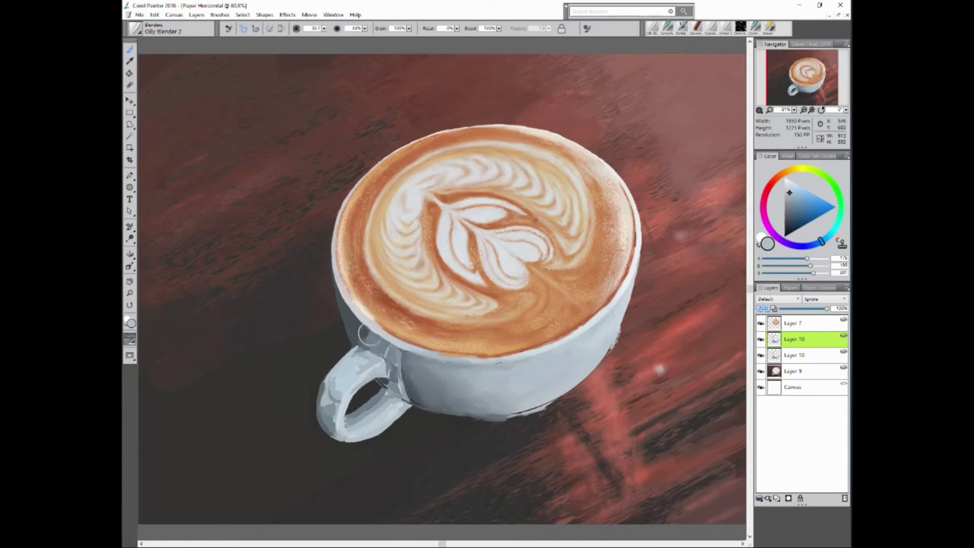
pyautogui.moveTo(400, 351)
pyautogui.mouseDown()
pyautogui.moveTo(421, 370)
pyautogui.moveTo(401, 390)
pyautogui.moveTo(392, 358)
pyautogui.moveTo(362, 367)
pyautogui.moveTo(358, 399)
pyautogui.moveTo(315, 419)
pyautogui.moveTo(322, 386)
pyautogui.moveTo(335, 438)
pyautogui.moveTo(328, 419)
pyautogui.moveTo(348, 407)
pyautogui.mouseUp()
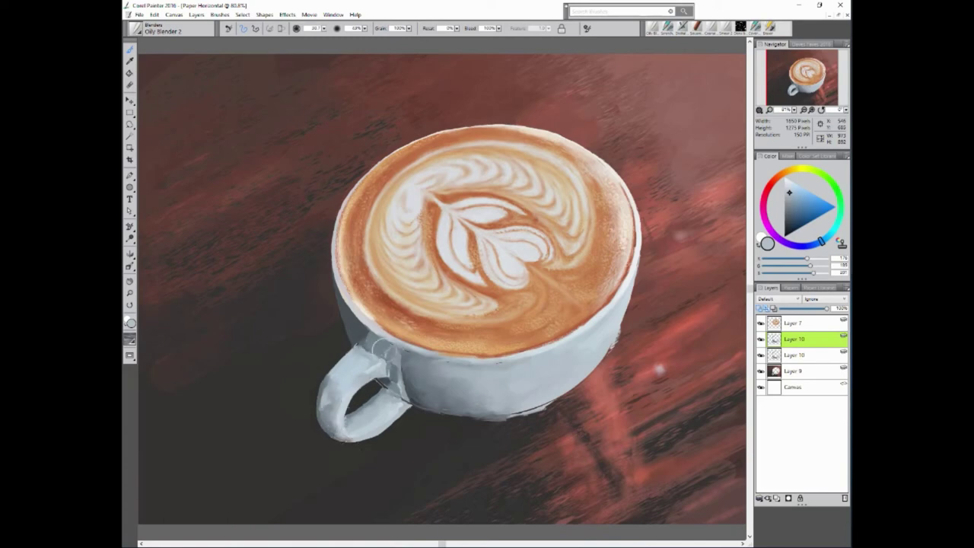
pyautogui.moveTo(355, 316)
pyautogui.mouseDown()
pyautogui.moveTo(333, 275)
pyautogui.moveTo(367, 326)
pyautogui.mouseUp()
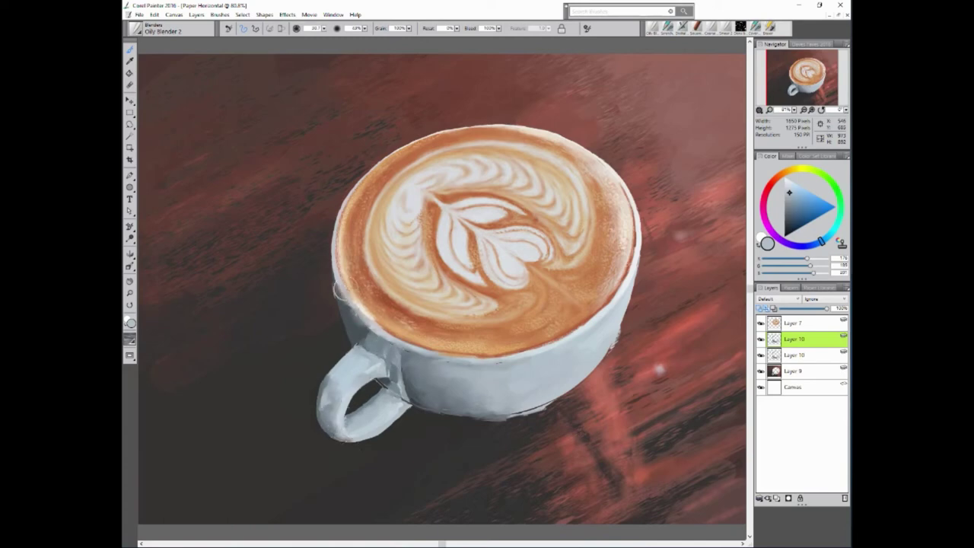
pyautogui.press('d')
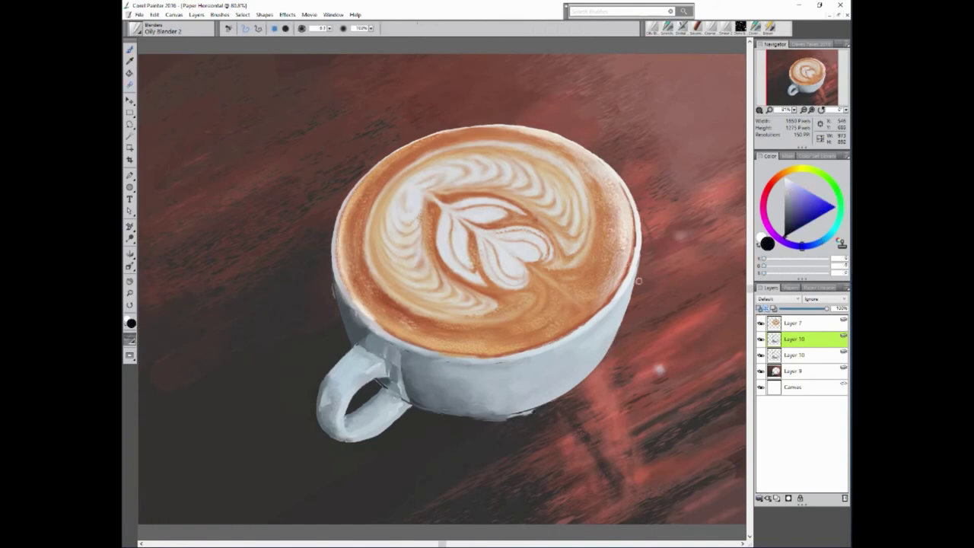
pyautogui.click(784, 322)
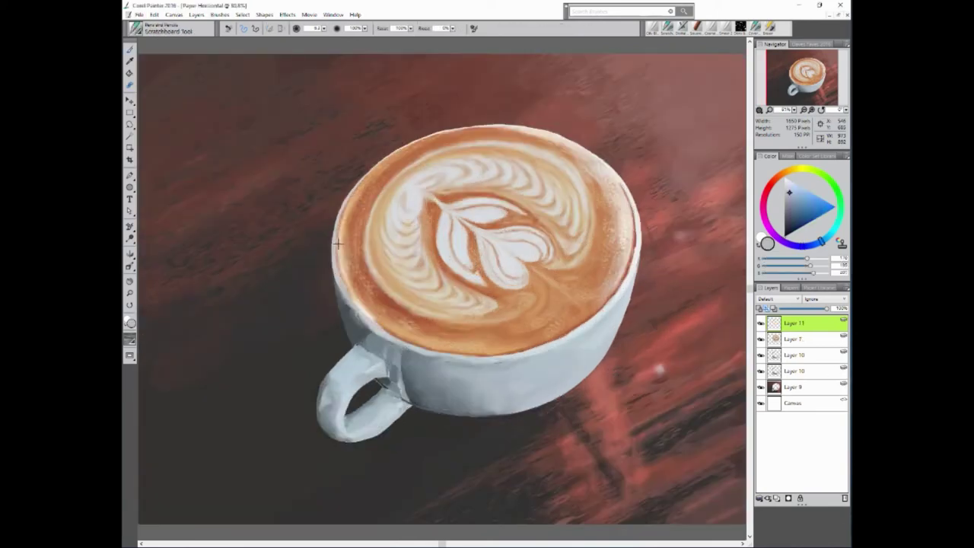
# Paint a dark line along the cup's left rim and sample dark brown tones.
pyautogui.moveTo(333, 277); pyautogui.dragTo(363, 326)
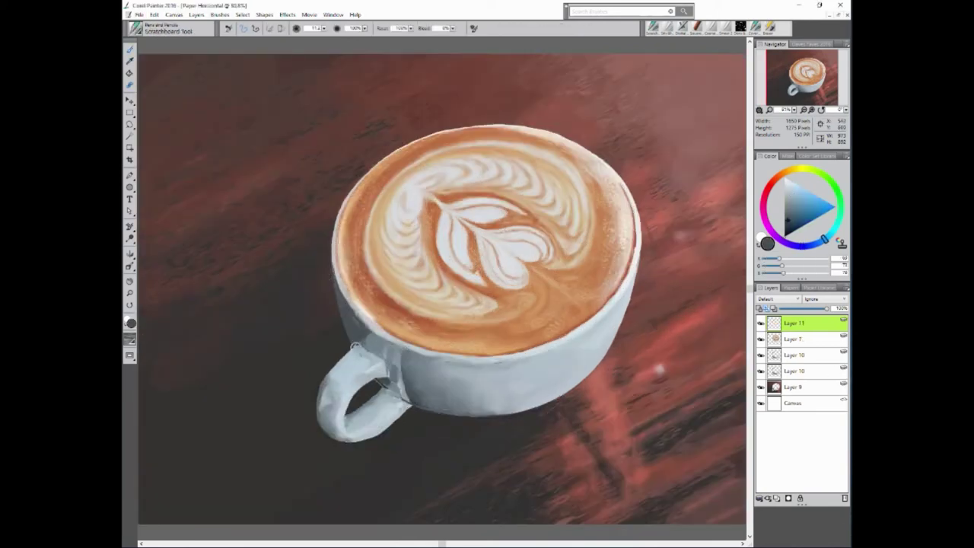
pyautogui.keyDown('alt'); pyautogui.click(397, 378); pyautogui.keyUp('alt')
pyautogui.keyDown('alt'); pyautogui.click(392, 370); pyautogui.keyUp('alt')
pyautogui.keyDown('alt'); pyautogui.click(369, 396); pyautogui.keyUp('alt')
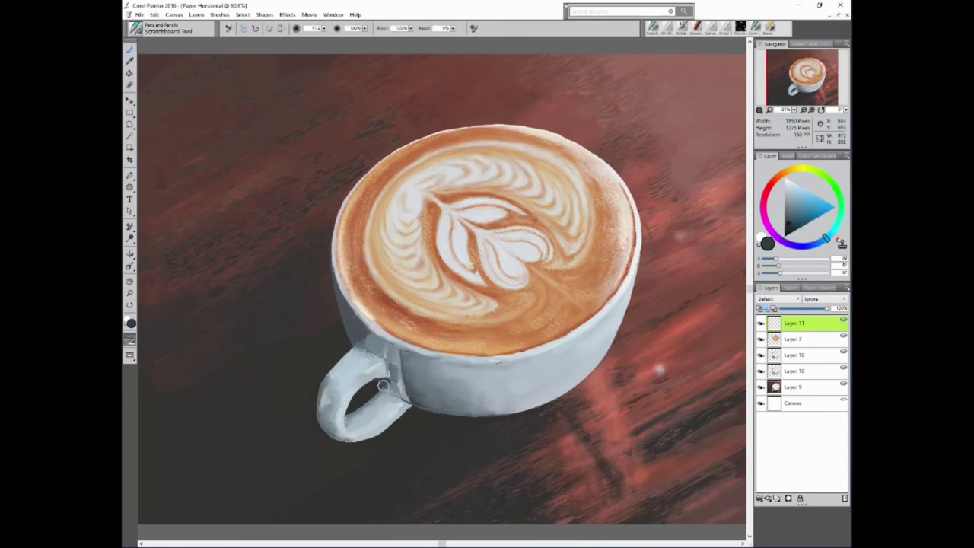
pyautogui.keyDown('alt'); pyautogui.click(393, 428); pyautogui.keyUp('alt')
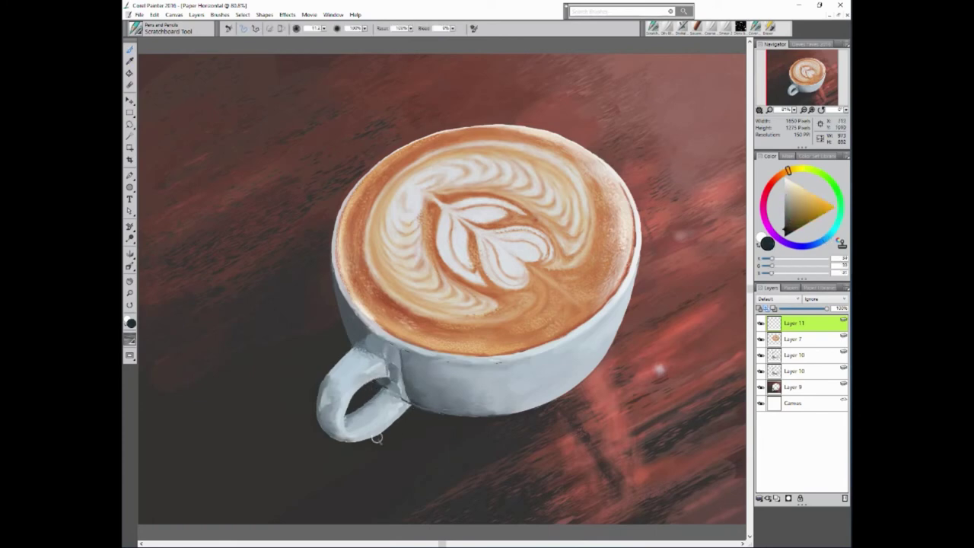
pyautogui.keyDown('alt'); pyautogui.click(372, 394); pyautogui.keyUp('alt')
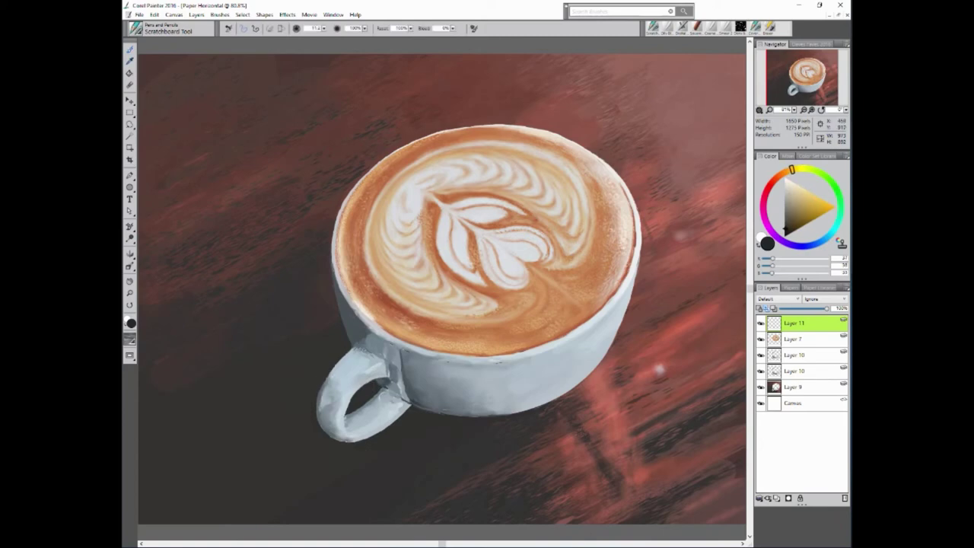
# Sample light and darker blue-grey tones from the cup and its handle.
pyautogui.keyDown('alt'); pyautogui.click(324, 407); pyautogui.keyUp('alt')
pyautogui.keyDown('alt'); pyautogui.click(318, 397); pyautogui.keyUp('alt')
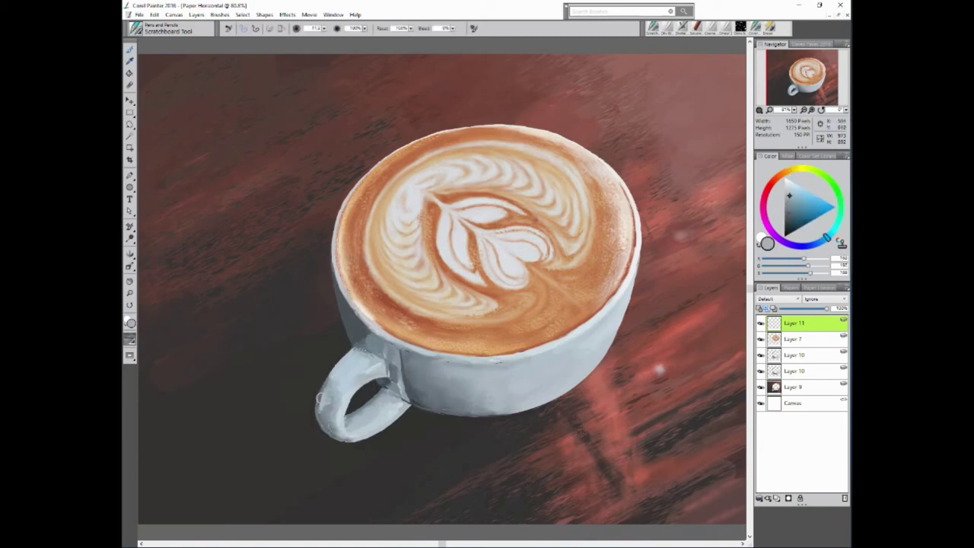
pyautogui.keyDown('alt'); pyautogui.click(361, 405); pyautogui.keyUp('alt')
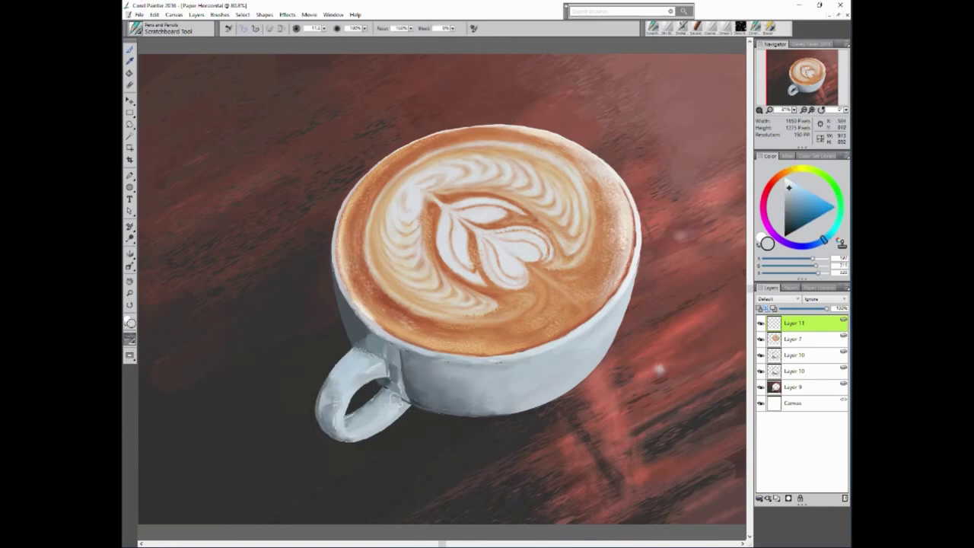
pyautogui.keyDown('alt'); pyautogui.click(362, 321); pyautogui.keyUp('alt')
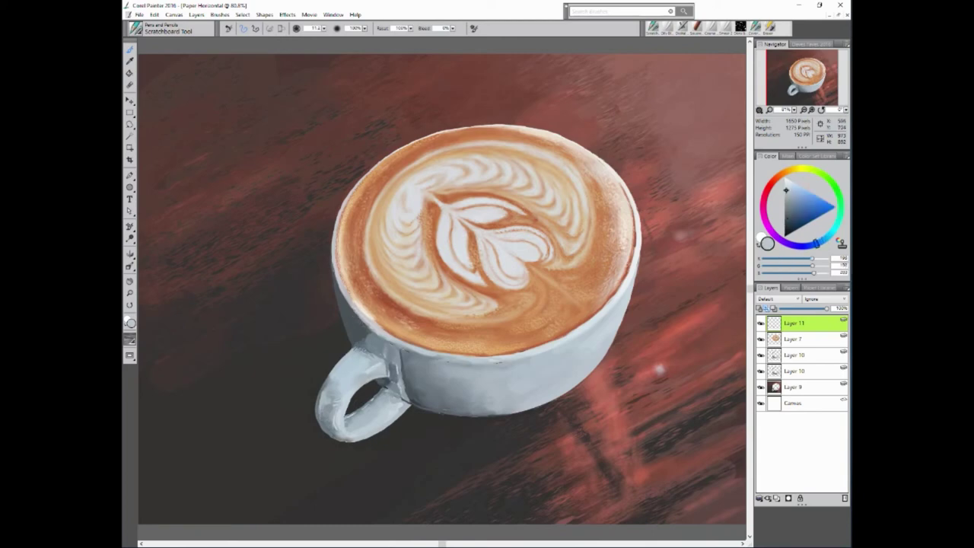
pyautogui.keyDown('alt'); pyautogui.click(375, 163); pyautogui.keyUp('alt')
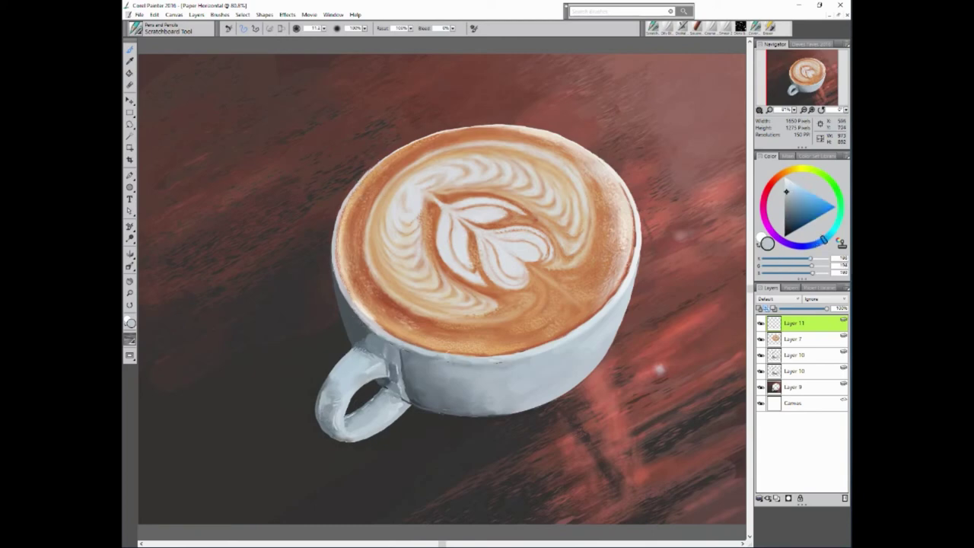
pyautogui.keyDown('alt'); pyautogui.click(449, 352); pyautogui.keyUp('alt')
pyautogui.keyDown('alt'); pyautogui.click(363, 337); pyautogui.keyUp('alt')
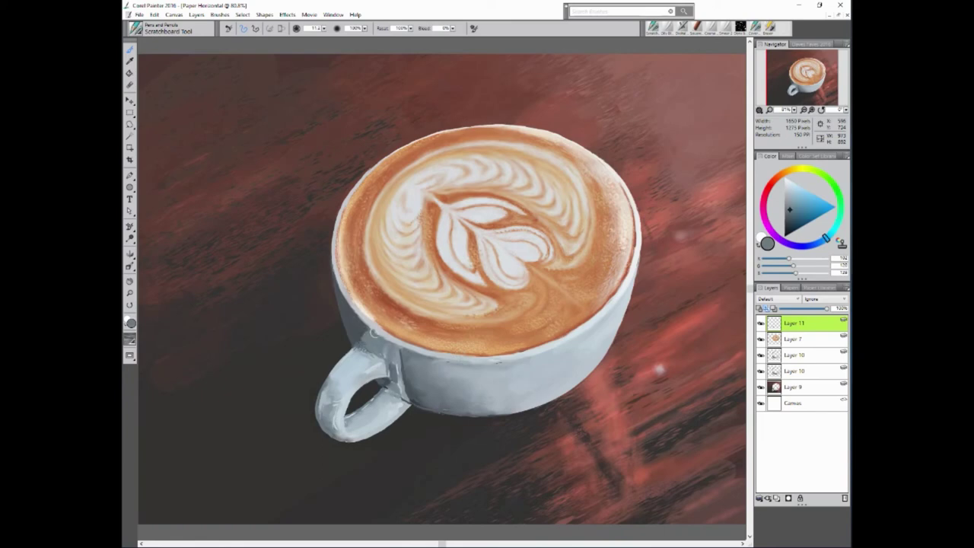
# Sample orange-brown and light cream colours from the coffee and foam.
pyautogui.keyDown('alt'); pyautogui.click(373, 333); pyautogui.keyUp('alt')
pyautogui.keyDown('alt'); pyautogui.click(449, 364); pyautogui.keyUp('alt')
pyautogui.keyDown('alt'); pyautogui.click(503, 350); pyautogui.keyUp('alt')
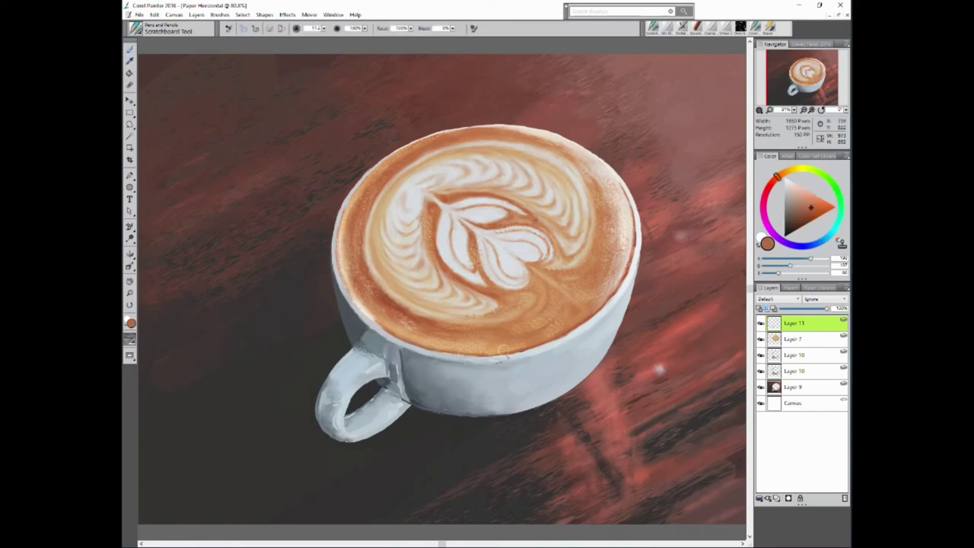
pyautogui.keyDown('alt'); pyautogui.click(505, 341); pyautogui.keyUp('alt')
pyautogui.keyDown('alt'); pyautogui.click(558, 312); pyautogui.keyUp('alt')
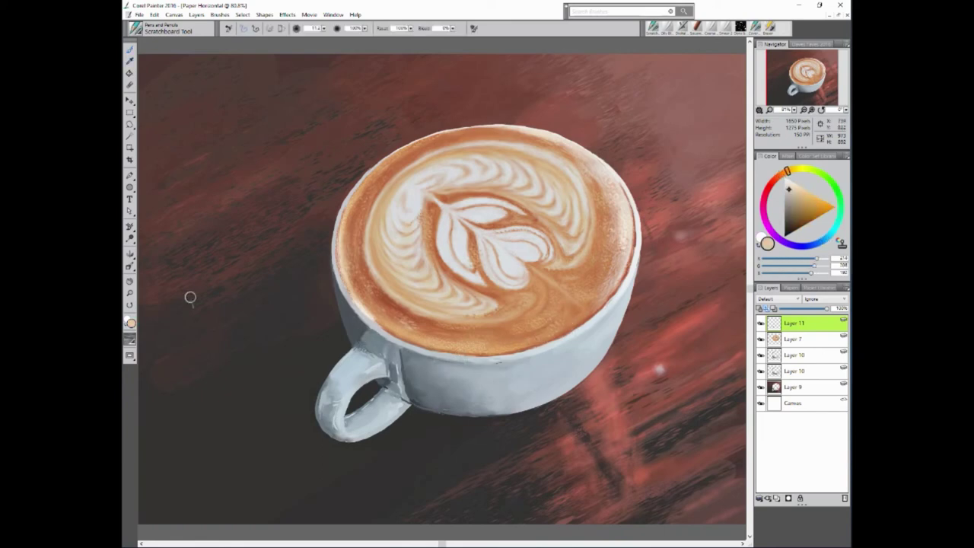
# Sample near-white, peach and blue-grey tones for cup highlights and shadow.
pyautogui.keyDown('alt'); pyautogui.click(419, 198); pyautogui.keyUp('alt')
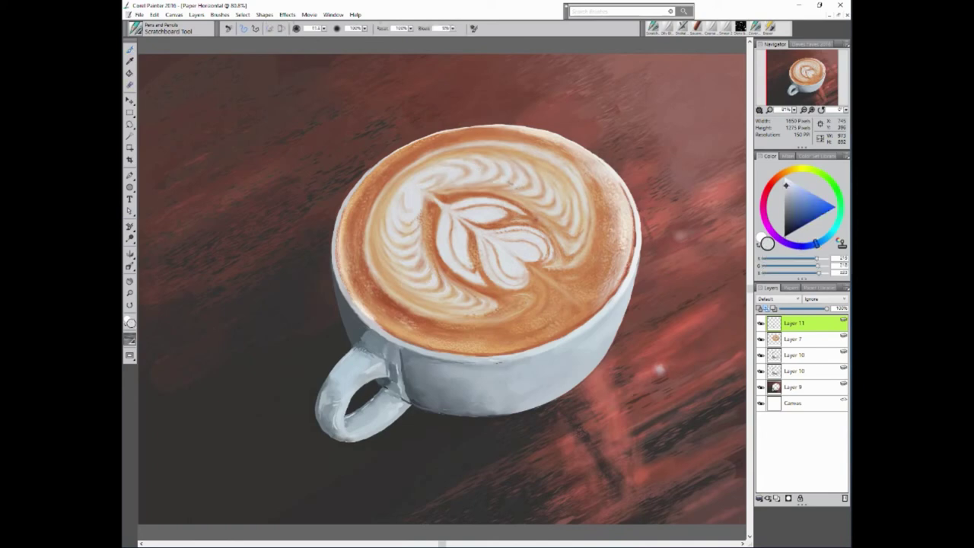
pyautogui.keyDown('alt'); pyautogui.click(440, 182); pyautogui.keyUp('alt')
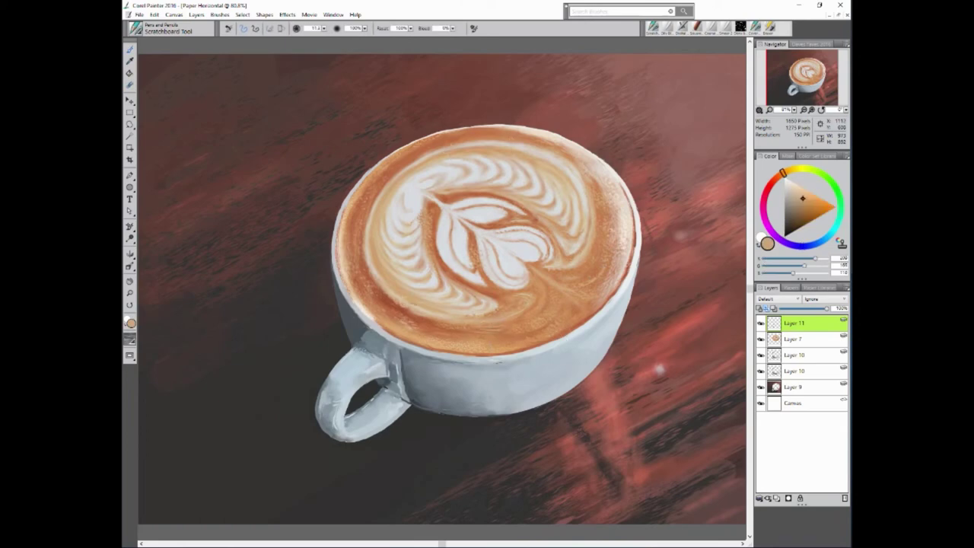
pyautogui.keyDown('alt'); pyautogui.click(538, 356); pyautogui.keyUp('alt')
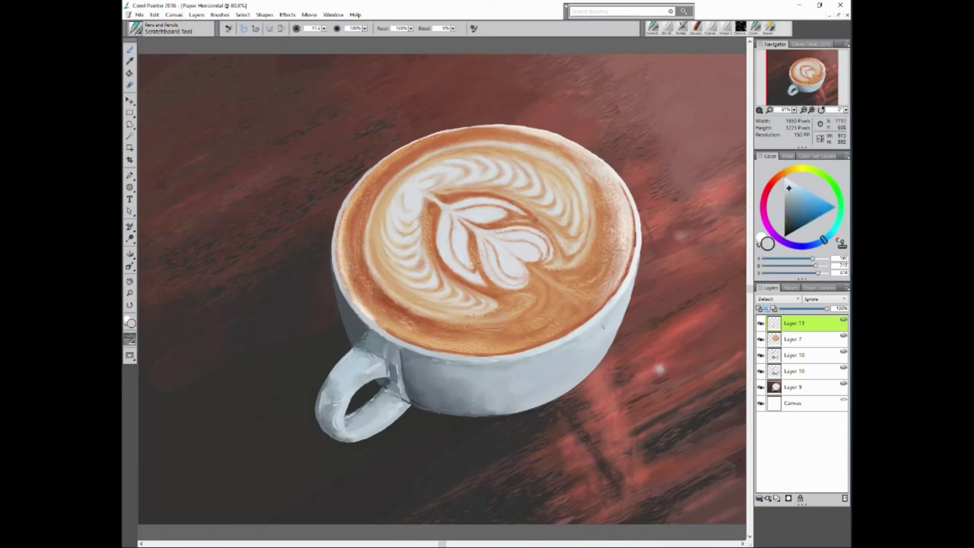
pyautogui.keyDown('alt'); pyautogui.click(635, 245); pyautogui.keyUp('alt')
pyautogui.keyDown('alt'); pyautogui.click(395, 385); pyautogui.keyUp('alt')
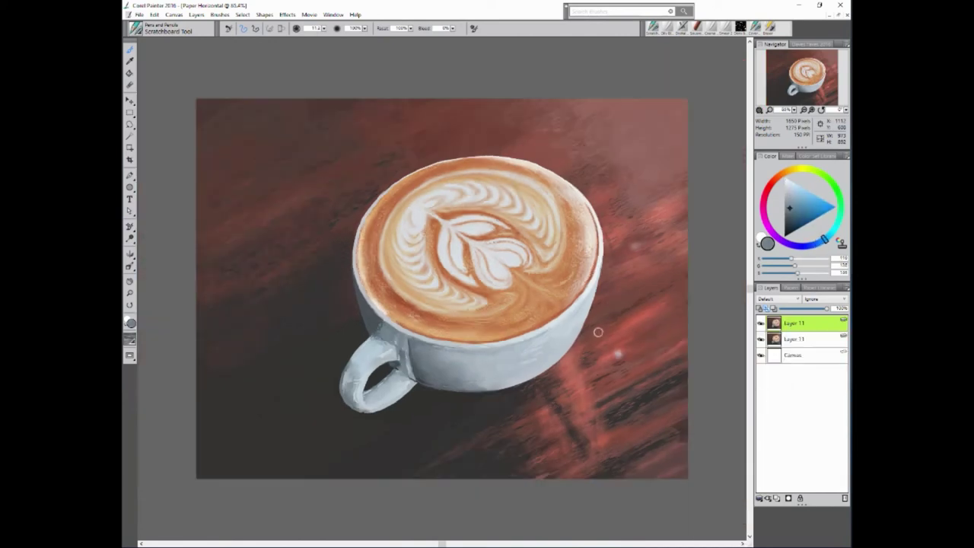
# Select the Smear 2 blender at 78% opacity and size about 9.
pyautogui.click(811, 43)
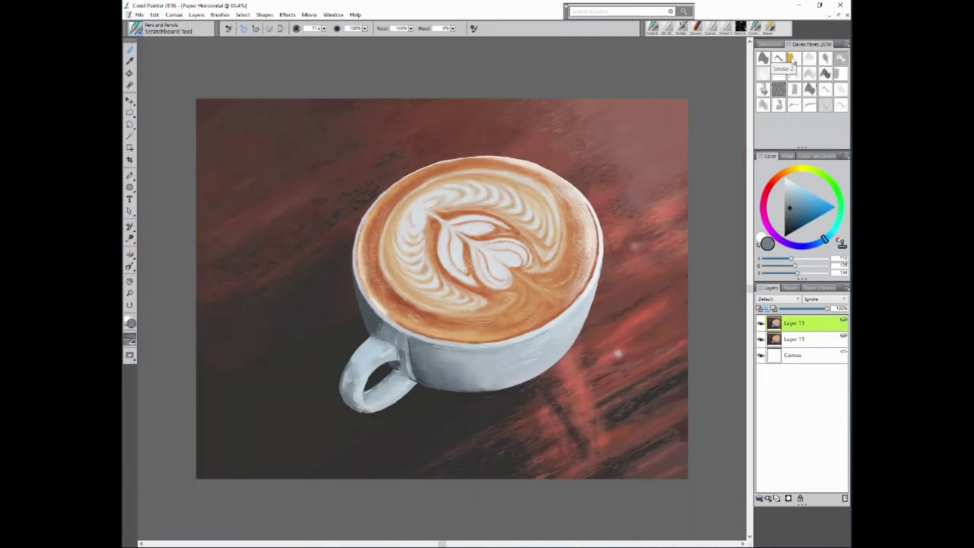
pyautogui.click(795, 61)
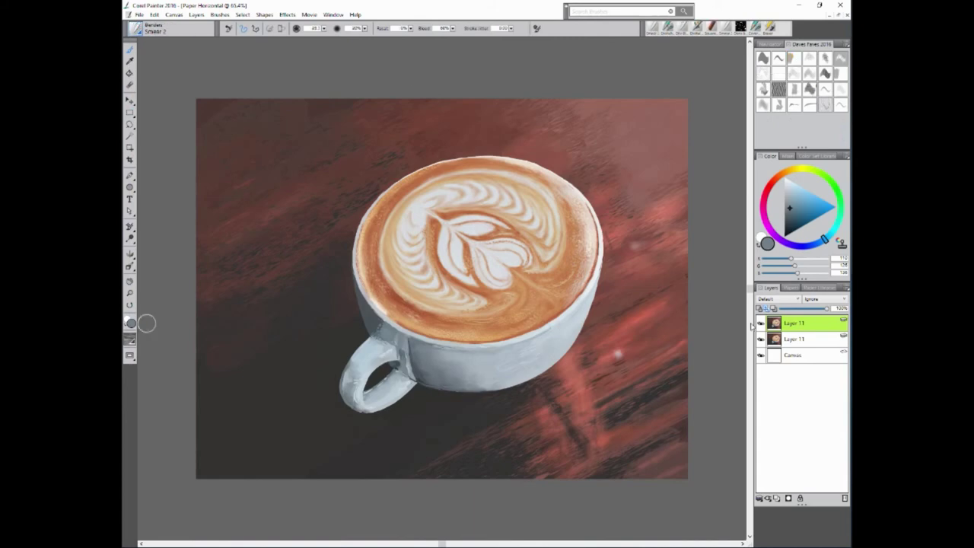
pyautogui.press('7')
pyautogui.press('8')
pyautogui.press('[')
pyautogui.press('[')
pyautogui.press('[')
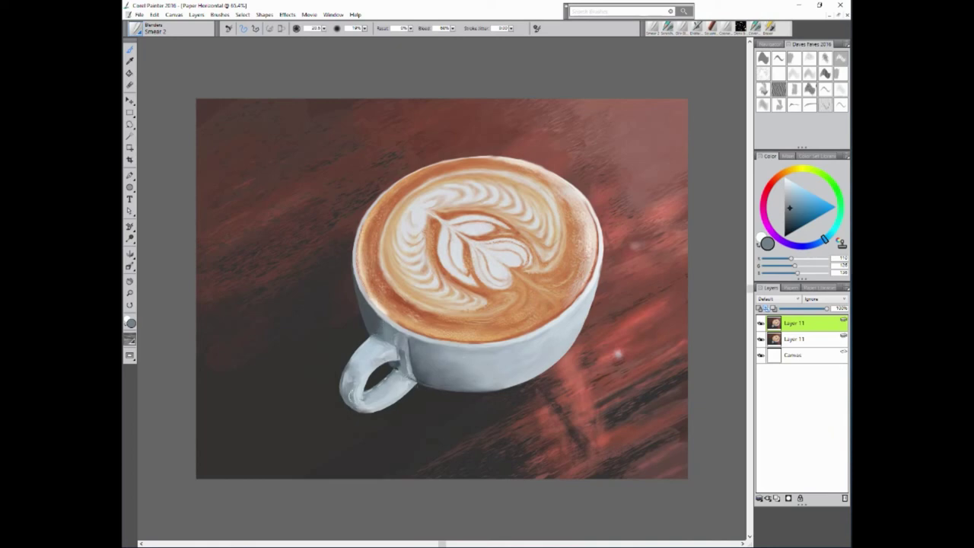
# Switch to a slightly smaller grainy blender and add a new empty layer on top.
pyautogui.click(764, 104)
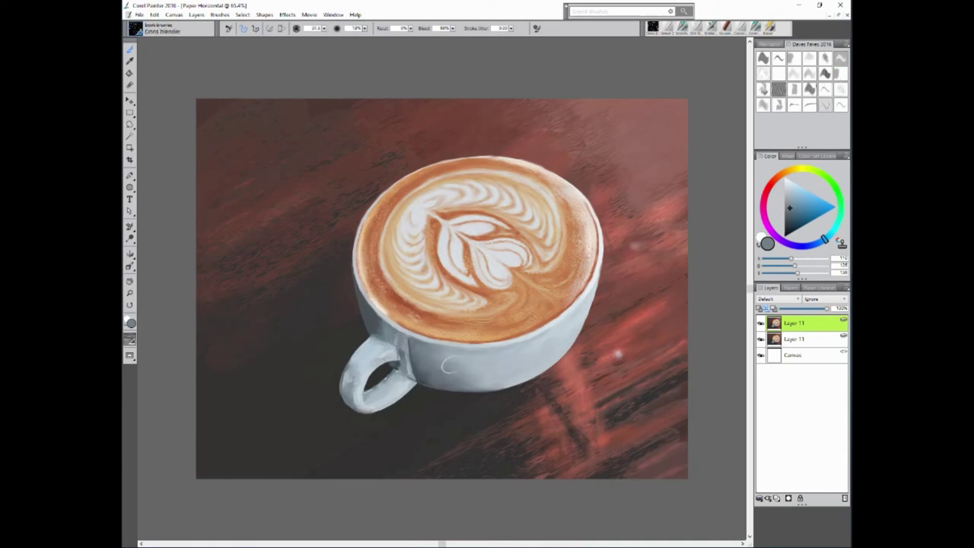
pyautogui.press('[')
pyautogui.click(789, 498)
pyautogui.click(668, 26)
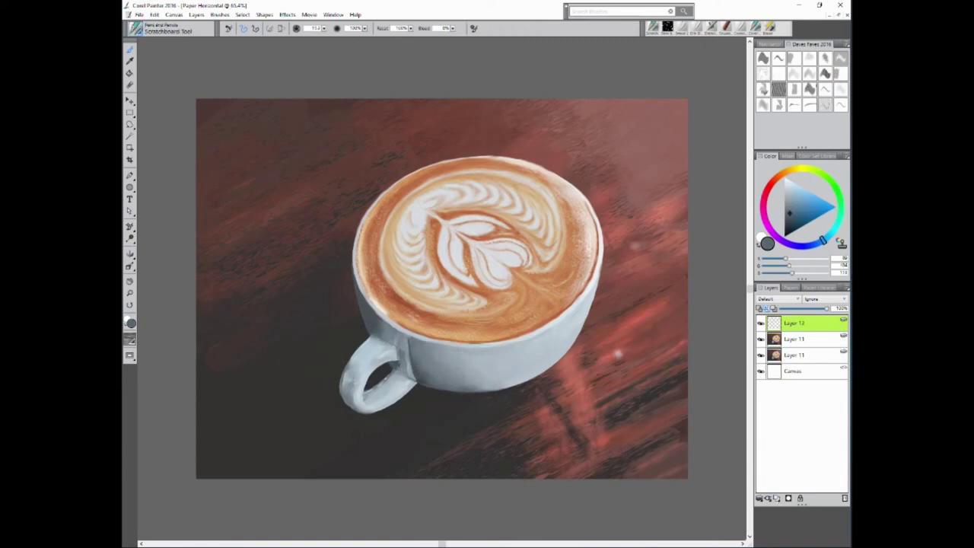
# Sample grey-blue cup tones and smooth the cup's lower front with Oily Blender 2.
pyautogui.keyDown('alt'); pyautogui.click(379, 328); pyautogui.keyUp('alt')
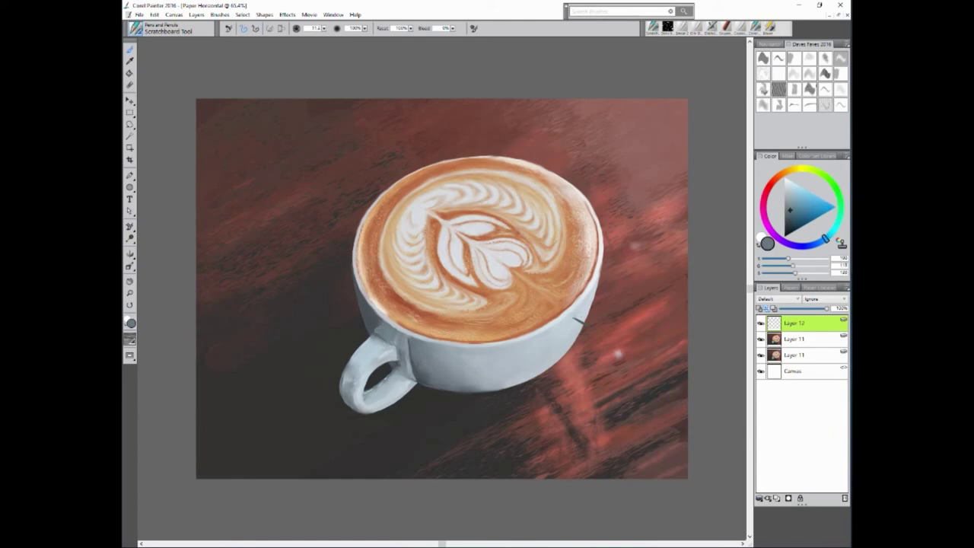
pyautogui.keyDown('alt'); pyautogui.click(420, 368); pyautogui.keyUp('alt')
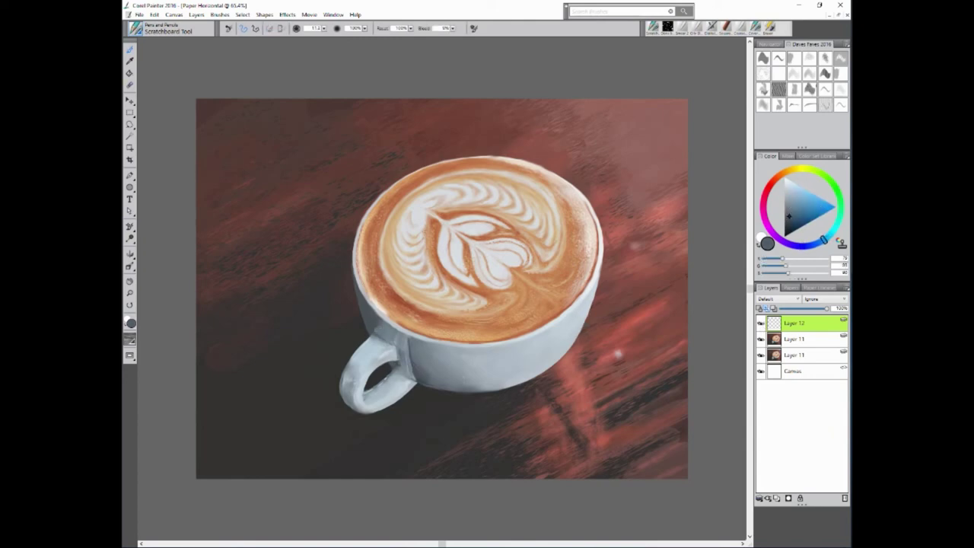
pyautogui.keyDown('alt'); pyautogui.click(350, 387); pyautogui.keyUp('alt')
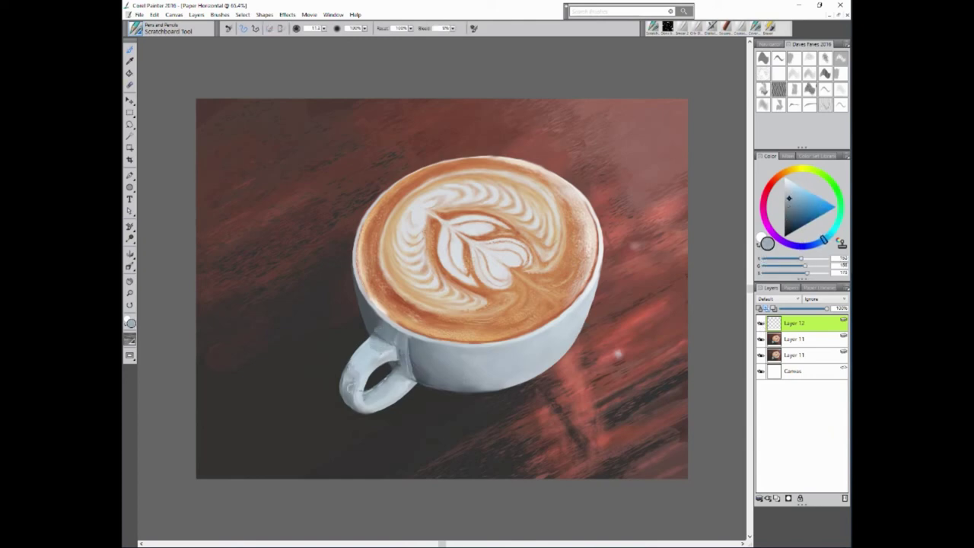
pyautogui.keyDown('alt'); pyautogui.click(477, 415); pyautogui.keyUp('alt')
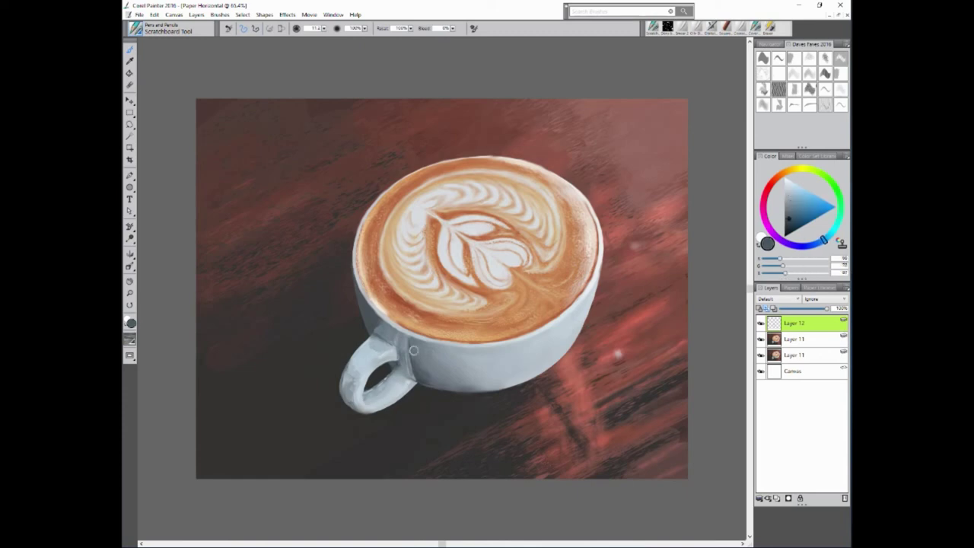
pyautogui.keyDown('alt'); pyautogui.click(439, 373); pyautogui.keyUp('alt')
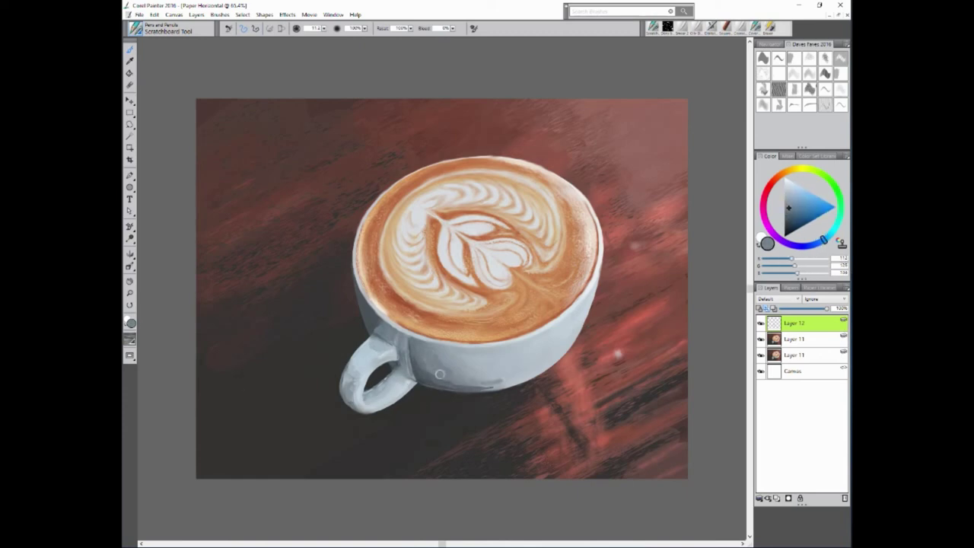
pyautogui.keyDown('alt'); pyautogui.click(563, 321); pyautogui.keyUp('alt')
pyautogui.press('b')
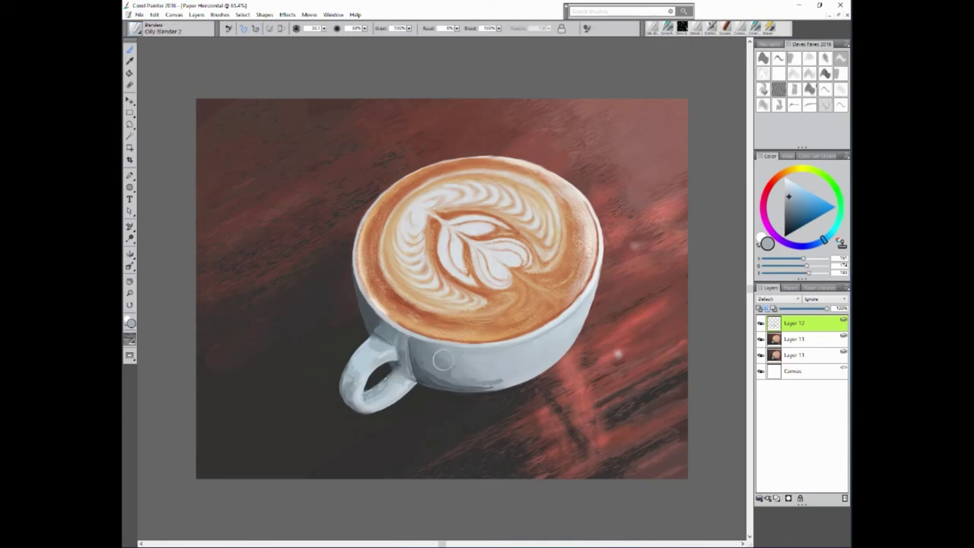
pyautogui.moveTo(442, 360)
pyautogui.mouseDown()
pyautogui.moveTo(459, 388)
pyautogui.moveTo(415, 358)
pyautogui.moveTo(445, 357)
pyautogui.moveTo(453, 377)
pyautogui.mouseUp()
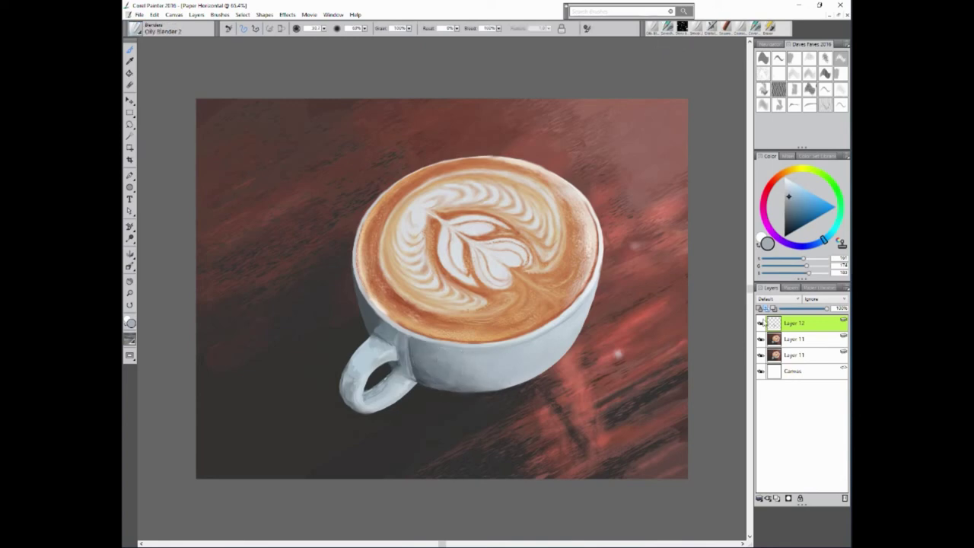
pyautogui.press('b')
# Sample reddish-brown wood and bluish-white rim colours, then pick Digital Airbrush 2.
pyautogui.keyDown('alt'); pyautogui.click(426, 228); pyautogui.keyUp('alt')
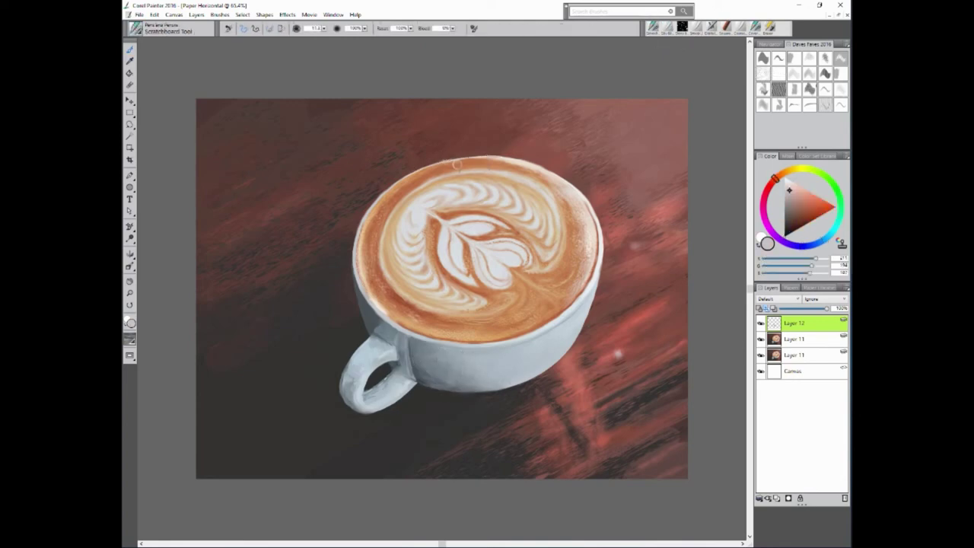
pyautogui.scroll(4, 426, 164)
pyautogui.scroll(-2, 373, 138)
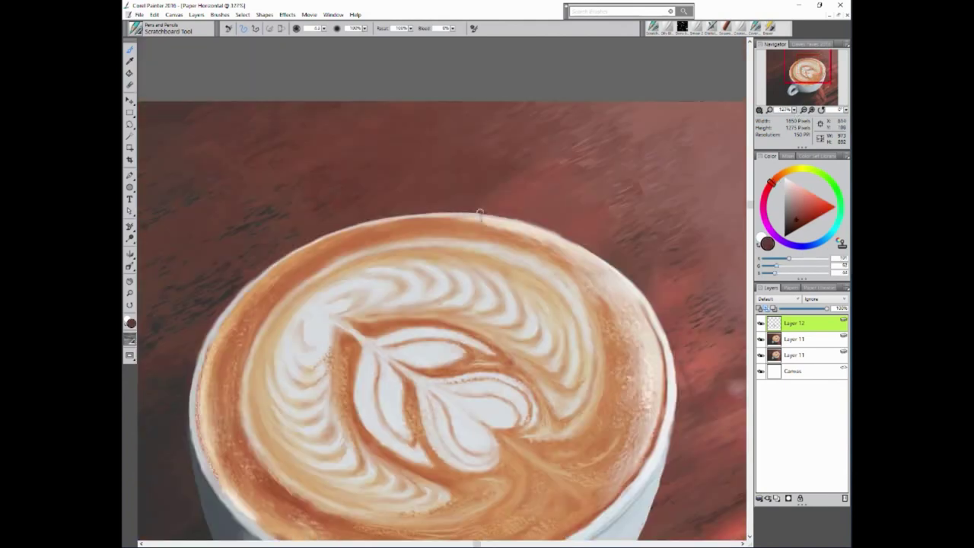
pyautogui.keyDown('alt'); pyautogui.click(503, 201); pyautogui.keyUp('alt')
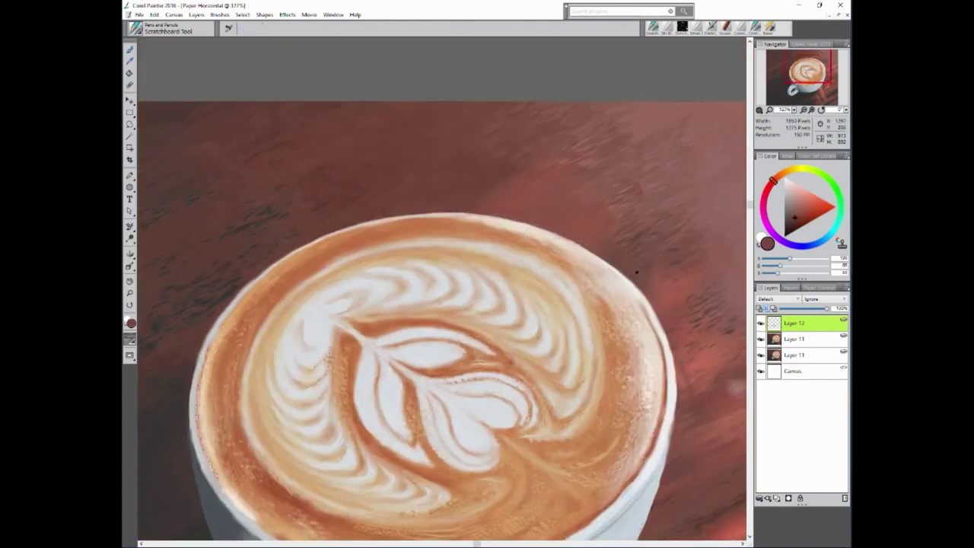
pyautogui.keyDown('alt'); pyautogui.click(214, 322); pyautogui.keyUp('alt')
pyautogui.scroll(-2, 214, 323)
pyautogui.keyDown('alt'); pyautogui.click(632, 251); pyautogui.keyUp('alt')
pyautogui.scroll(3, 631, 251)
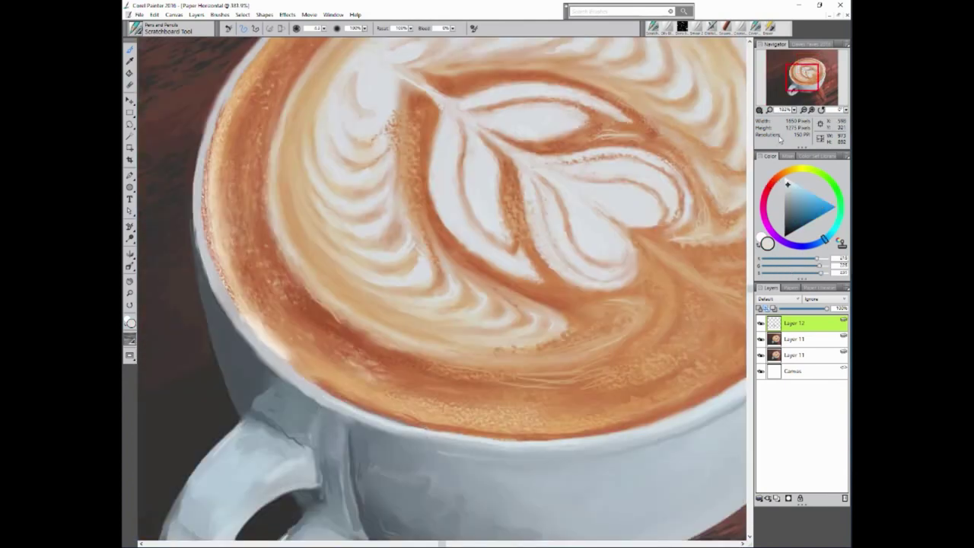
pyautogui.scroll(1, 726, 277)
pyautogui.scroll(-1, 727, 277)
pyautogui.scroll(-2, 727, 277)
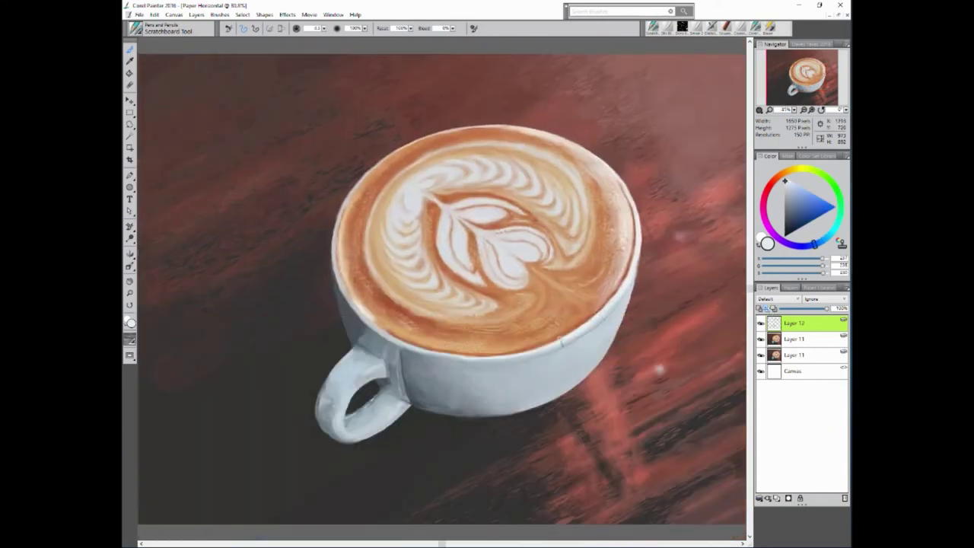
pyautogui.keyDown('alt'); pyautogui.click(574, 328); pyautogui.keyUp('alt')
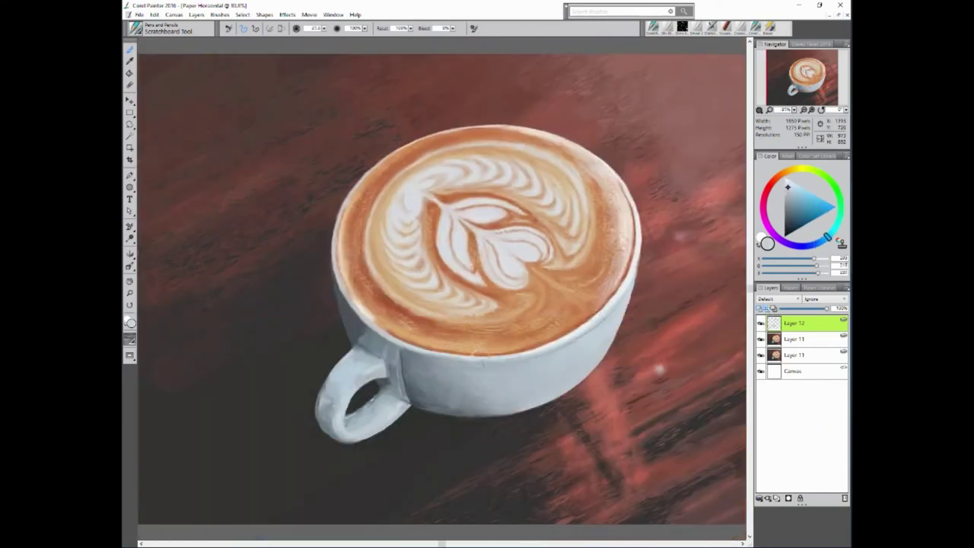
pyautogui.keyDown('alt'); pyautogui.click(542, 340); pyautogui.keyUp('alt')
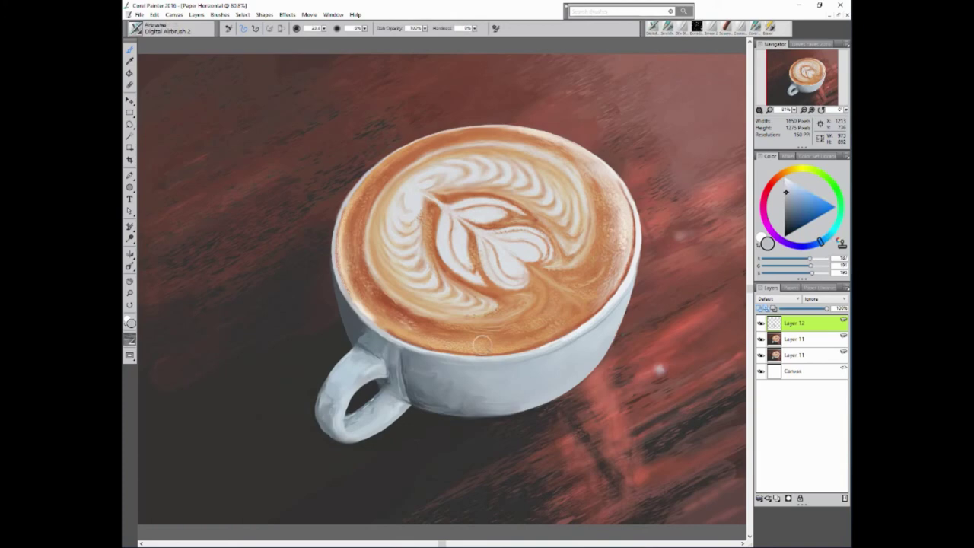
# Merge the new layer down and smear the cup rim with Smear 2 at about 19.5.
pyautogui.rightClick(795, 323)
pyautogui.click(769, 358)
pyautogui.click(709, 28)
pyautogui.scroll(3, 478, 110)
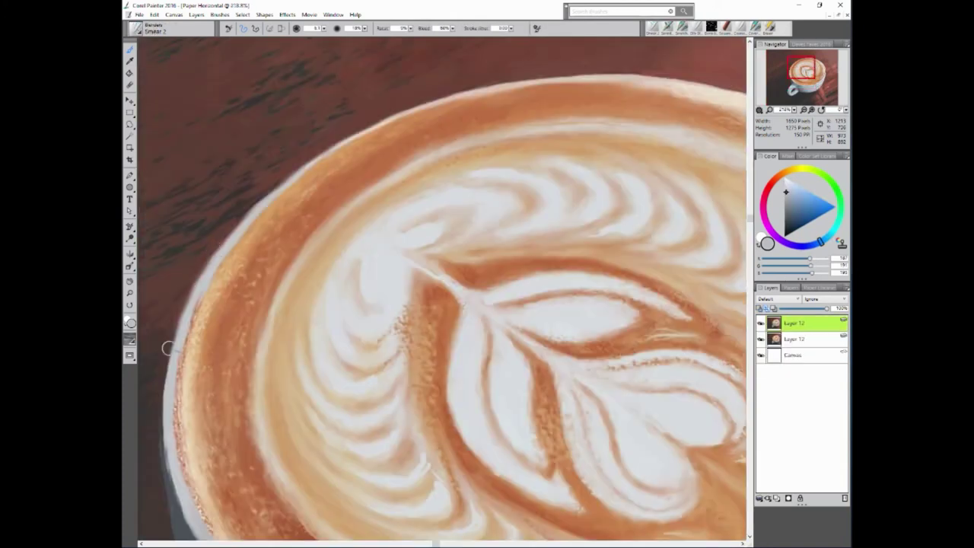
pyautogui.scroll(1, 468, 133)
pyautogui.scroll(-4, 524, 143)
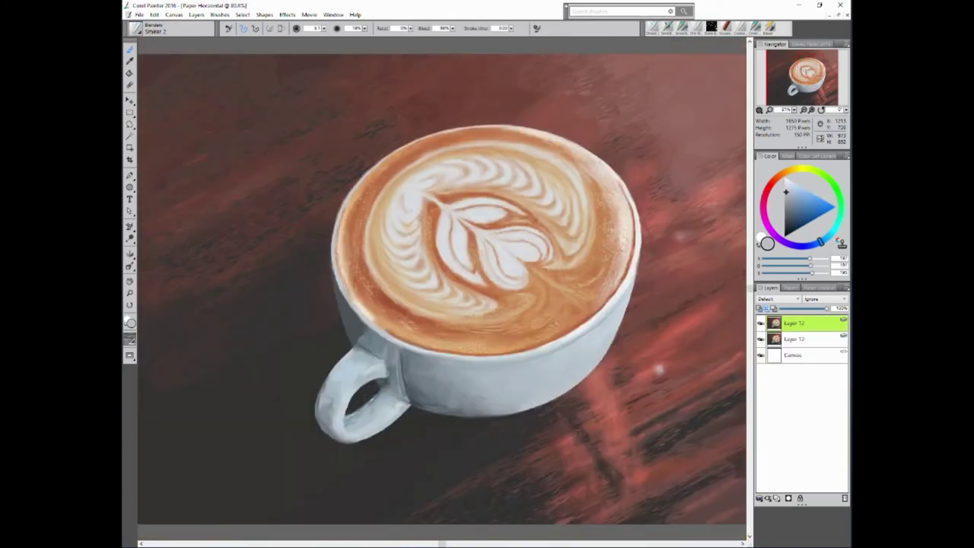
pyautogui.press('[')
pyautogui.moveTo(451, 378); pyautogui.dragTo(461, 385)
pyautogui.press('[')
pyautogui.press('[')
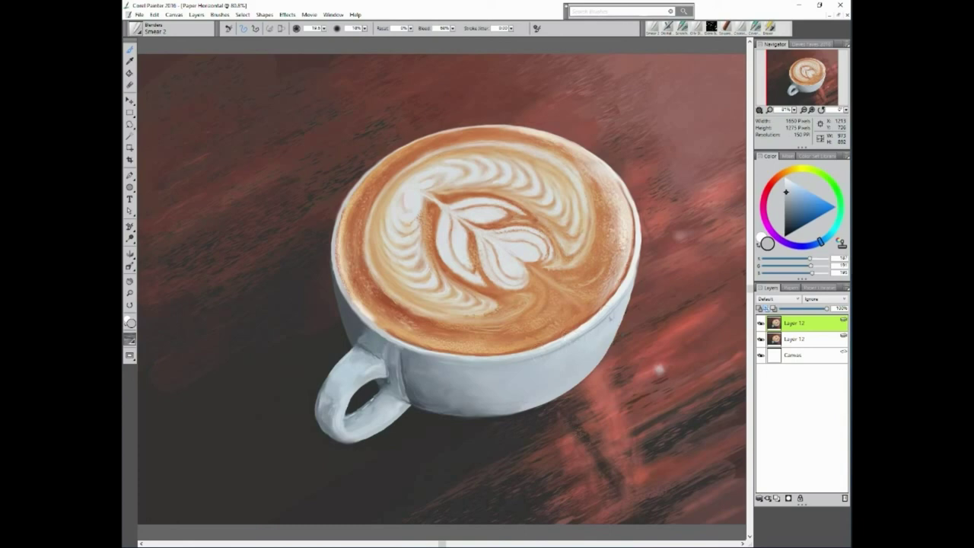
# Fine-tune the brush size and zoom in closer on the cup.
pyautogui.press('[')
pyautogui.press('[')
pyautogui.press('[')
pyautogui.press(']')
pyautogui.press(']')
pyautogui.press(']')
pyautogui.moveTo(793, 110); pyautogui.dragTo(706, 116)
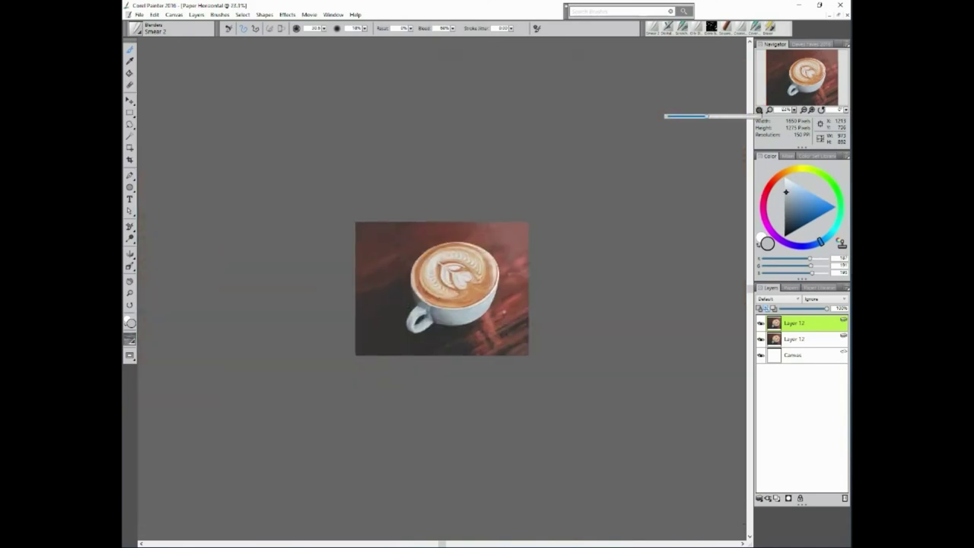
pyautogui.moveTo(706, 116); pyautogui.dragTo(712, 116)
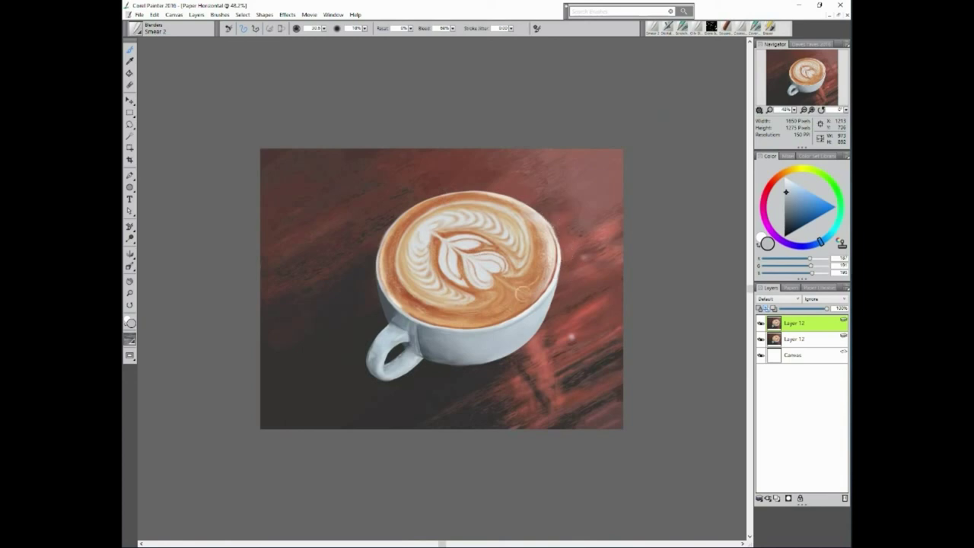
pyautogui.press('[')
pyautogui.moveTo(795, 112); pyautogui.dragTo(750, 114)
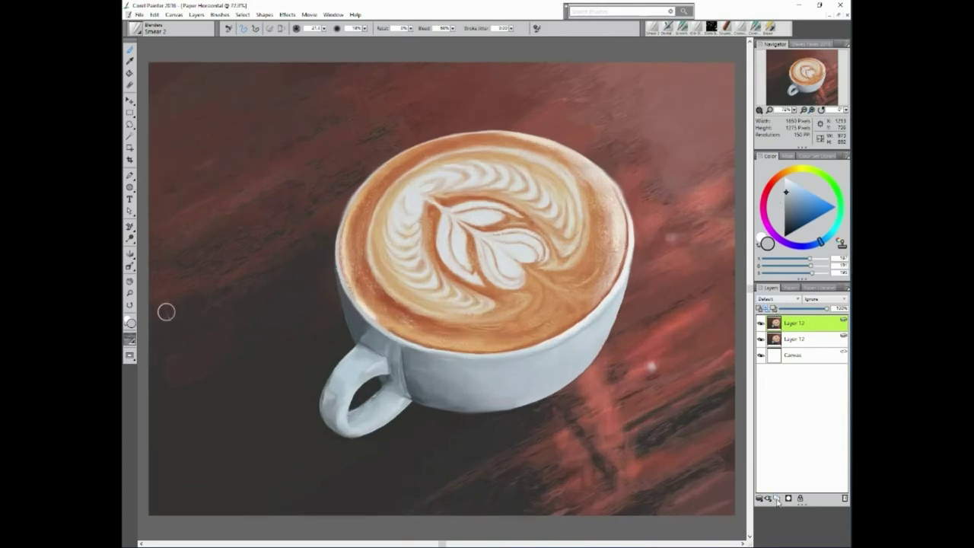
# Add a new empty top layer and sample the latte's orange-brown foam colour.
pyautogui.click(777, 497)
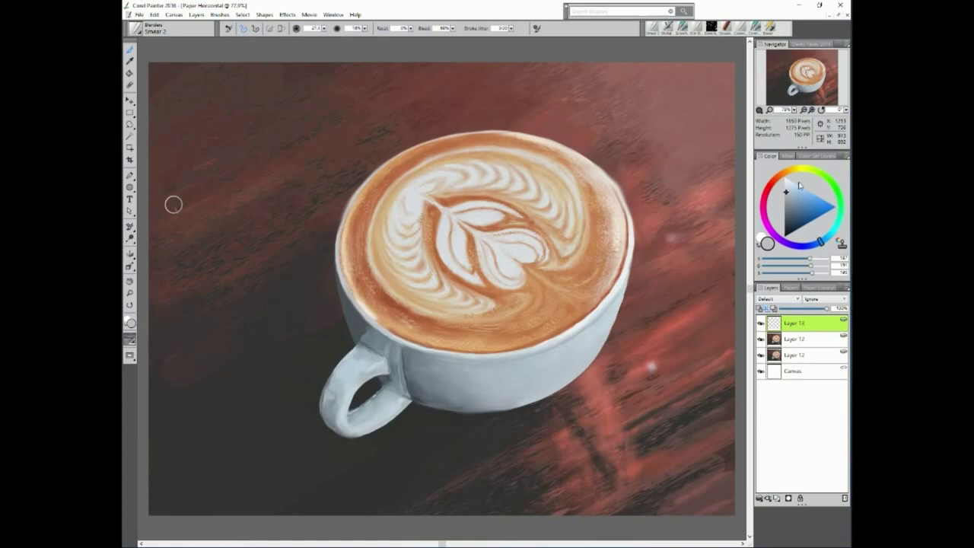
pyautogui.moveTo(796, 112); pyautogui.dragTo(757, 112)
pyautogui.moveTo(816, 101)
pyautogui.mouseDown()
pyautogui.moveTo(825, 96)
pyautogui.moveTo(804, 94)
pyautogui.mouseUp()
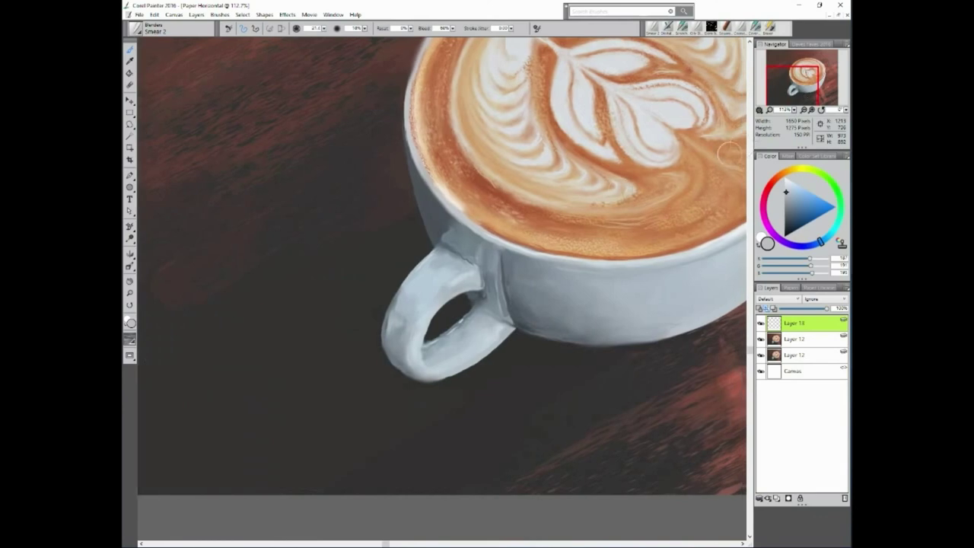
pyautogui.press('alt')
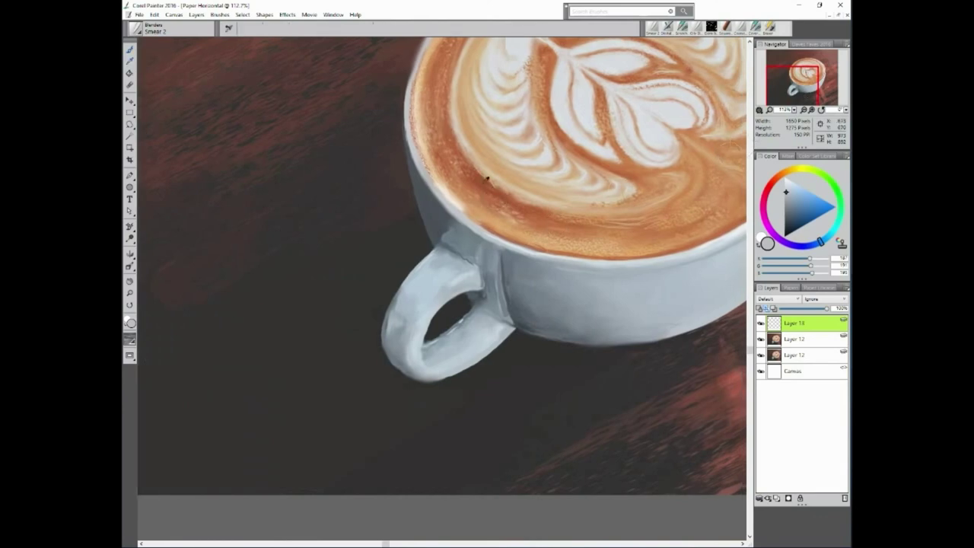
pyautogui.keyDown('alt'); pyautogui.click(486, 179); pyautogui.keyUp('alt')
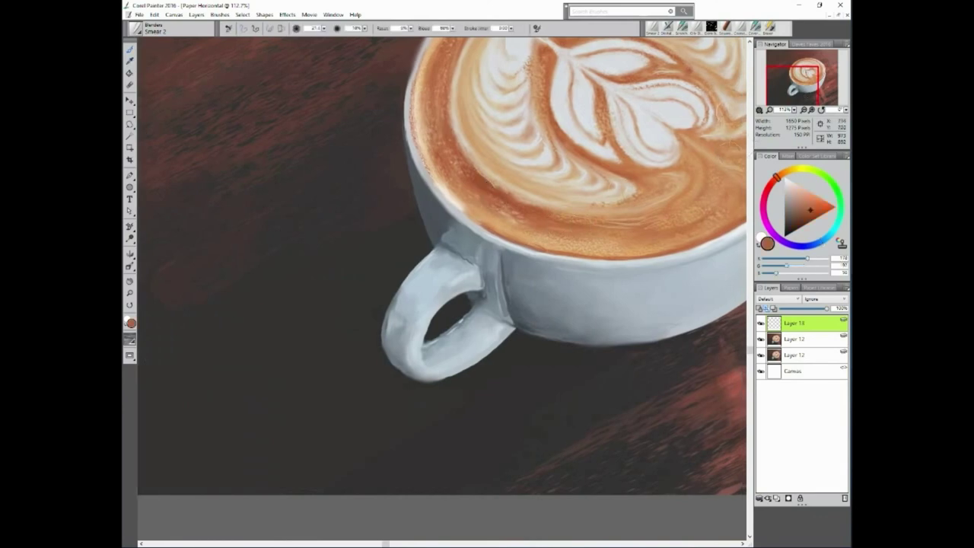
# Sign the painting below the cup handle with a small Scratchboard Tool pen.
pyautogui.click(669, 30)
pyautogui.press('[')
pyautogui.press('[')
pyautogui.press('[')
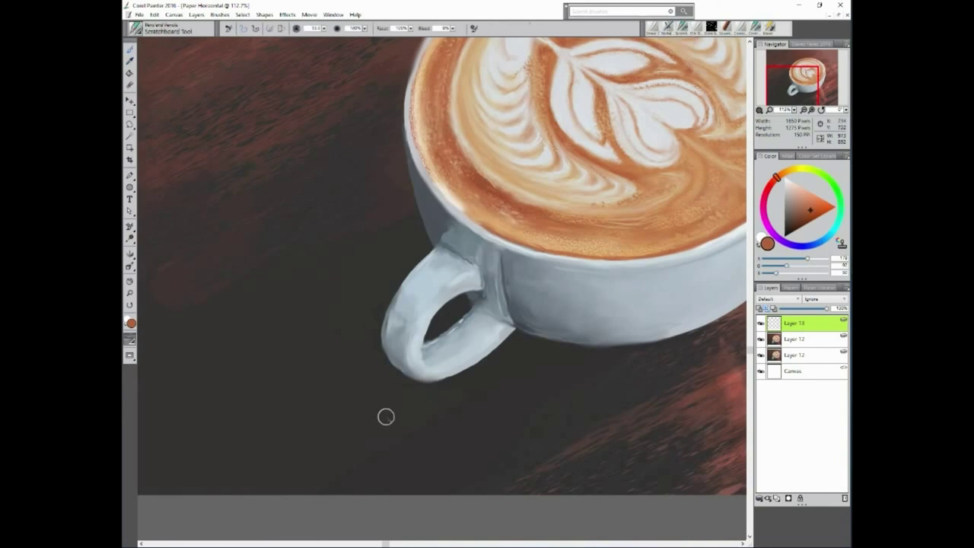
pyautogui.moveTo(430, 433)
pyautogui.mouseDown()
pyautogui.moveTo(449, 428)
pyautogui.moveTo(502, 365)
pyautogui.mouseUp()
# Select all layers and drop them onto the canvas.
pyautogui.hotkey('ctrl', '-')
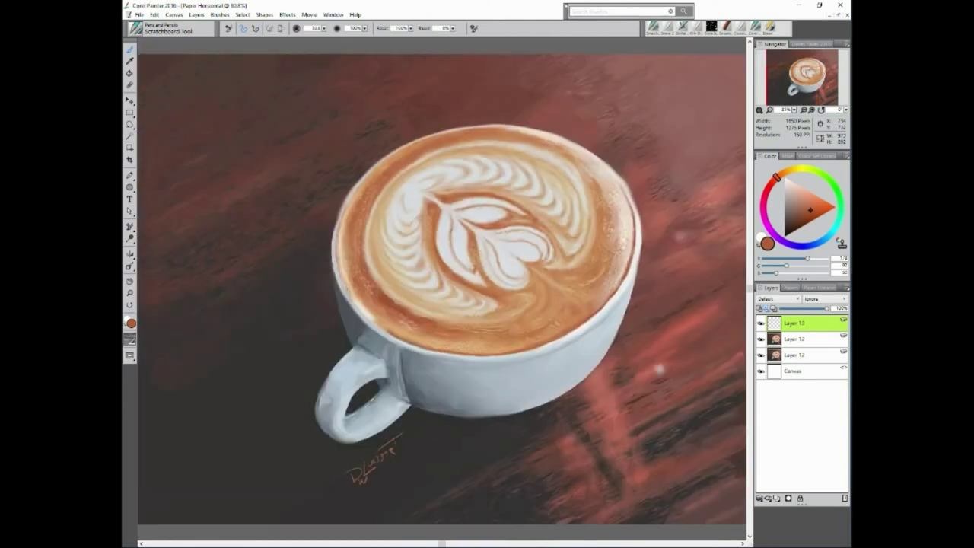
pyautogui.keyDown('ctrl'); pyautogui.click(814, 356); pyautogui.keyUp('ctrl')
pyautogui.keyDown('ctrl'); pyautogui.click(812, 341); pyautogui.keyUp('ctrl')
pyautogui.rightClick(769, 487)
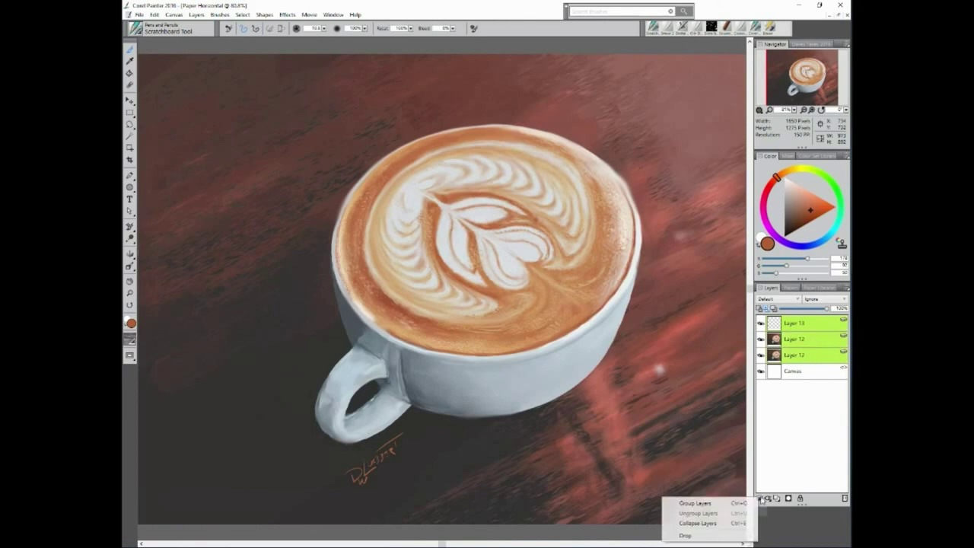
pyautogui.click(708, 534)
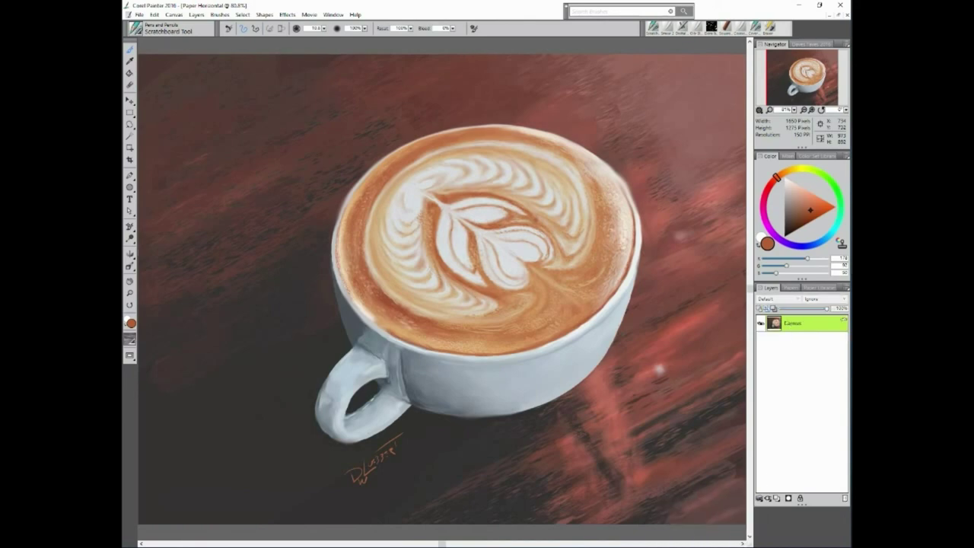